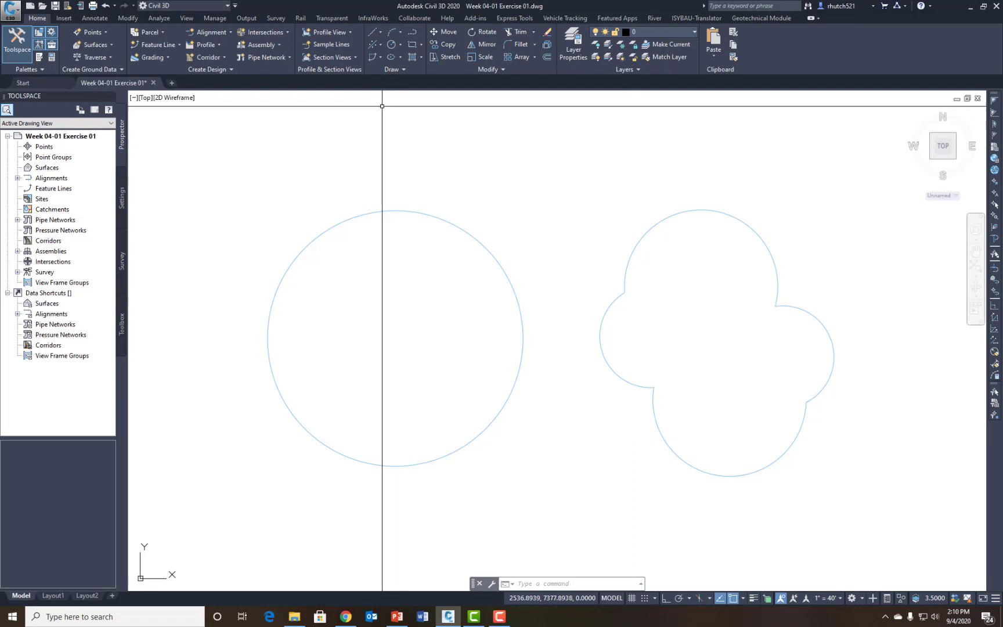
Draw two lines from a shared point inside the plain circle, crossing its upper edge to form a long, narrow V-shaped notch.
left_click(380, 32)
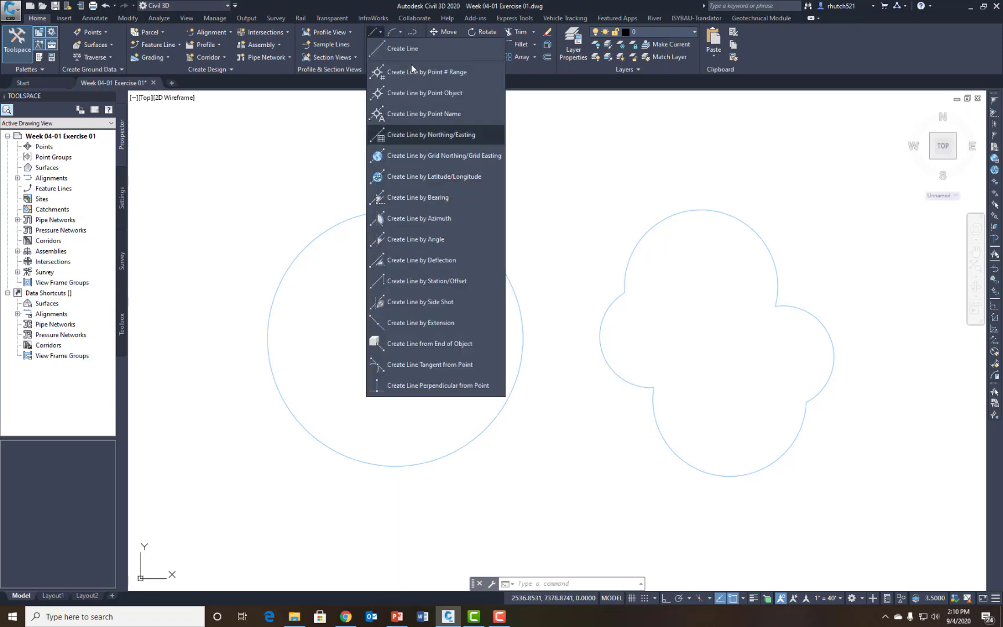
left_click(385, 48)
left_click(396, 303)
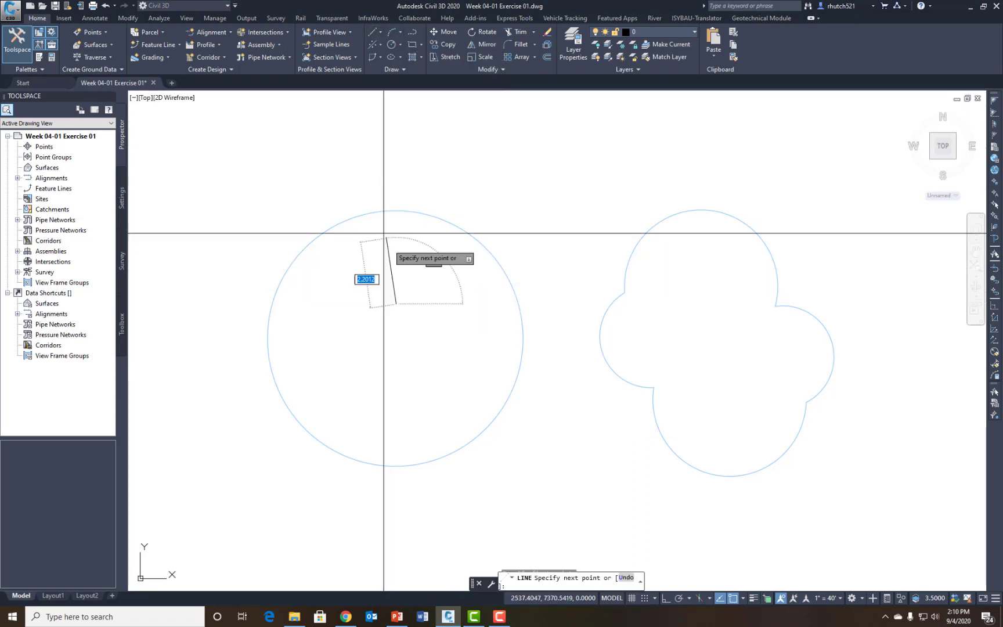
left_click(371, 173)
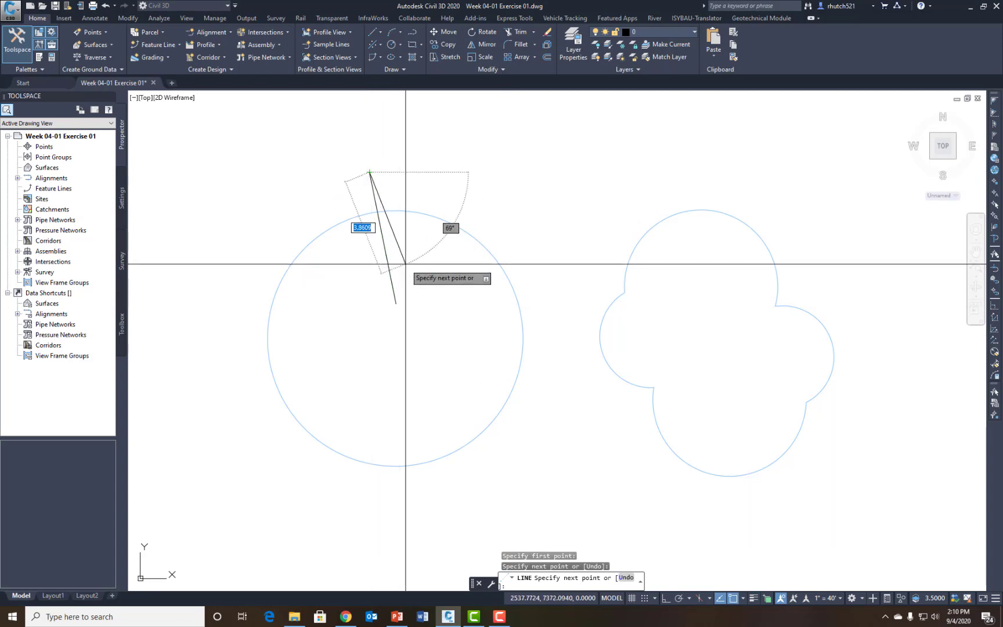
key("Return")
key("Return")
left_click(396, 304)
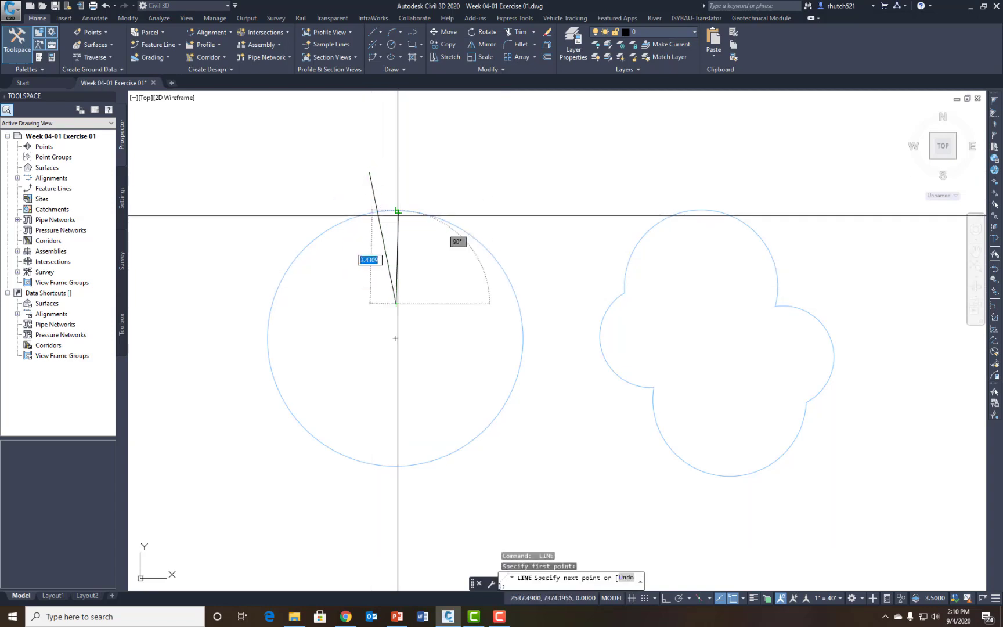
left_click(397, 170)
key("Return")
Draw two lines from a shared point inside the circle across its lower-left edge to outline a second V-shaped notch.
key("Return")
left_click(332, 367)
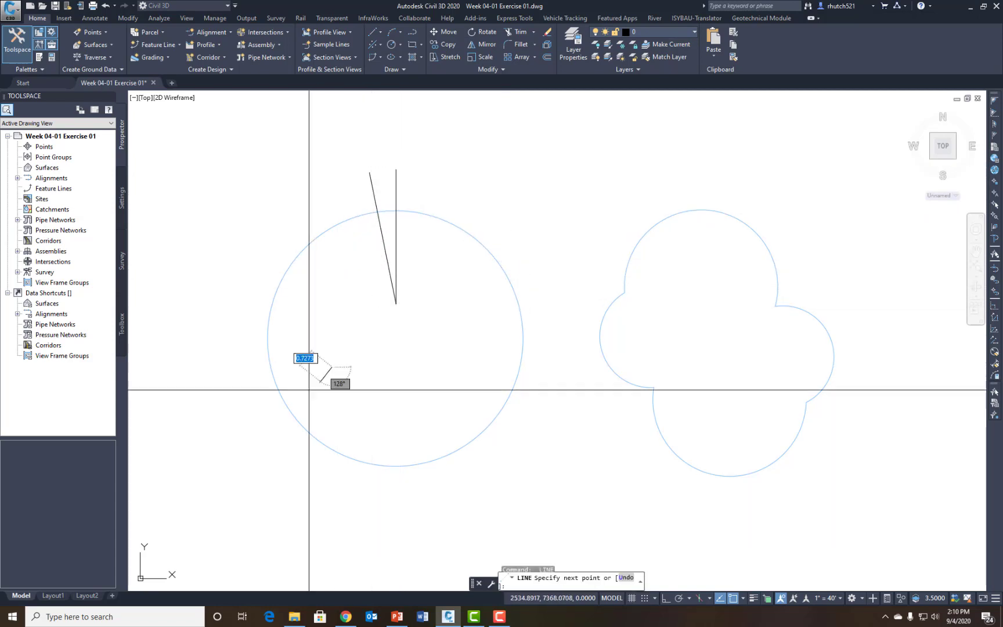
left_click(293, 402)
key("Return")
key("Return")
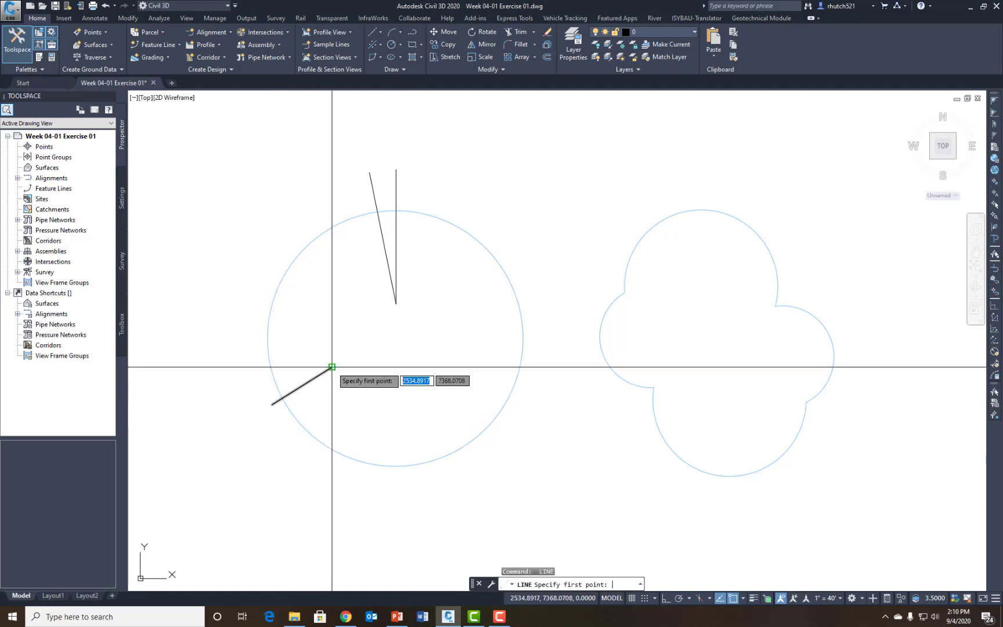
left_click(331, 367)
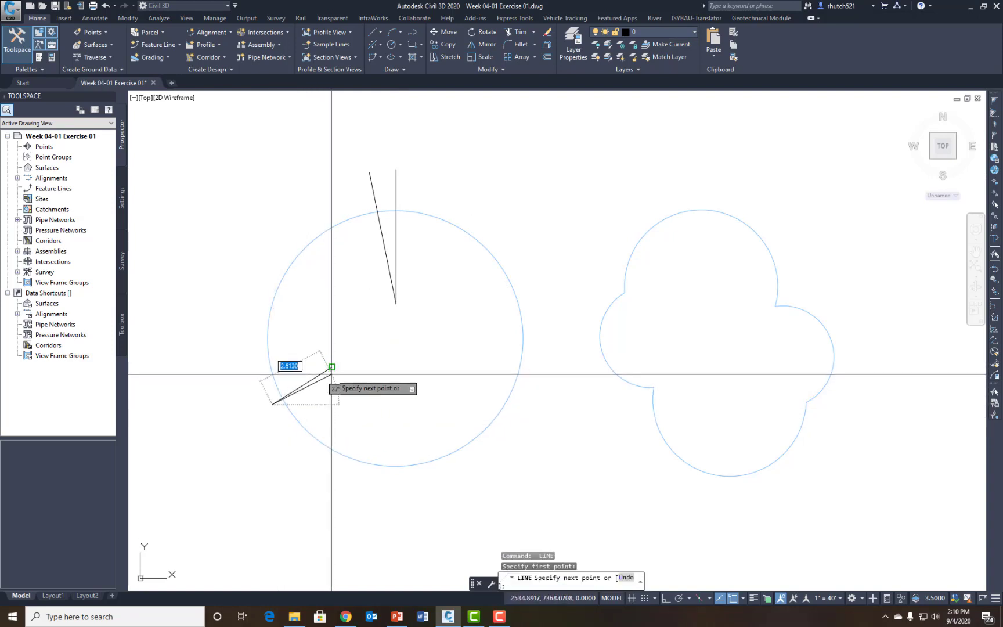
key("Return")
key("Return")
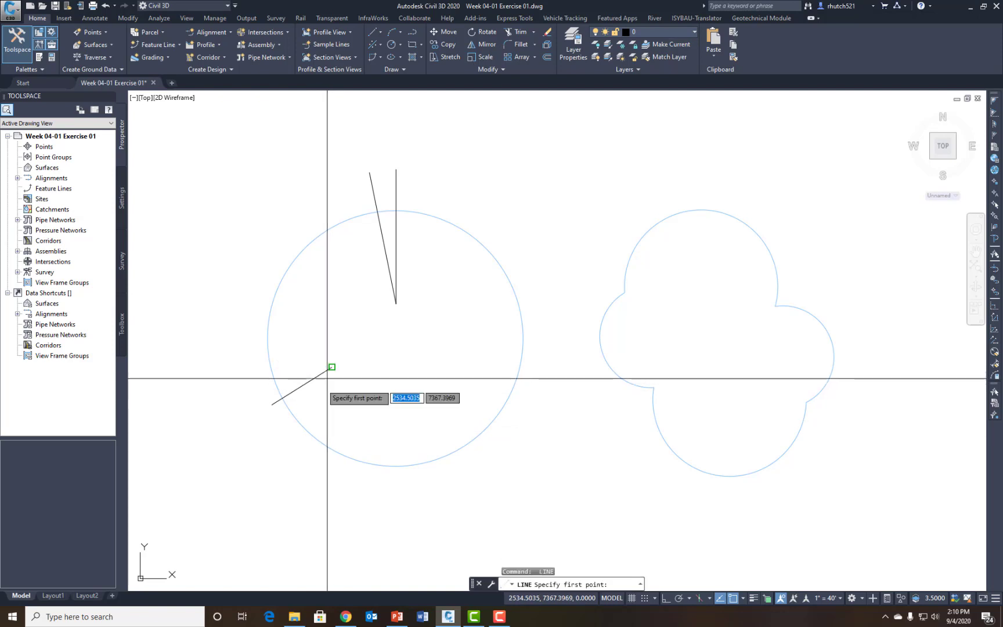
left_click(331, 367)
left_click(284, 418)
key("Return")
Draw a two-segment V across the circle's lower-right edge, with its tip inside the circle and both ends outside.
key("Return")
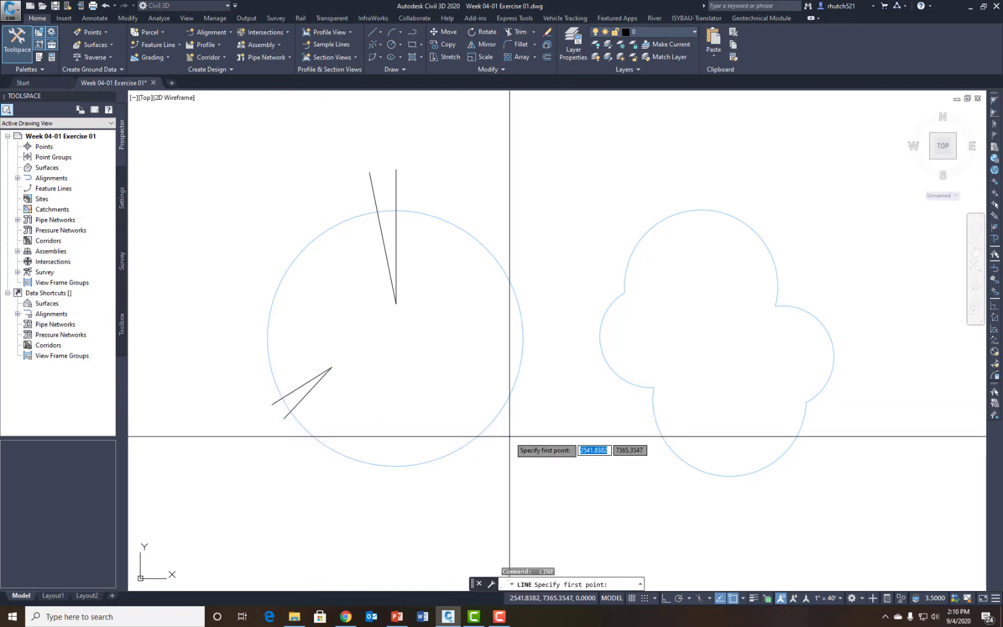
left_click(509, 436)
left_click(464, 371)
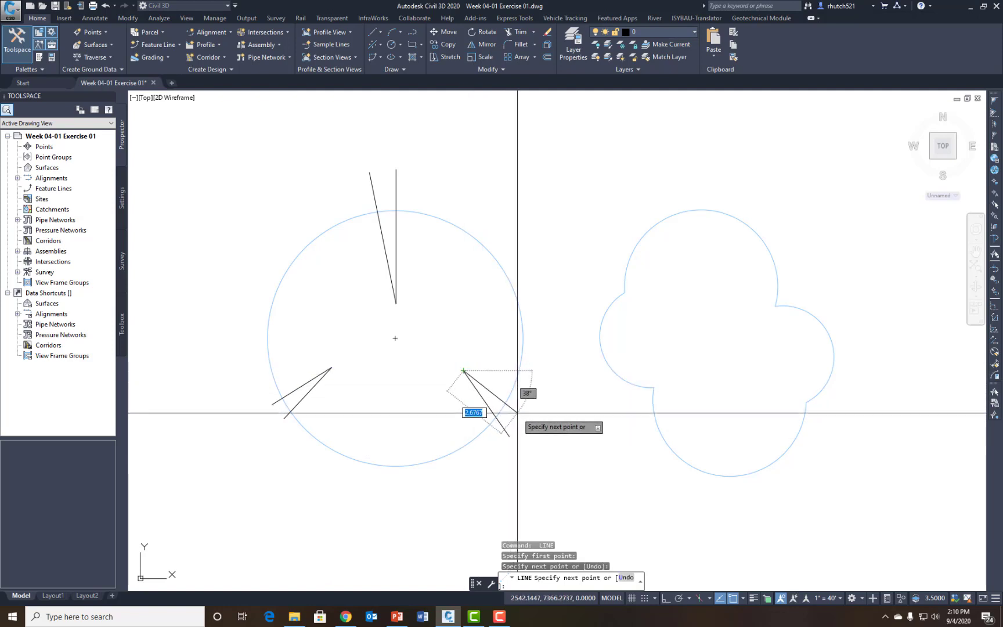
left_click(520, 414)
key("Return")
Draw a small two-segment V across the circle's bottom edge, tip inside, with legs about 1.75 units long.
key("Return")
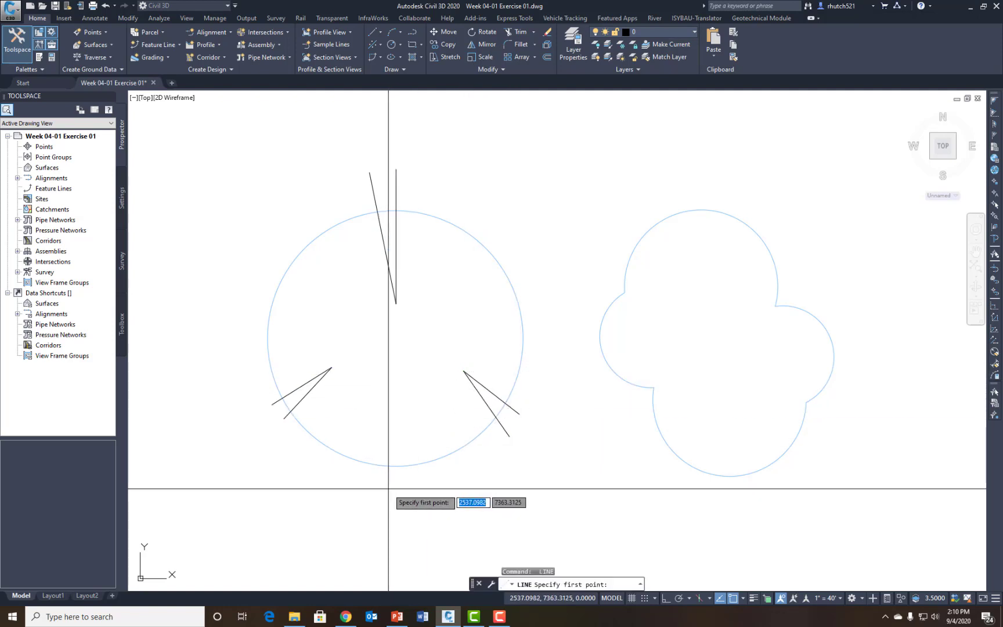
left_click(389, 489)
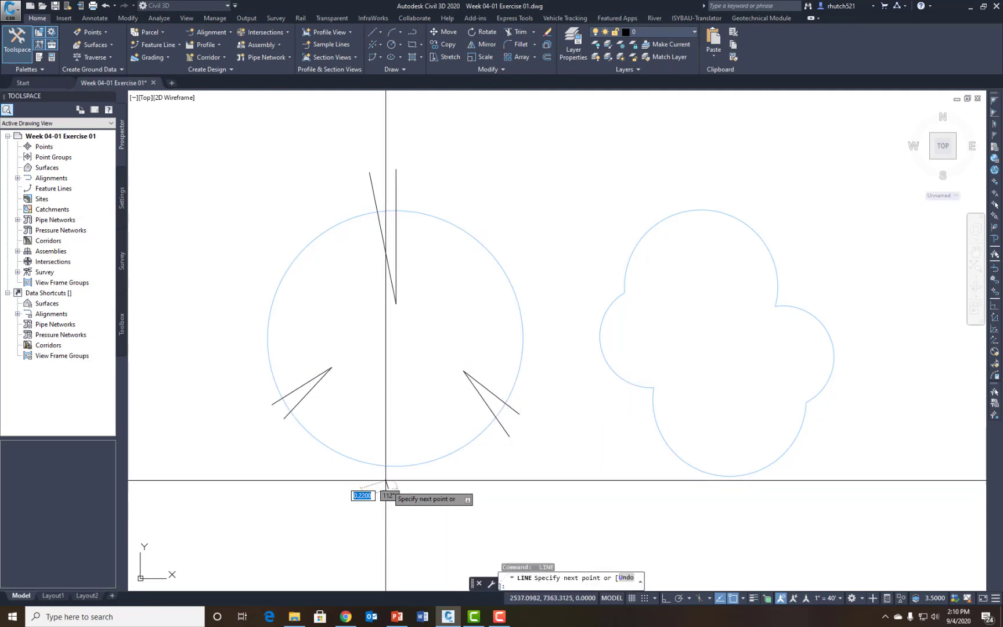
left_click(393, 446)
left_click(402, 489)
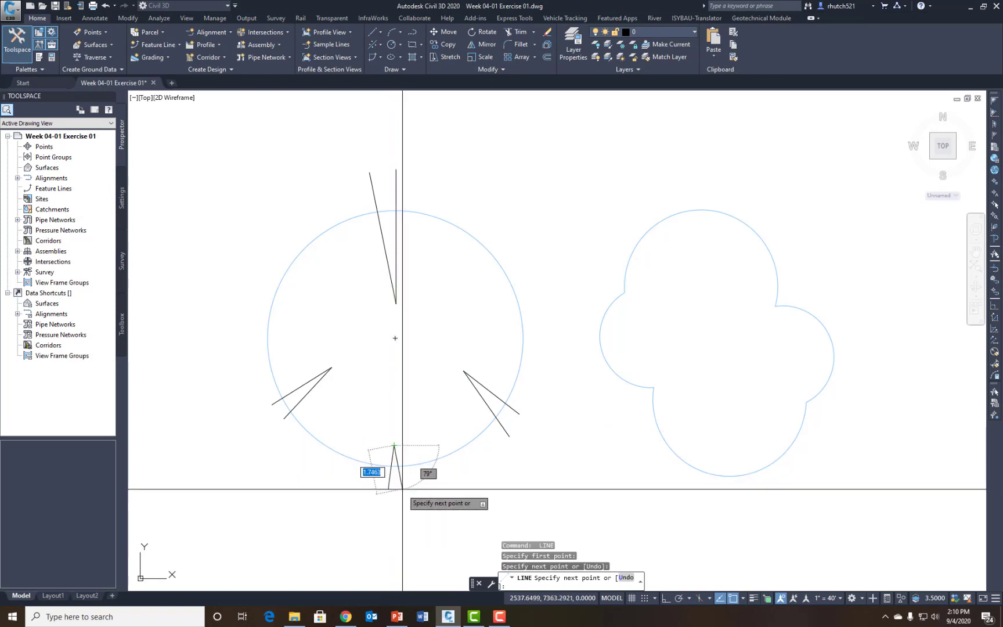
key("Return")
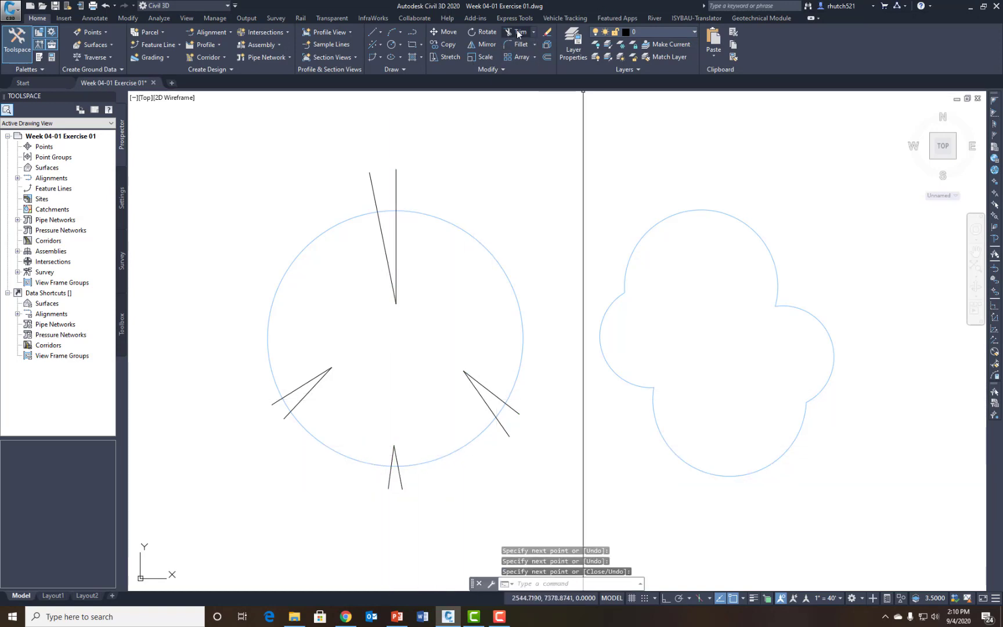
Trim the notch lines' ends outside the circle and the circle segments between each pair of lines, using all objects as cutting edges.
left_click(519, 32)
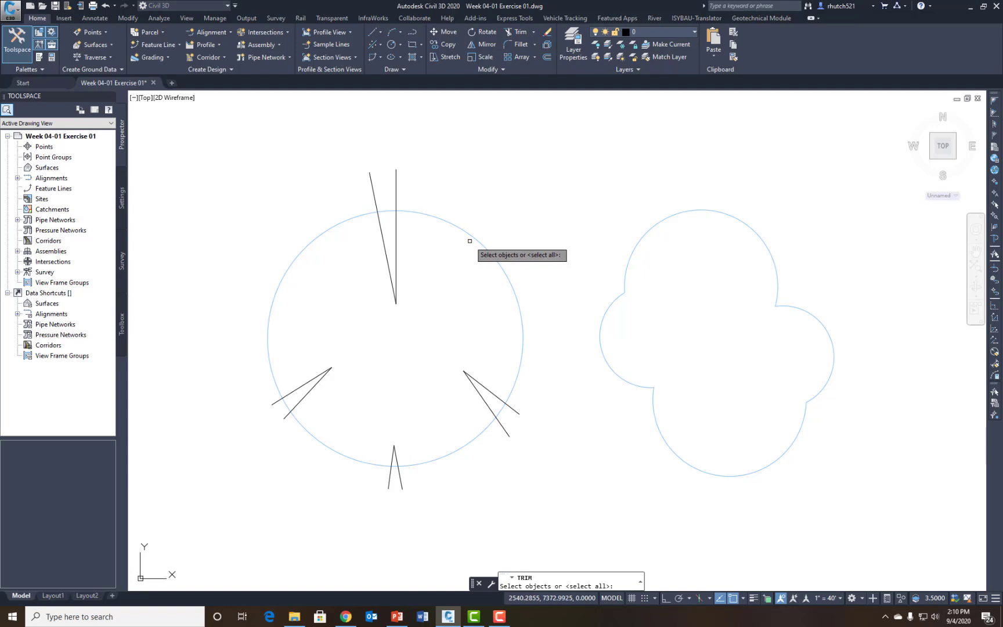
key("Return")
left_click(433, 146)
left_click(324, 192)
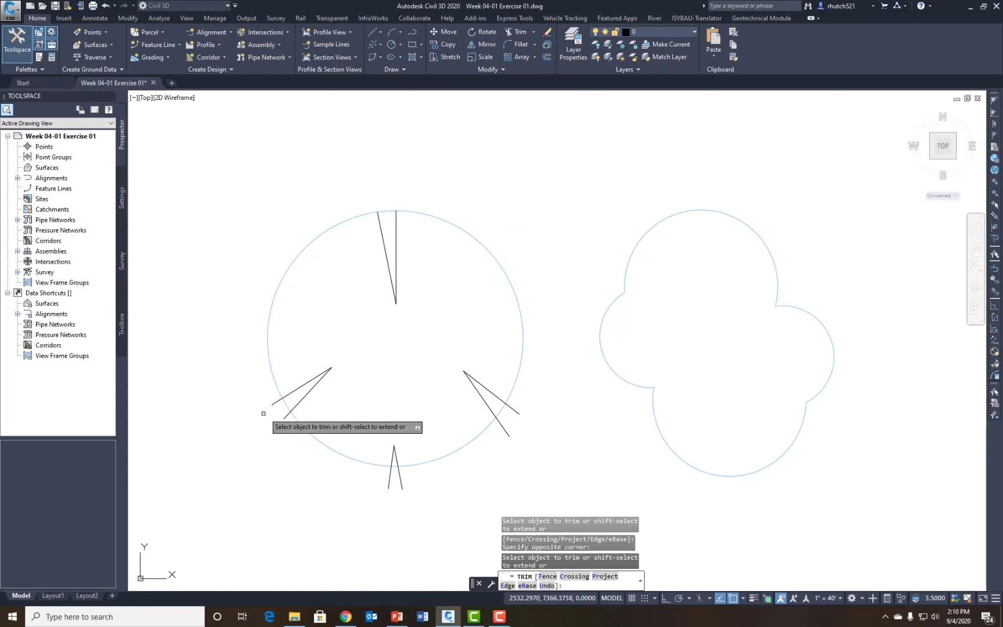
left_click(286, 415)
left_click(417, 481)
left_click(381, 492)
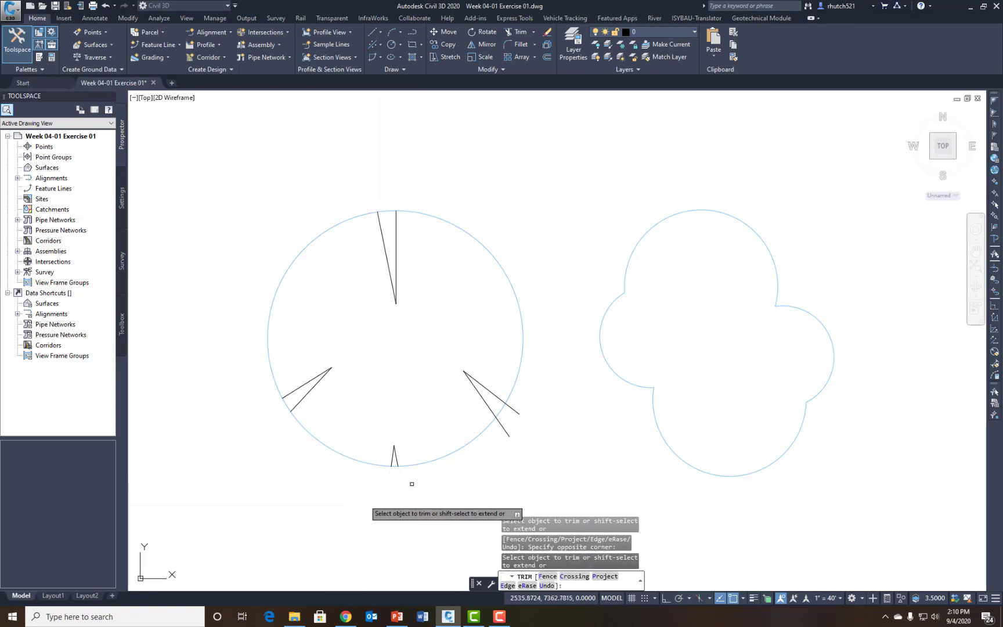
left_click(533, 403)
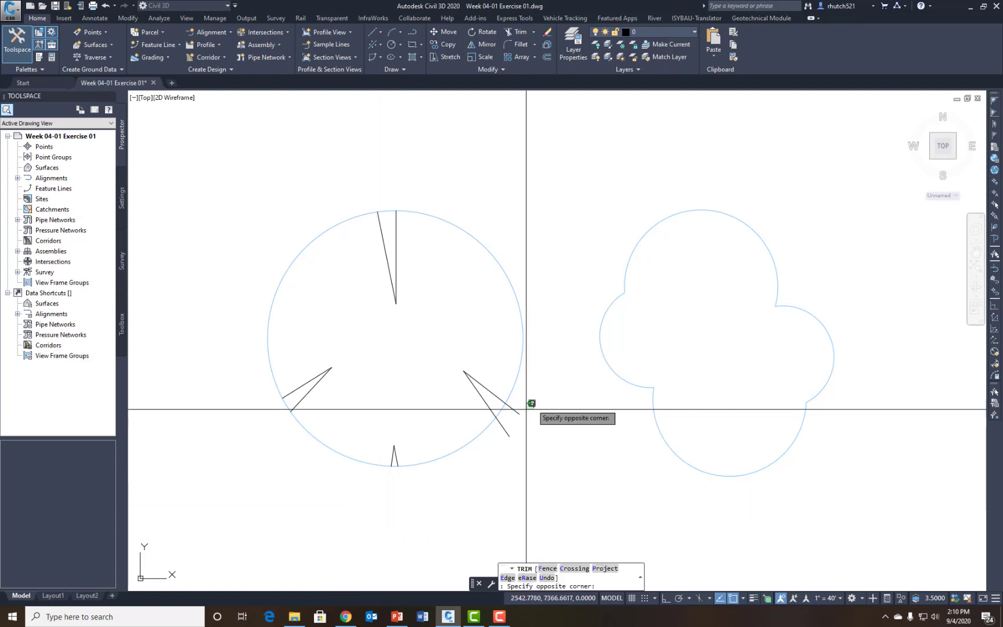
left_click(510, 439)
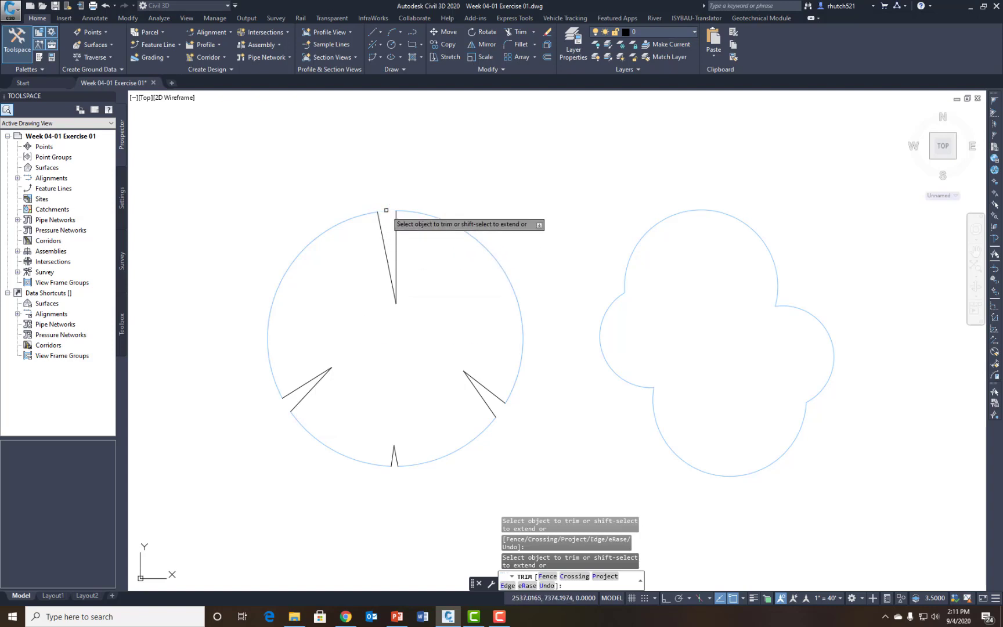
key("Escape")
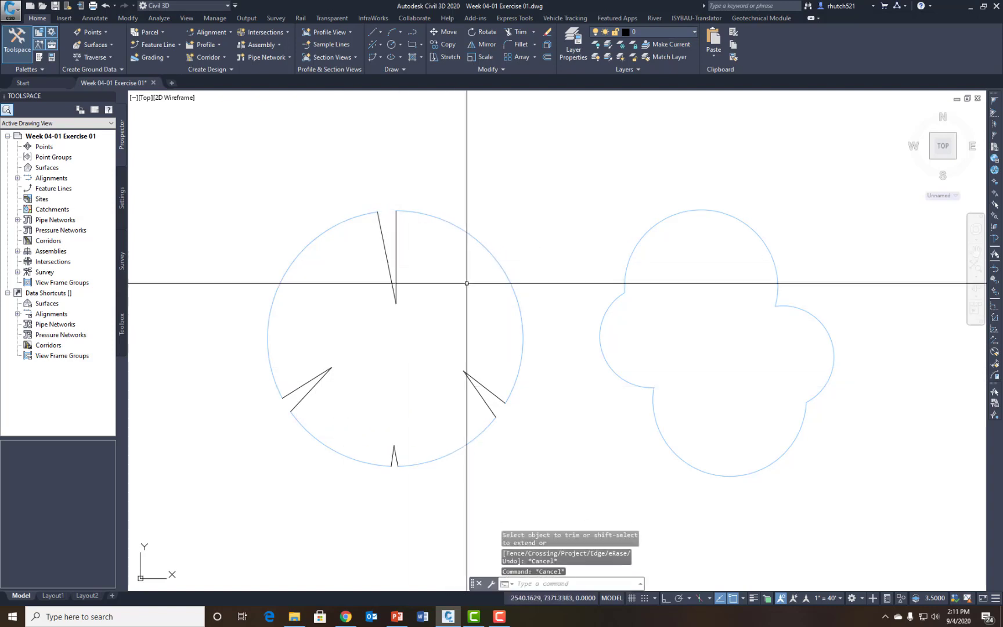
left_click(474, 269)
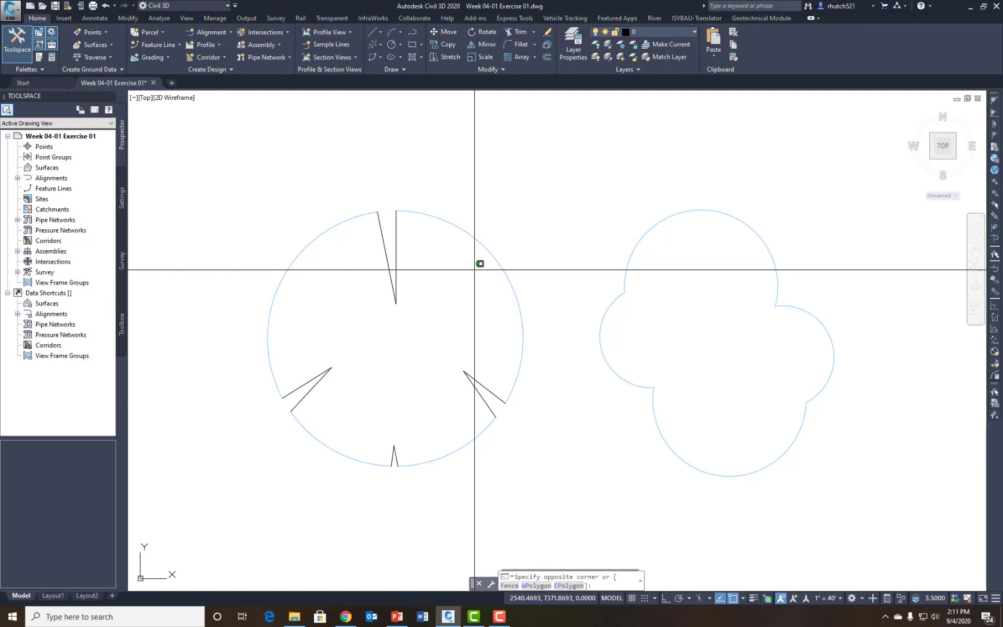
left_click(323, 442)
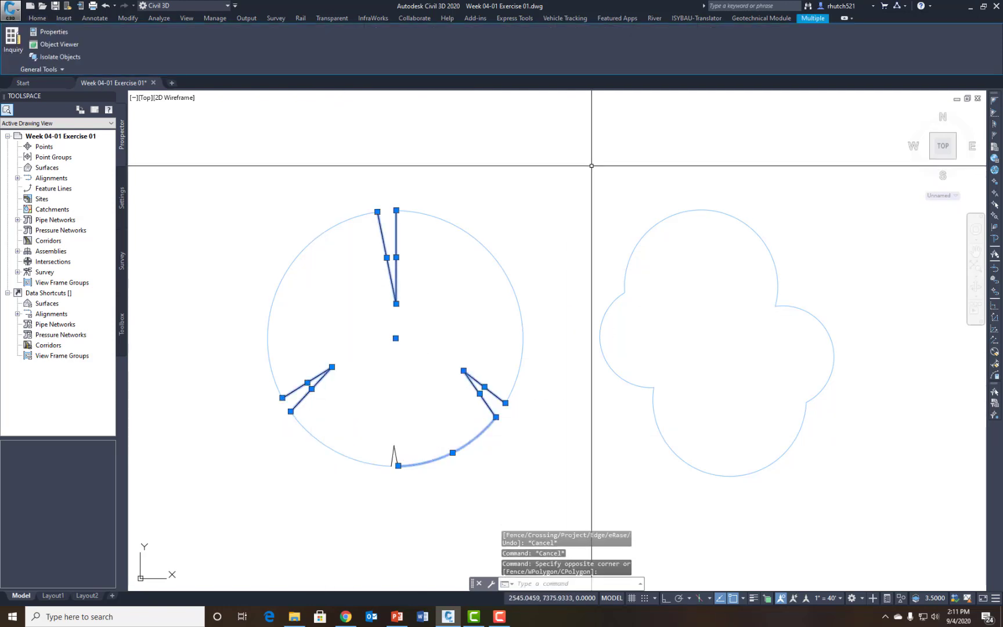
key("Escape")
key("Escape")
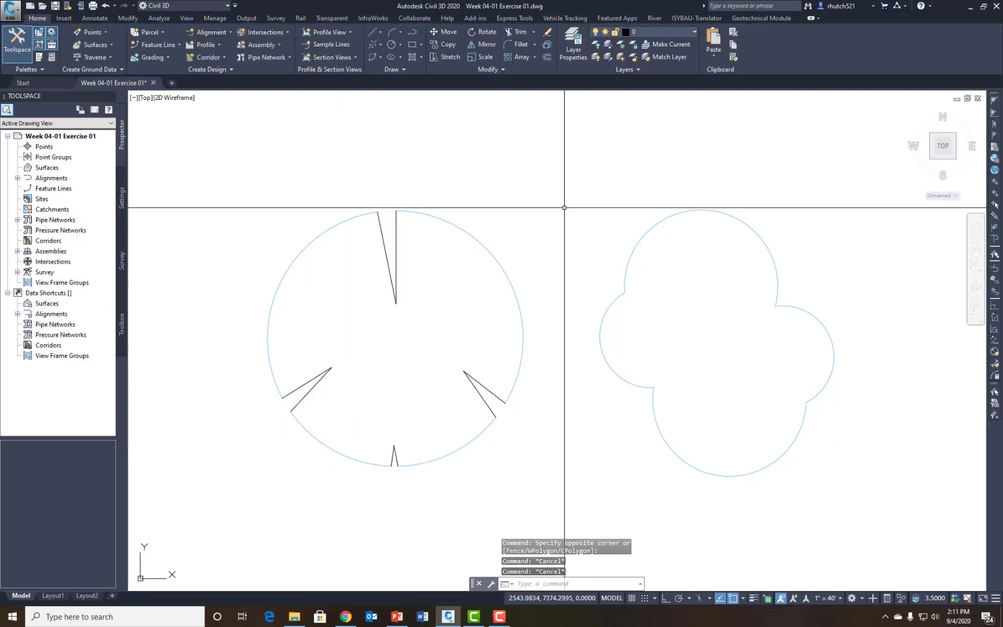
left_click(503, 266)
key("Escape")
Move all arcs and notch lines of the notched circle to the 0-Landscape layer.
left_click(560, 176)
left_click(264, 472)
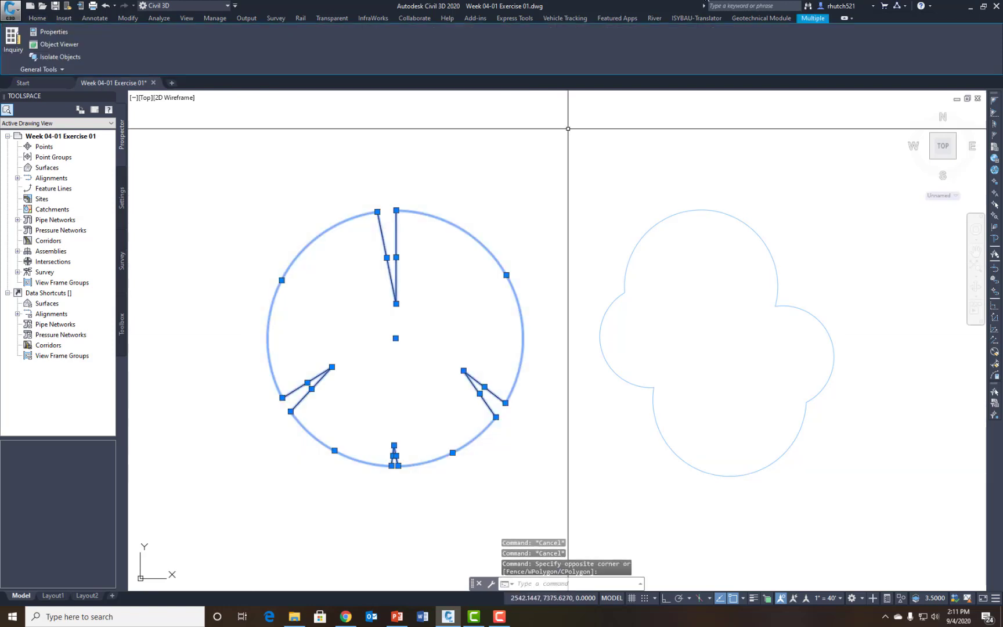
left_click(45, 19)
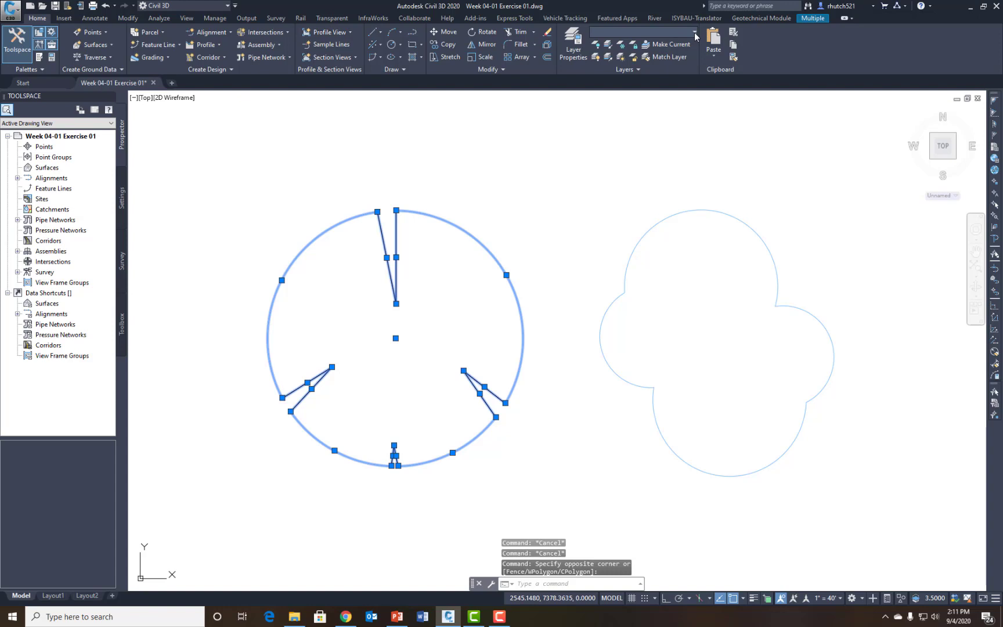
left_click(695, 34)
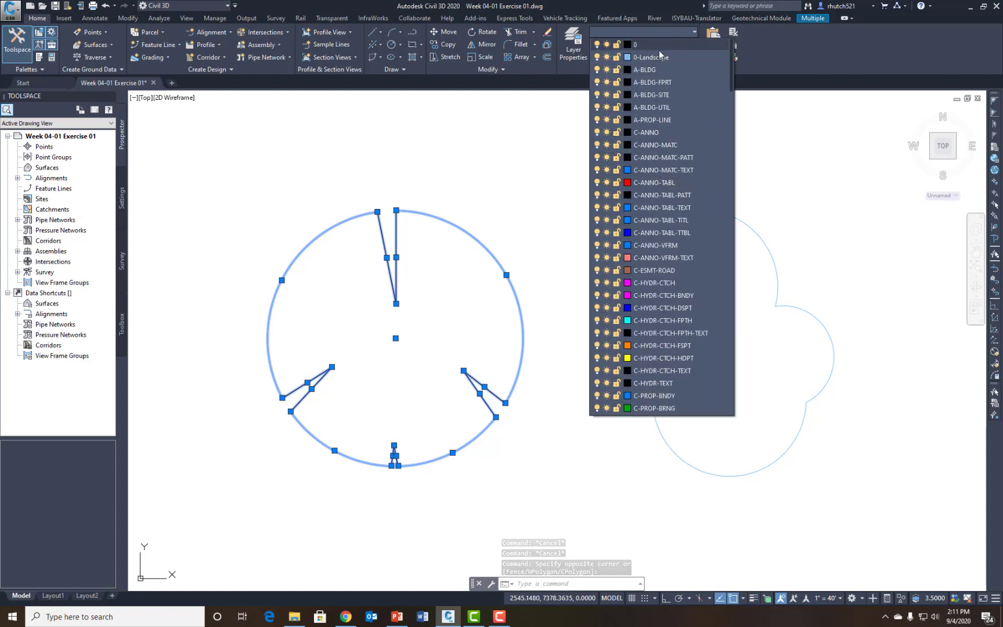
left_click(656, 57)
key("Escape")
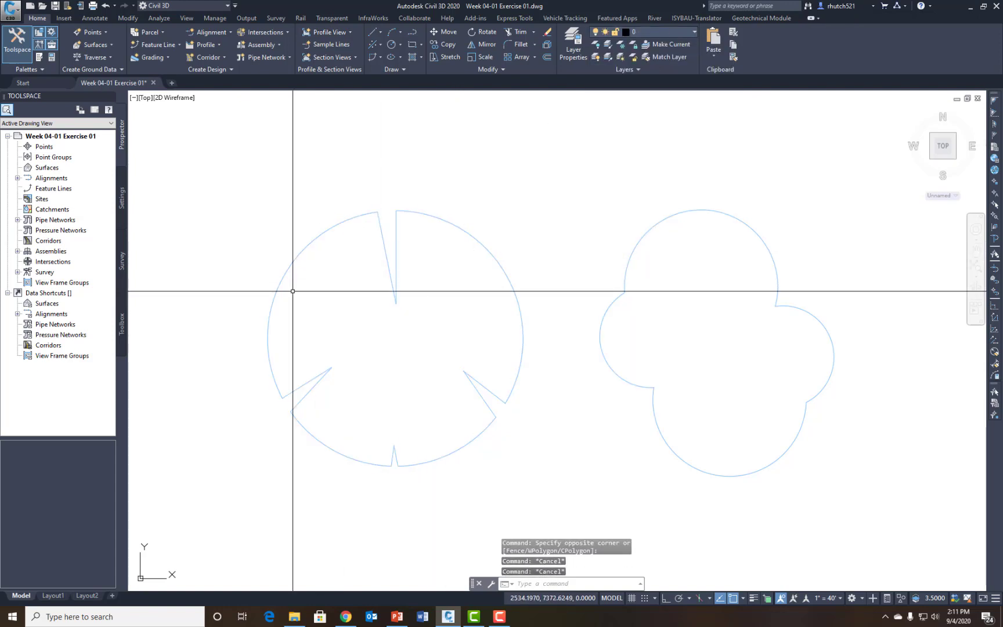
Make 0-Landscape the current layer with nothing selected.
left_click(669, 32)
left_click(652, 58)
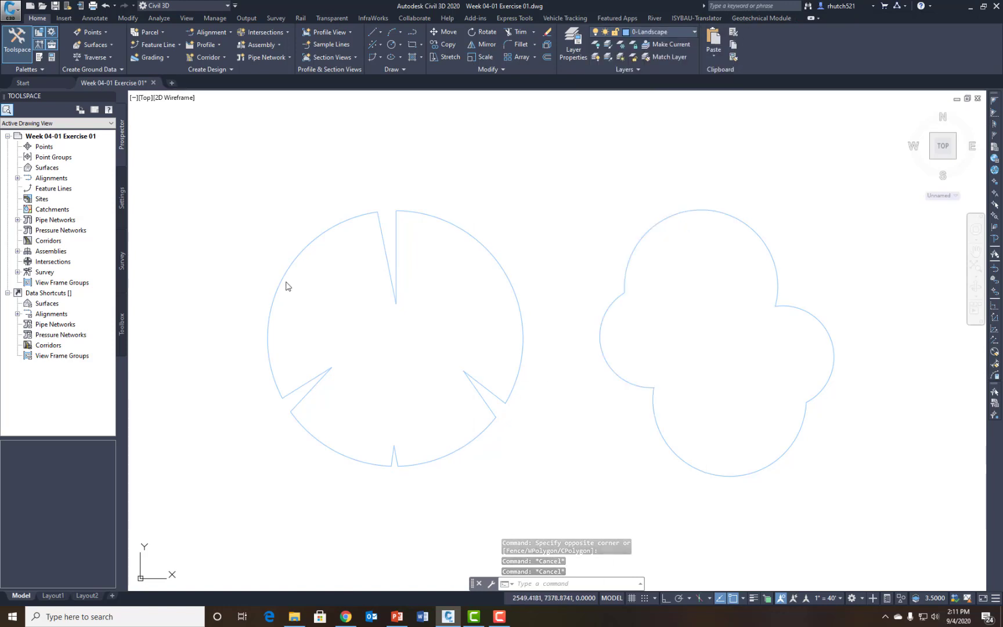
key("Escape")
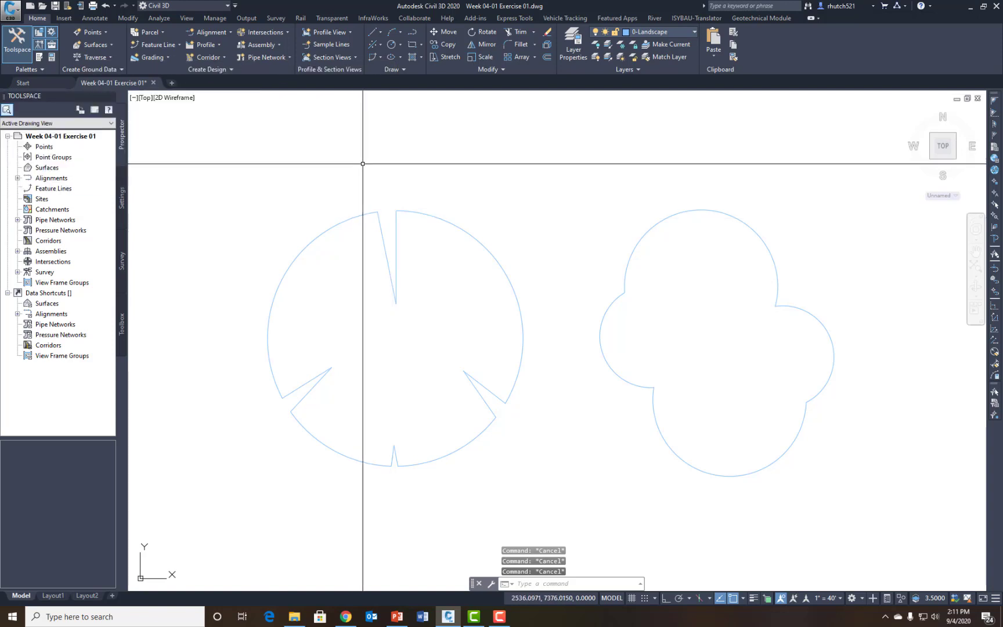
Start a hatch and choose the HOUND pattern.
left_click(410, 58)
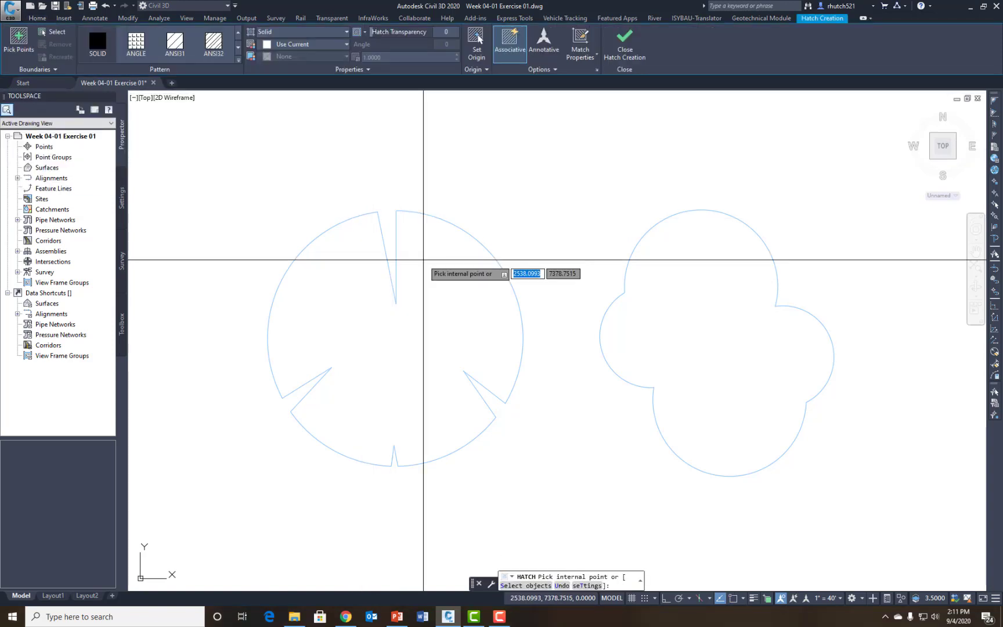
left_click(238, 48)
left_click(238, 48)
left_click(239, 48)
left_click(238, 48)
left_click(239, 48)
left_click(239, 48)
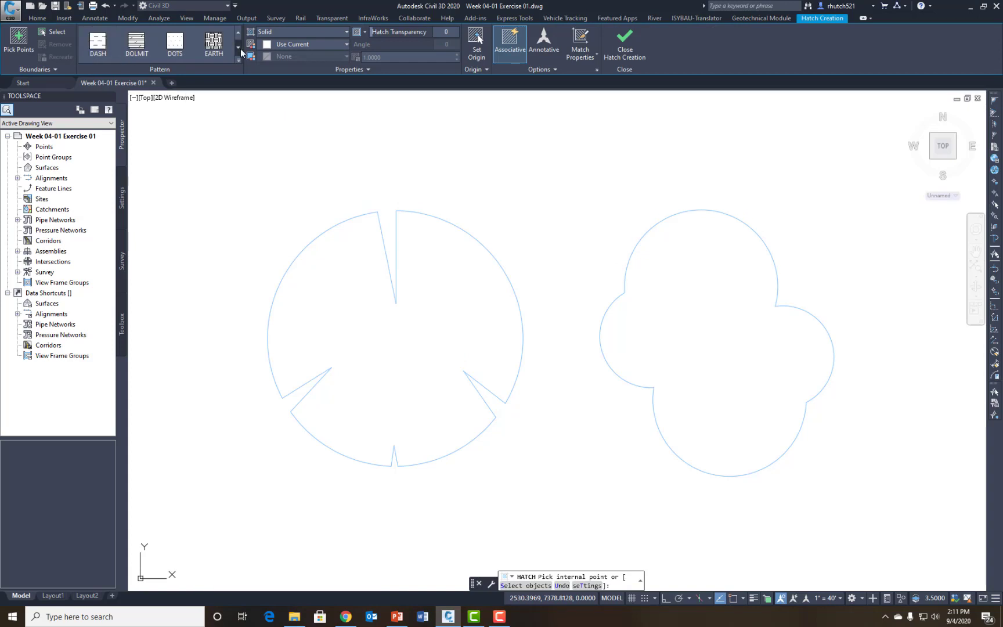
left_click(239, 48)
left_click(239, 48)
left_click(239, 49)
left_click(238, 48)
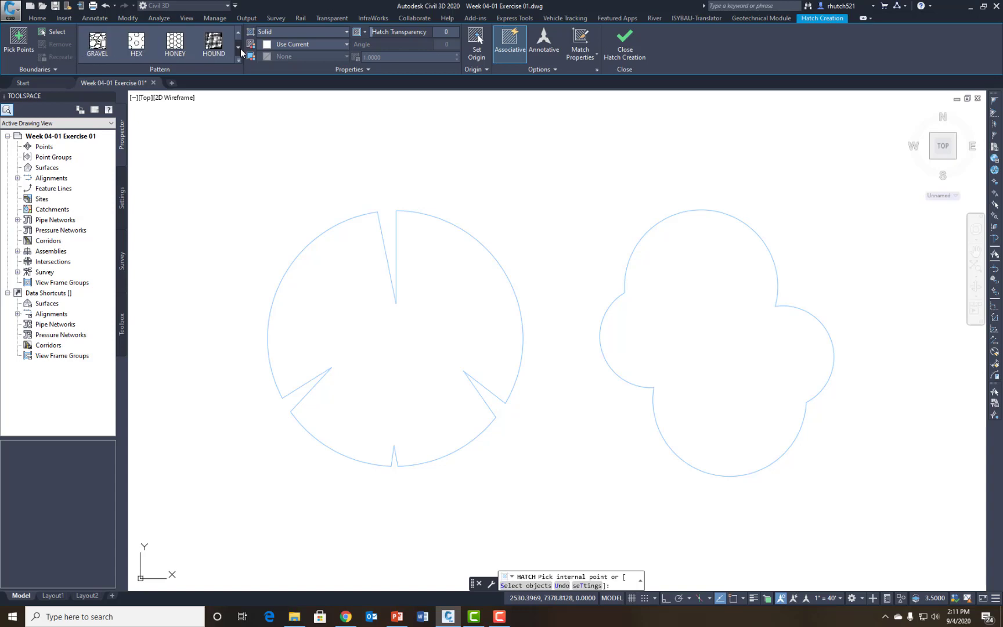
left_click(219, 45)
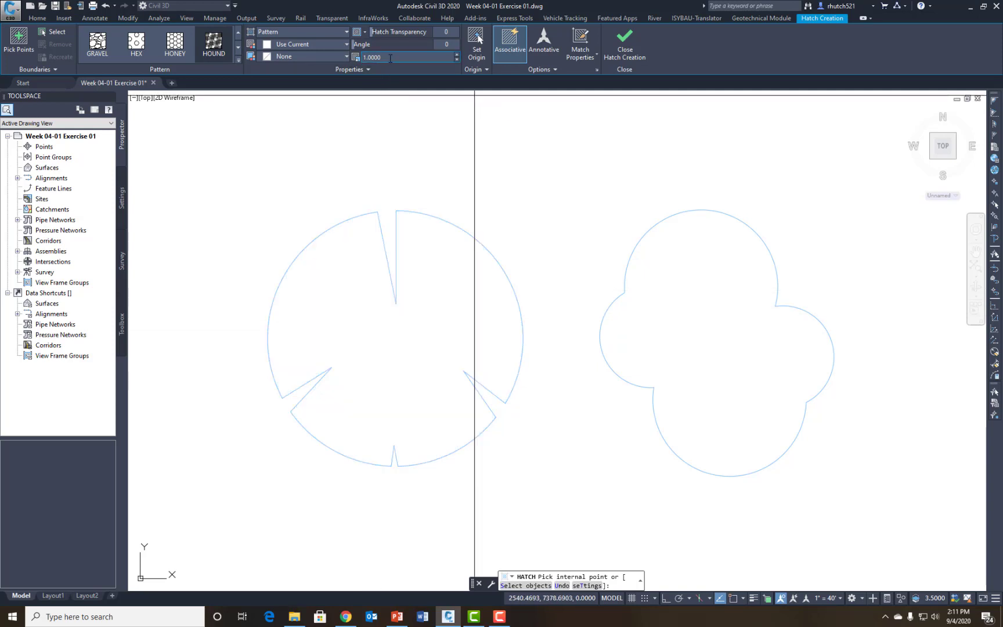
Set the hatch pattern scale to 6.
left_click_drag(312, 61, 300, 61)
type("6")
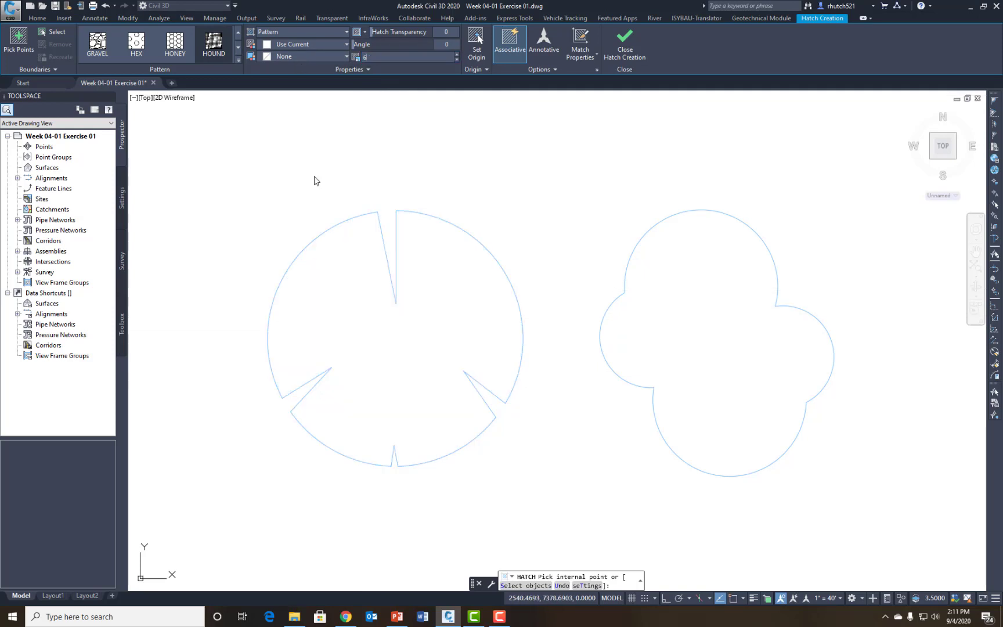
key("Return")
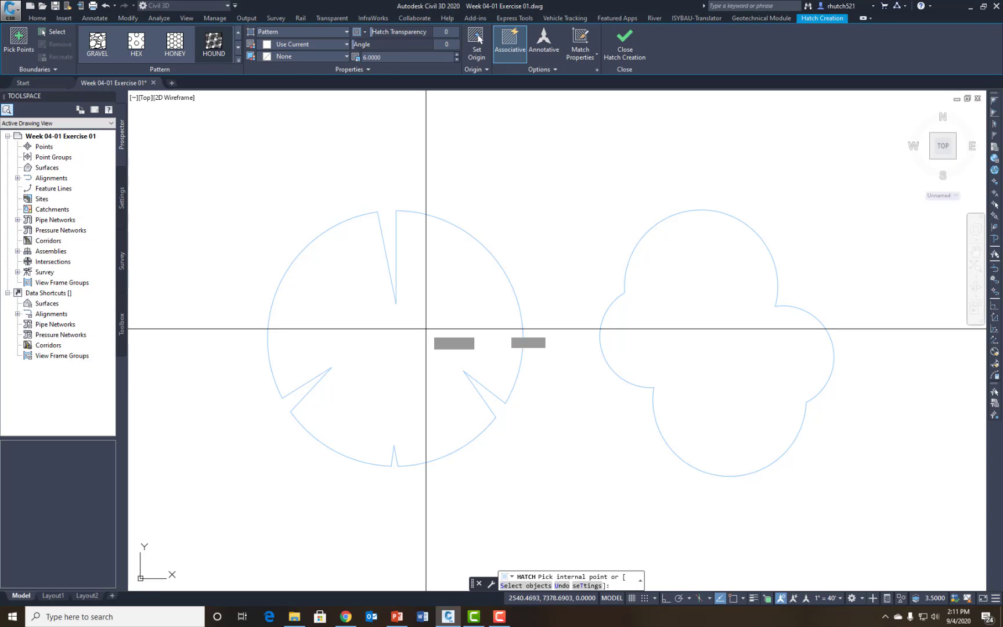
Apply the HOUND hatch inside the notched circle and leave nothing selected.
left_click(398, 354)
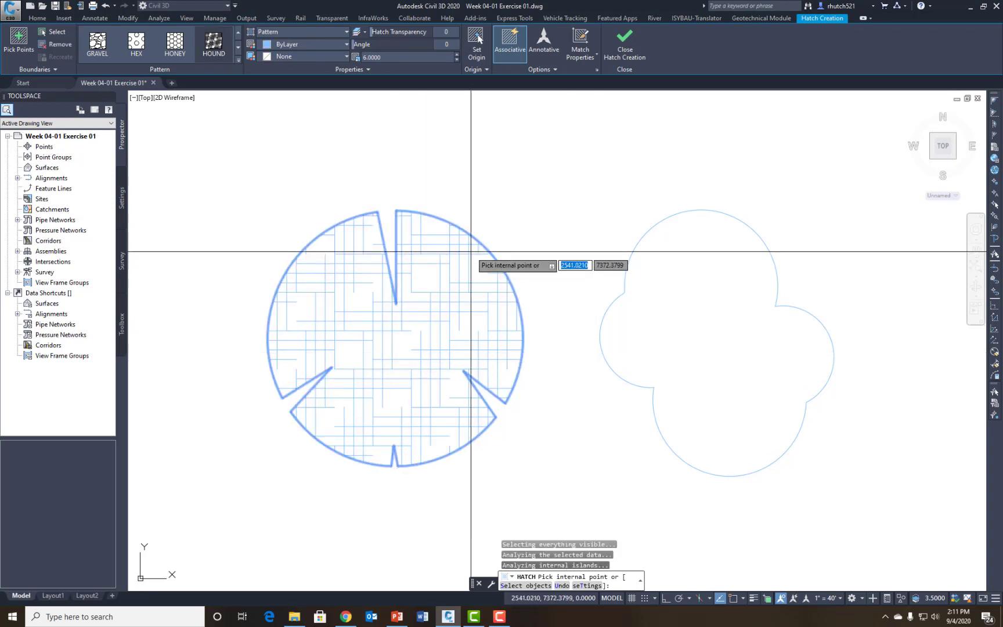
key("Return")
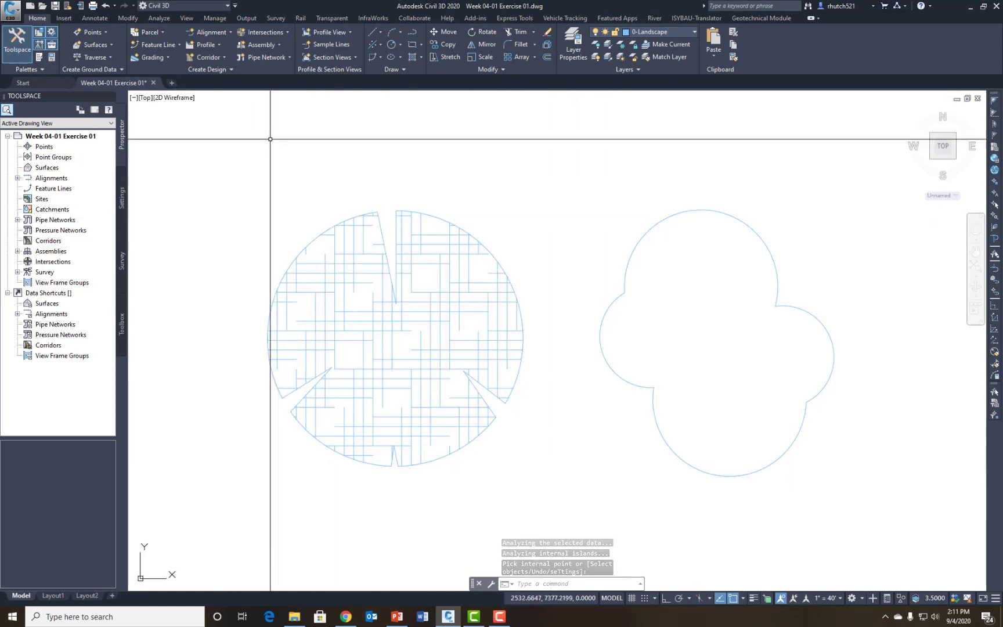
left_click(291, 273)
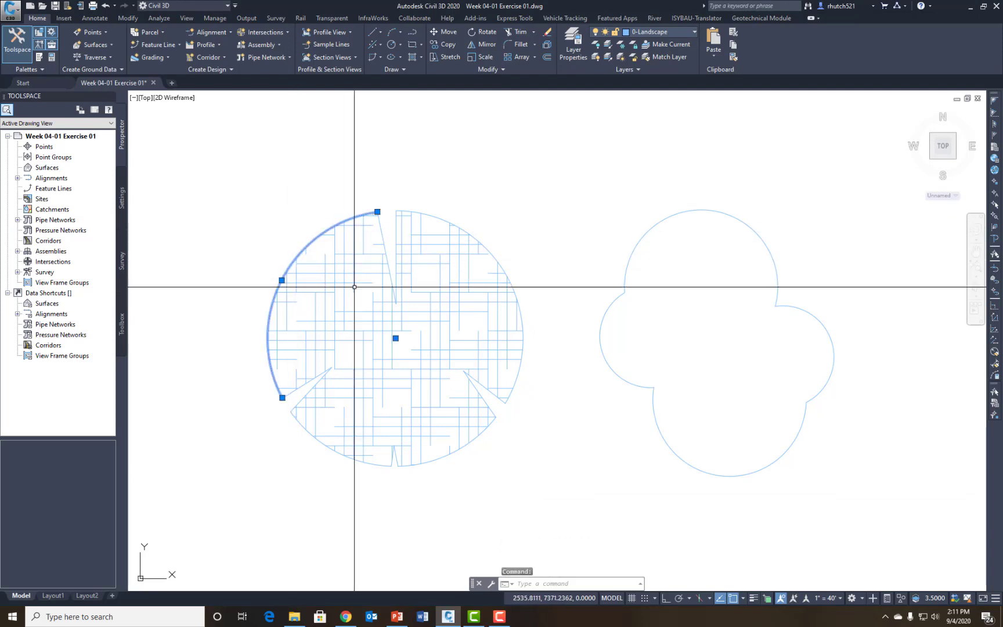
key("Escape")
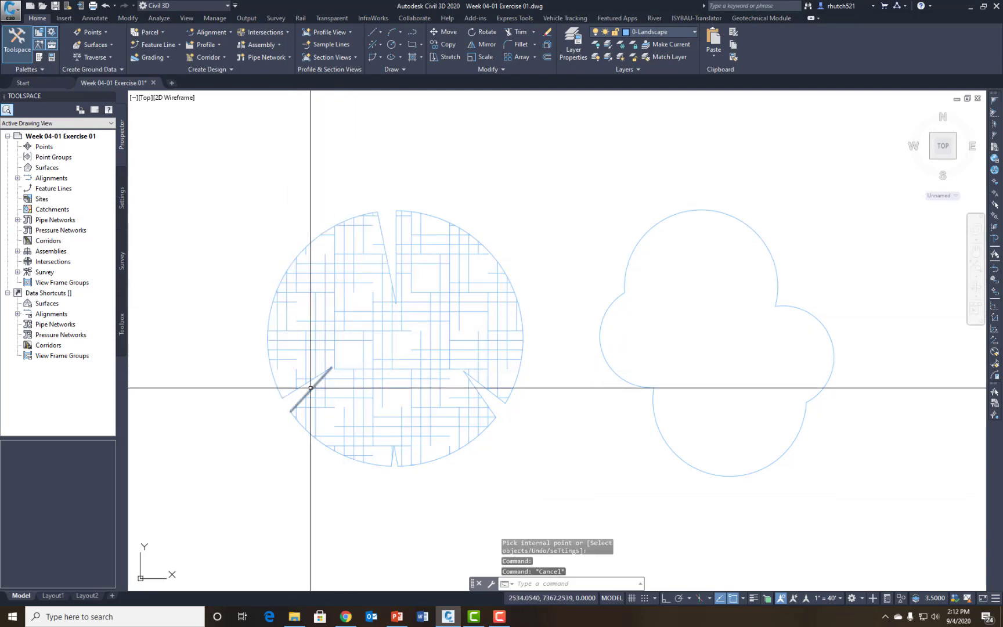
key("Escape")
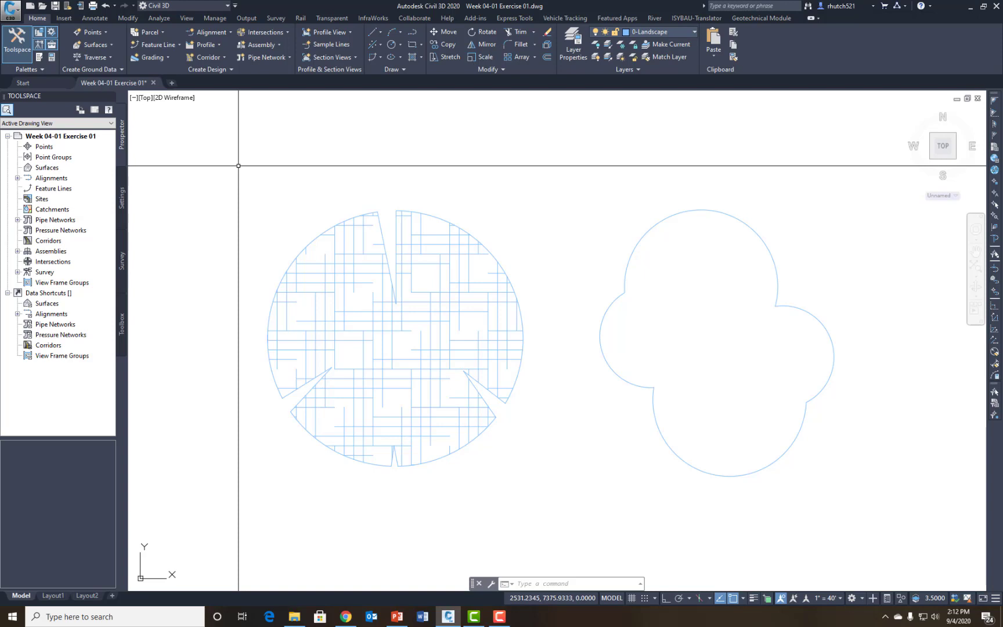
Start a WBLOCK export and select the notched circle's outline and hatch as its source objects.
type("bl")
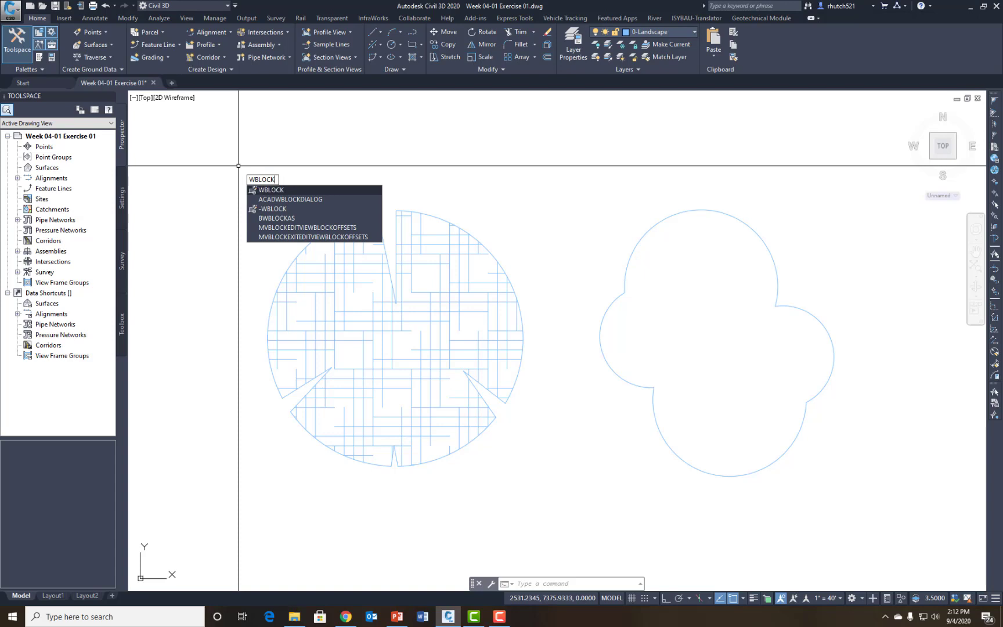
key("Return")
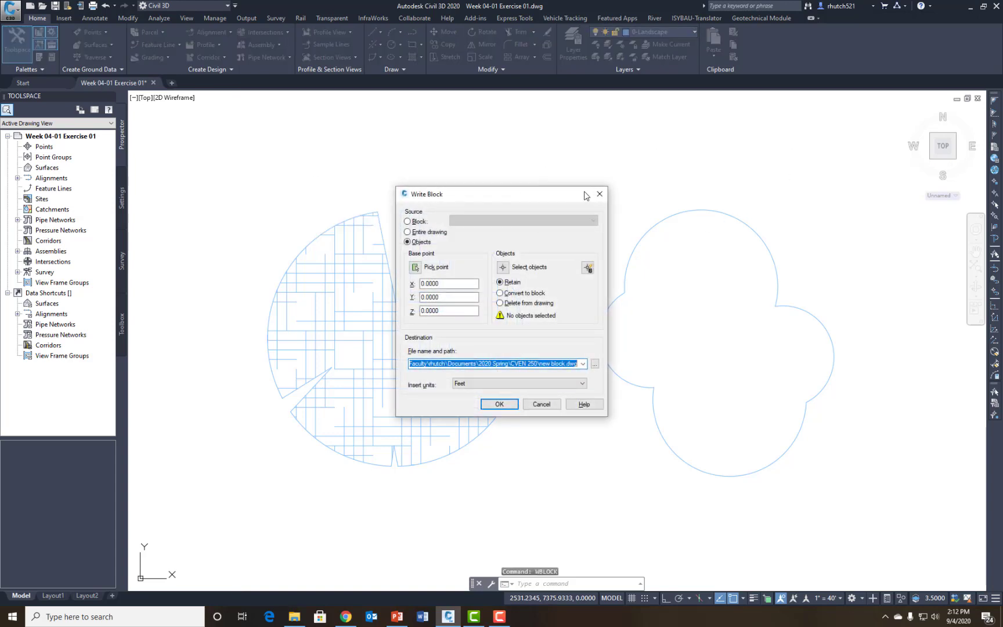
left_click_drag(544, 200, 601, 141)
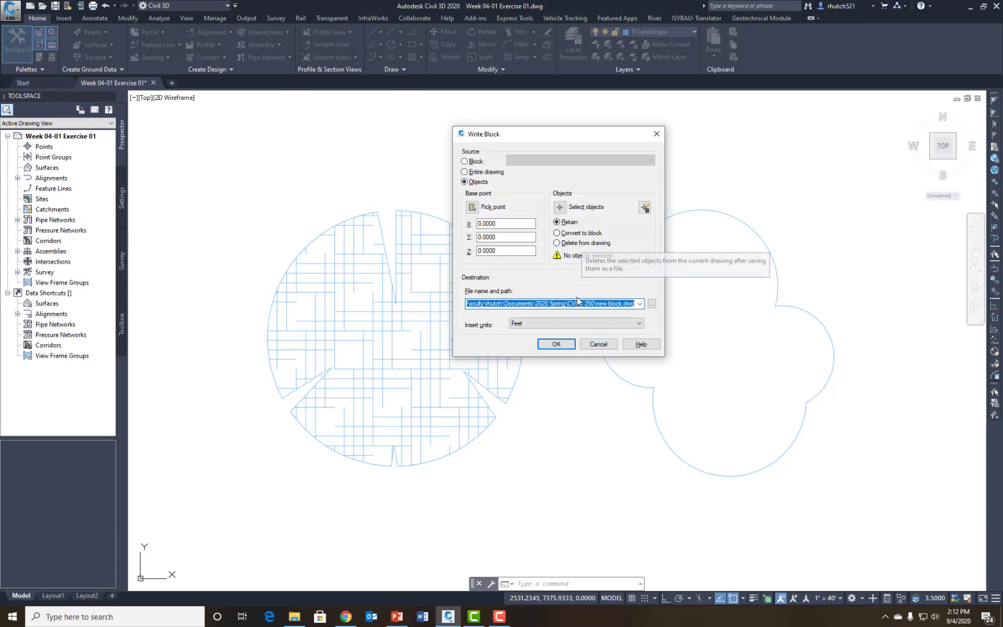
left_click(560, 212)
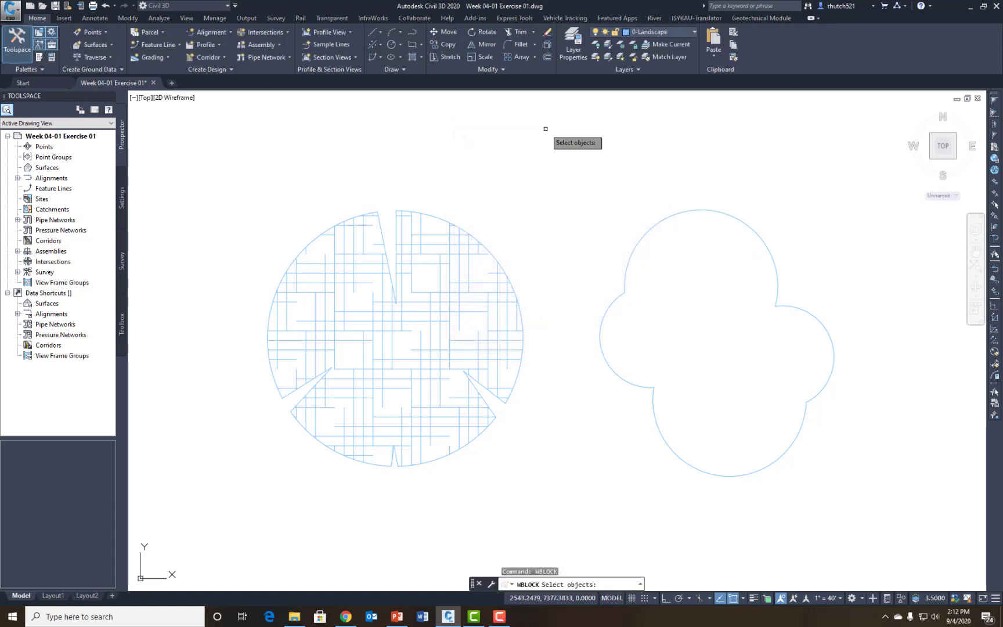
left_click(549, 126)
left_click(227, 503)
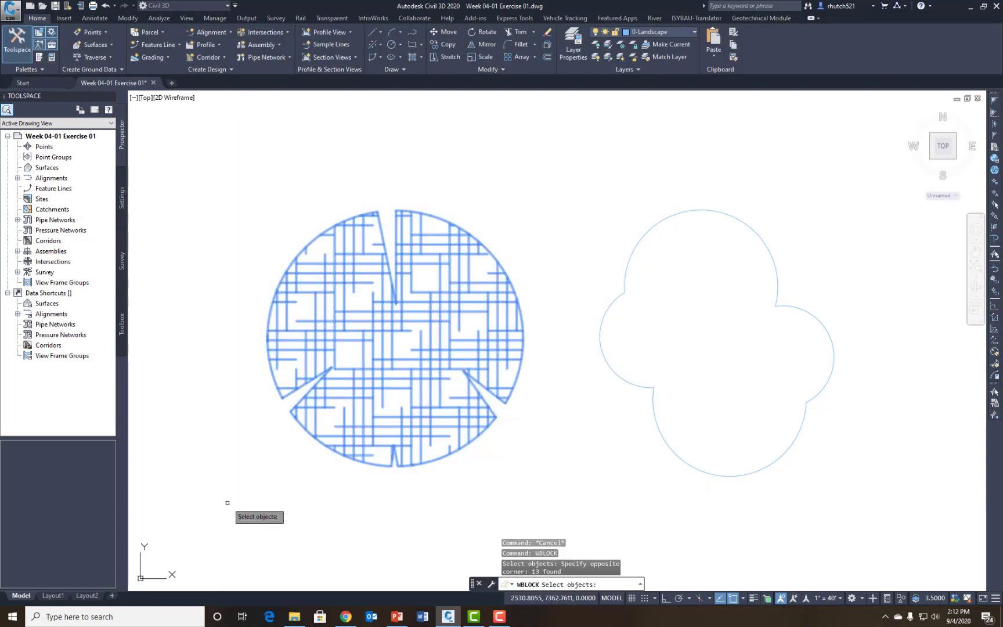
key("Return")
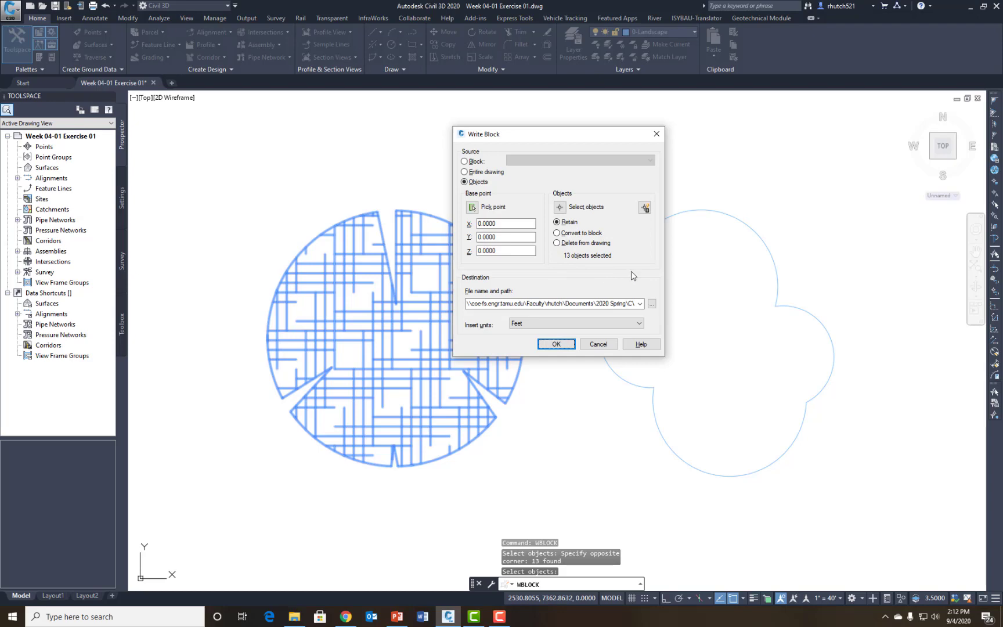
Set the block's destination to Documents > 2020 Fall > CVEN 250 > Week 04, with the file name "Week 04-01 Tree 10".
left_click(652, 304)
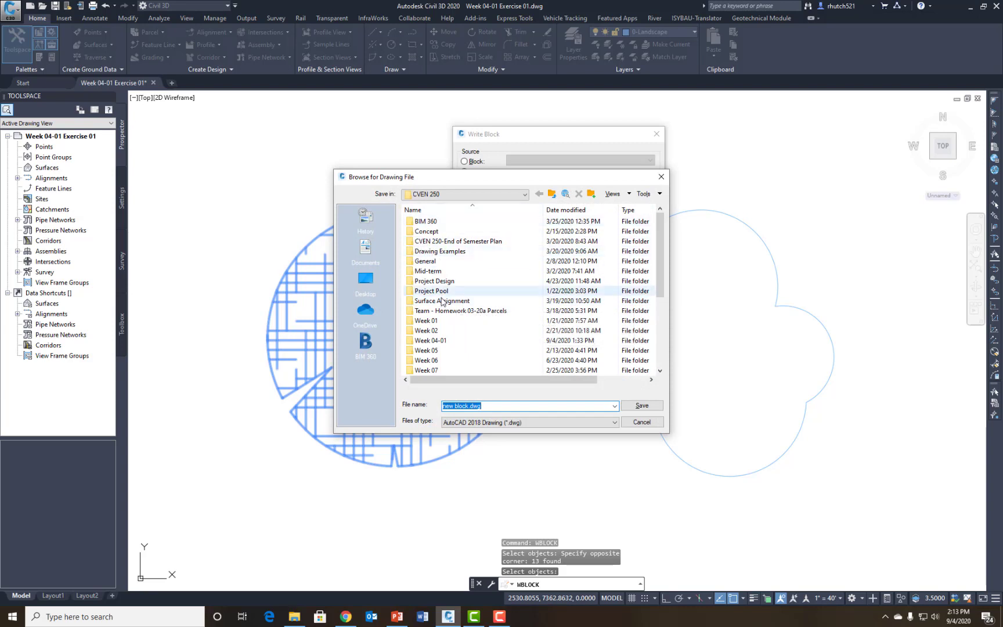
left_click(366, 254)
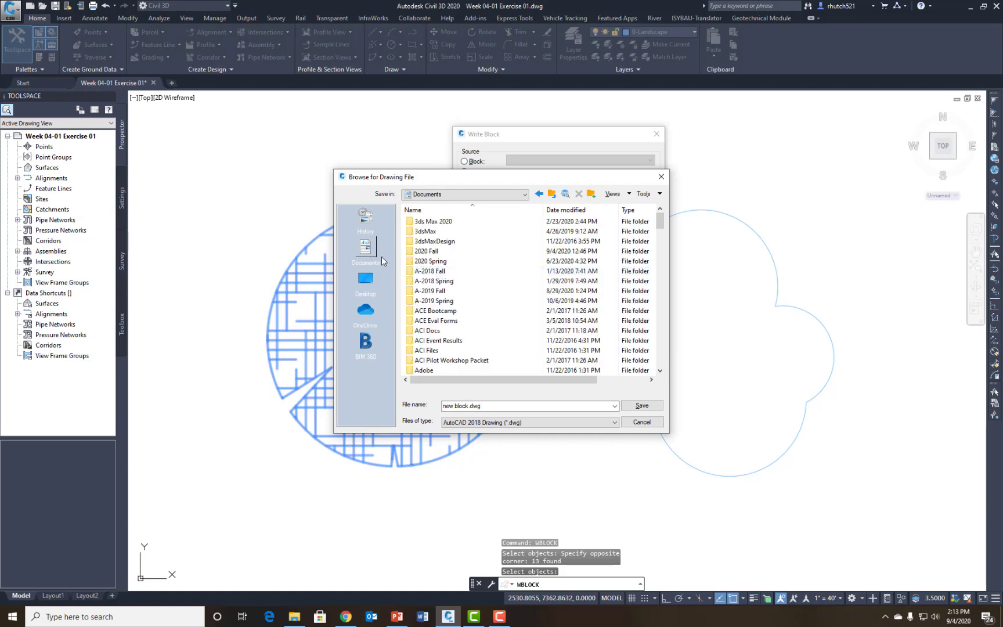
double_click(434, 253)
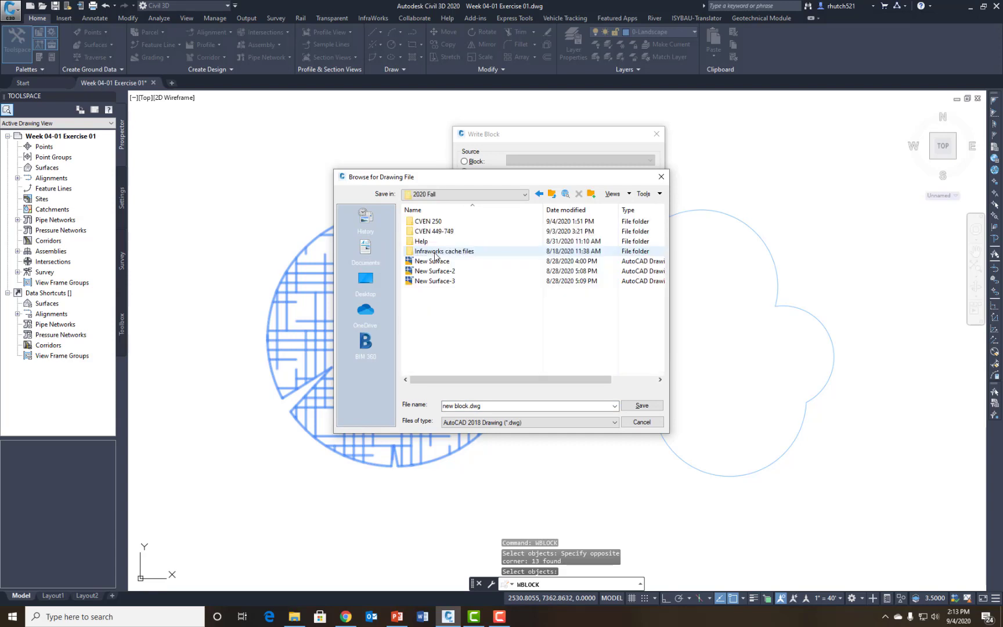
double_click(428, 222)
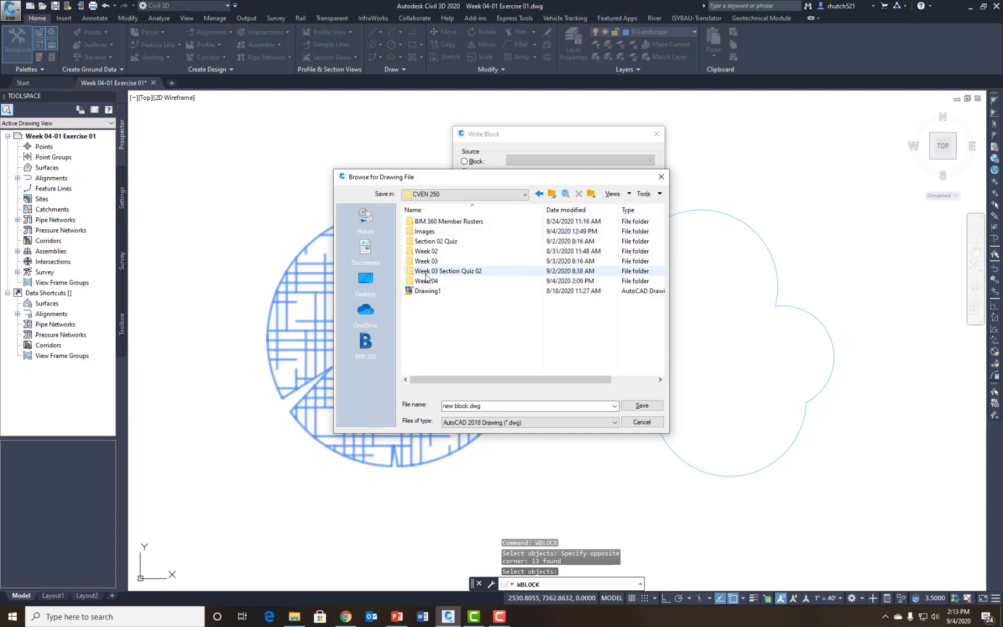
double_click(428, 280)
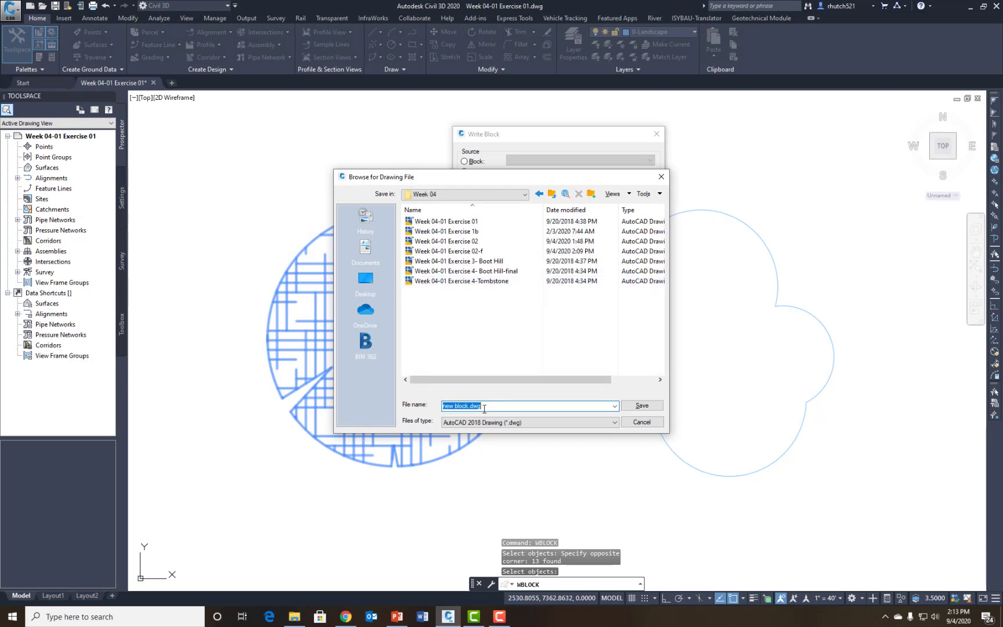
type("Week 04-01")
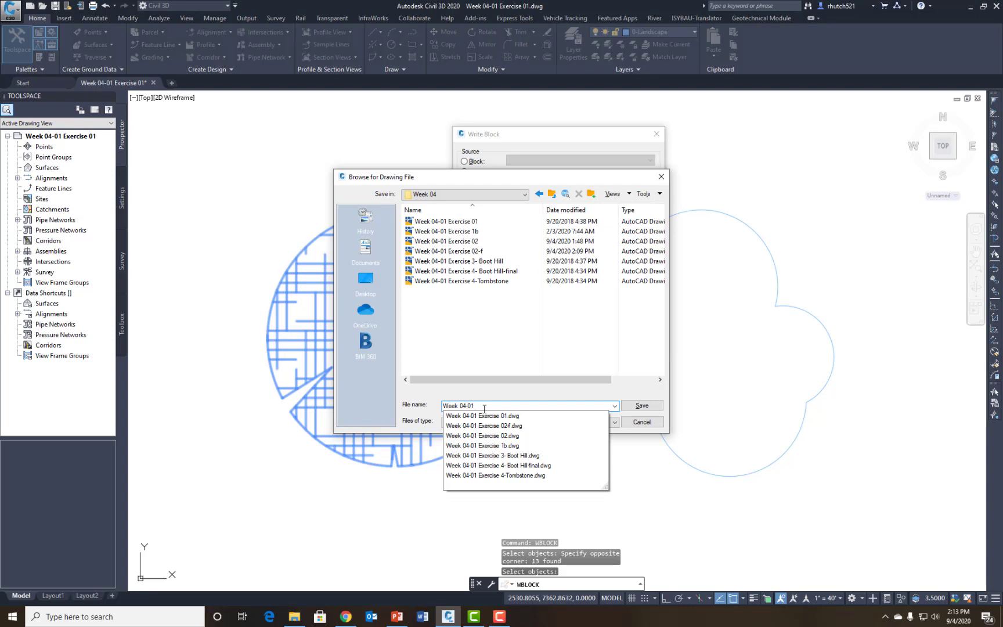
type("Tree 10")
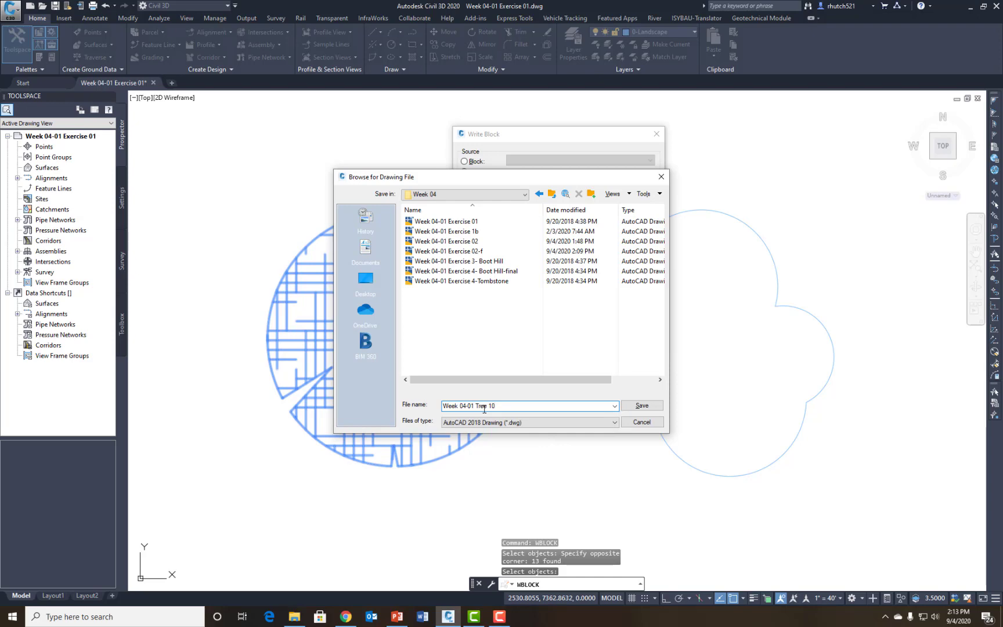
left_click(640, 407)
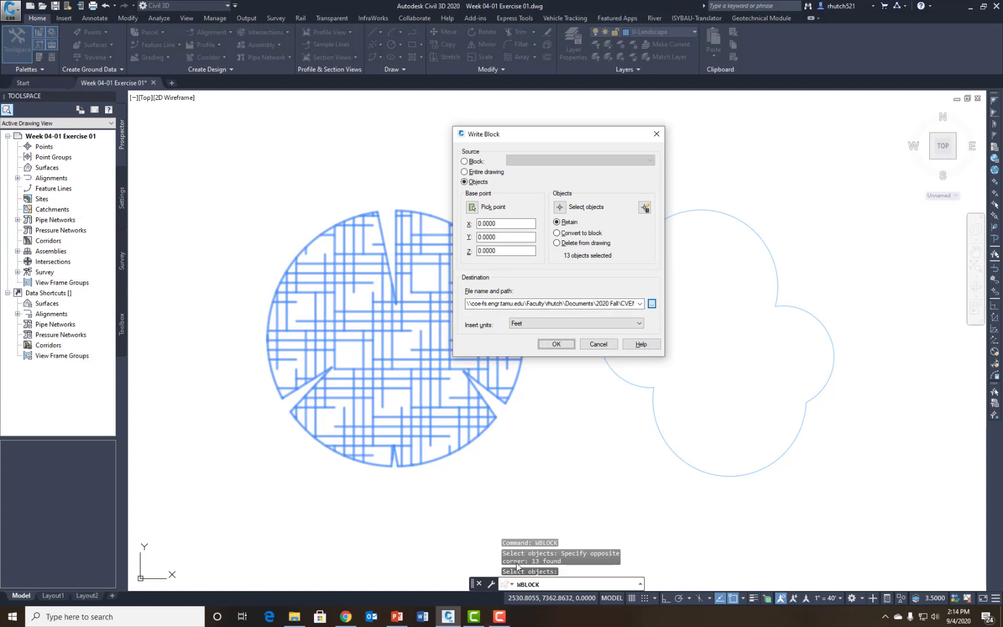
left_click(516, 607)
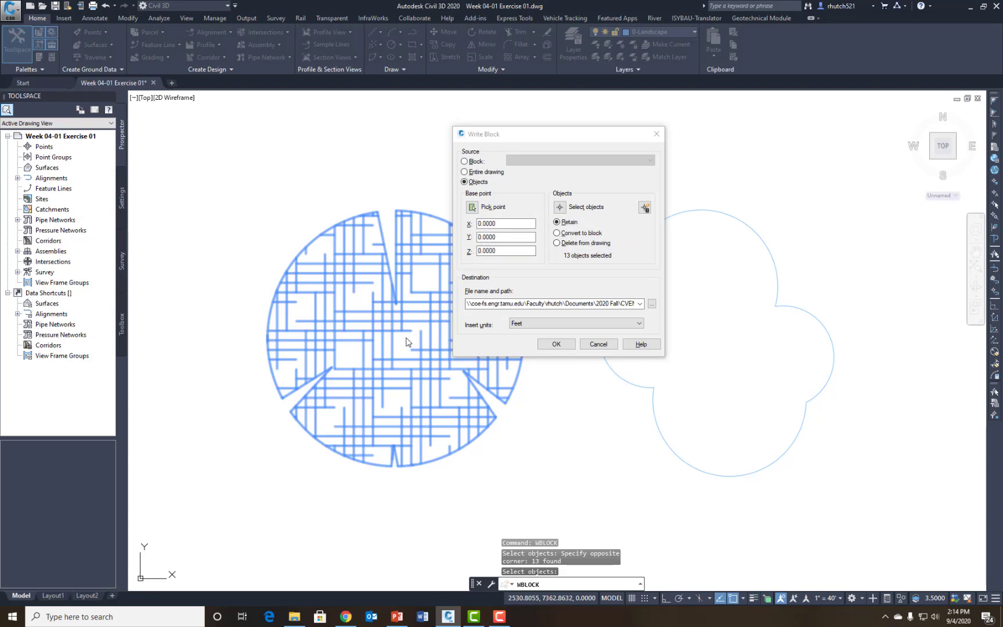
Use the notched circle's center as the block's base point and write the block without AutoCAD Map information.
left_click(473, 210)
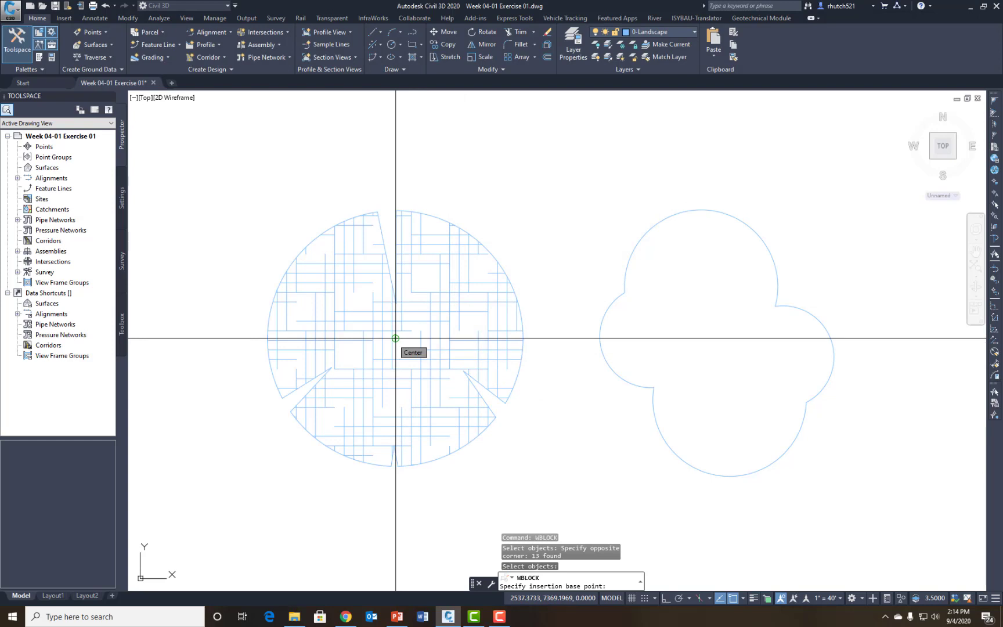
left_click(395, 338)
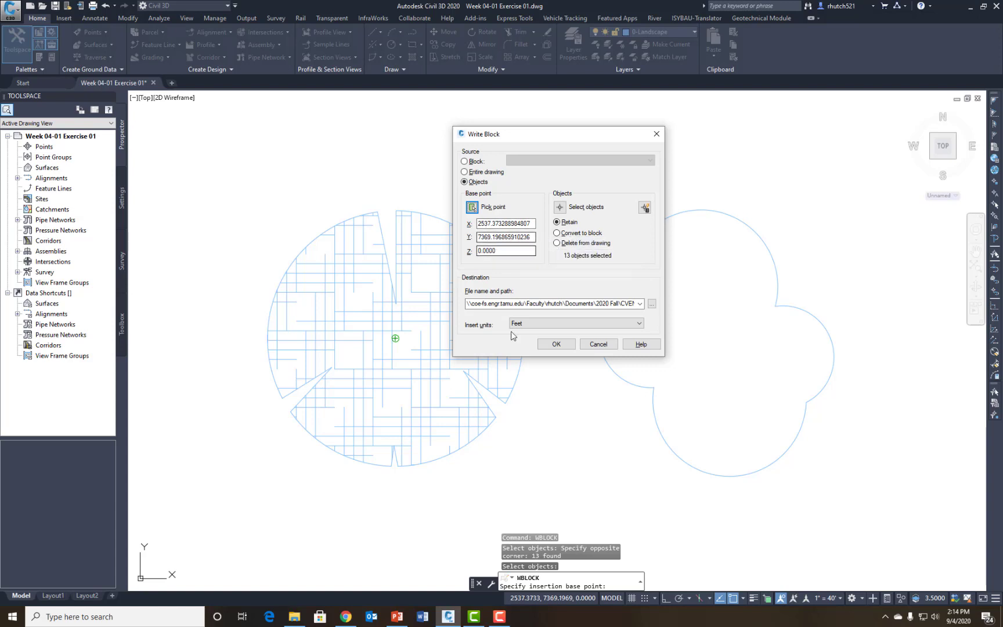
left_click(557, 345)
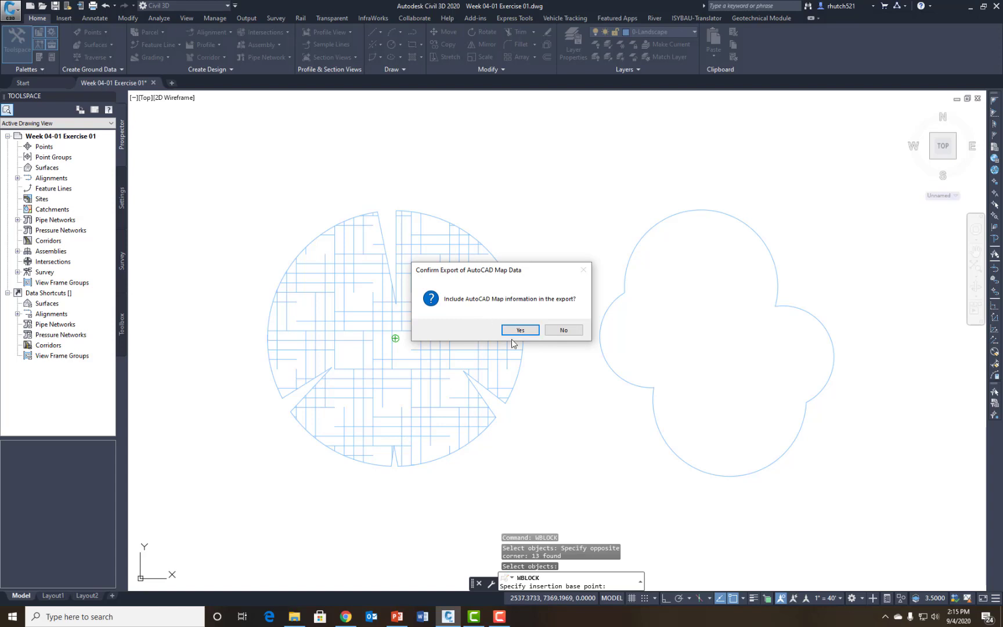
left_click(565, 330)
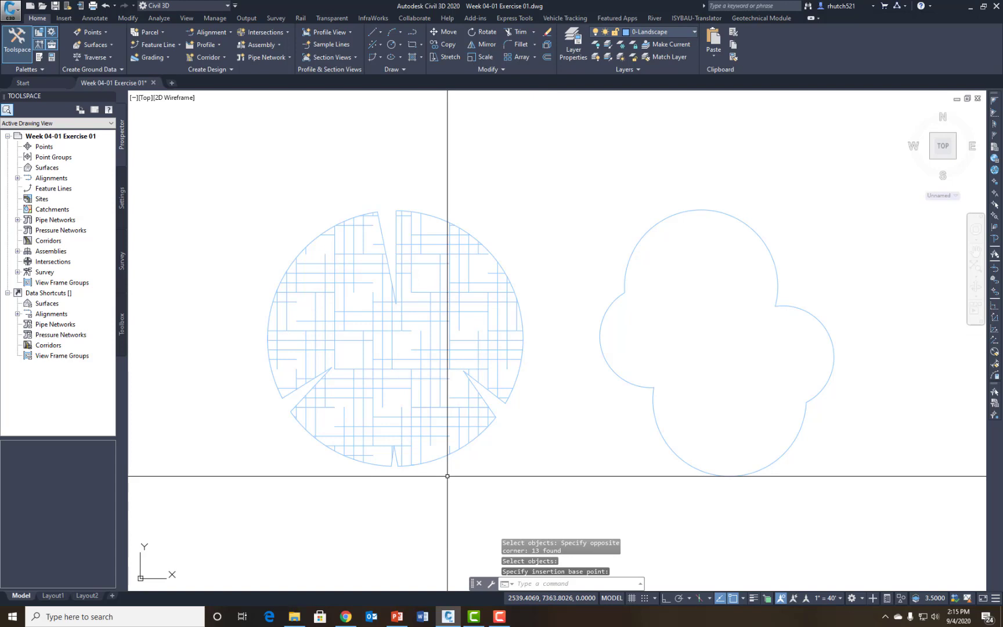
left_click(415, 385)
left_click(394, 414)
key("Escape")
key("Escape")
key("Escape")
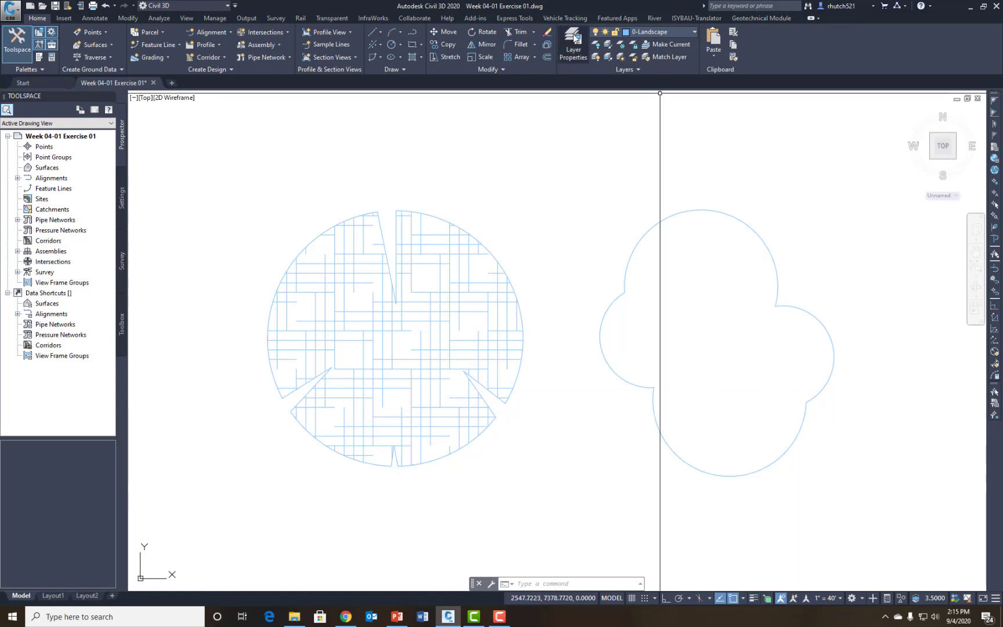
left_click(547, 57)
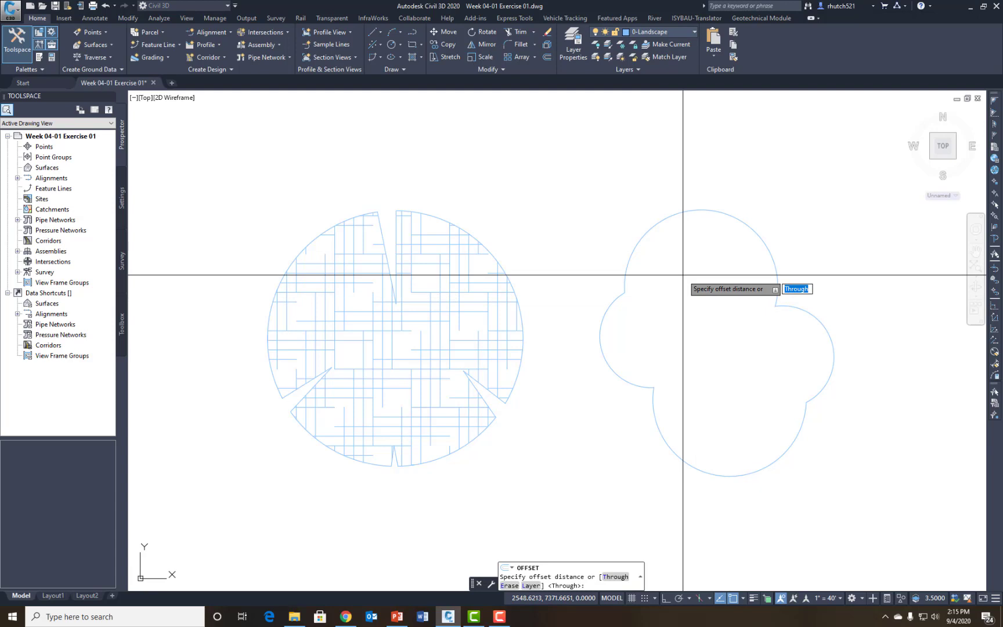
type("10")
key("Return")
left_click(632, 255)
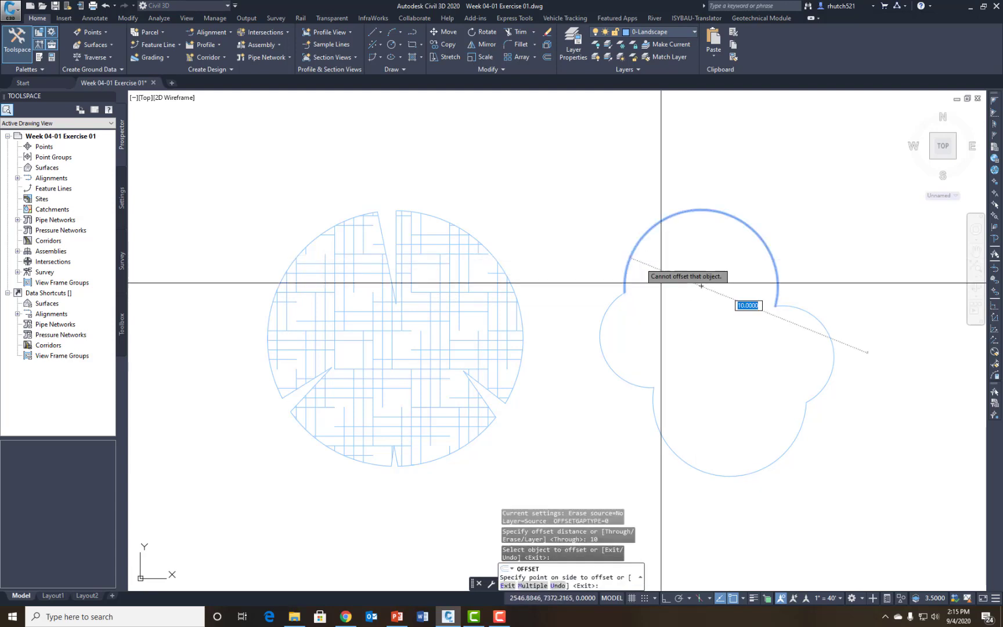
key("Escape")
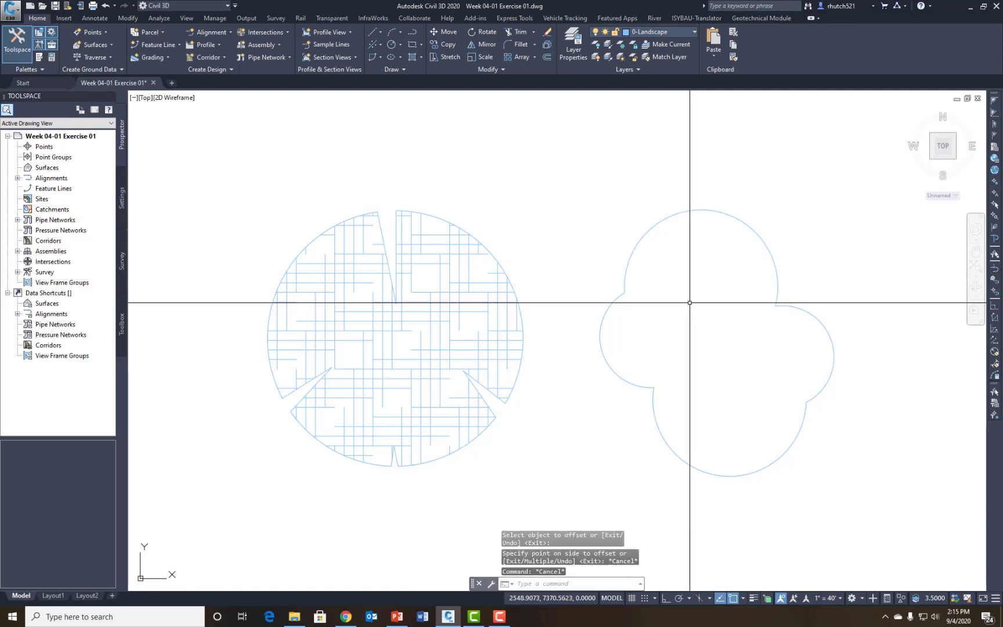
Offset the top arc of the four-lobed outline inward by 2.
key("Return")
type("2")
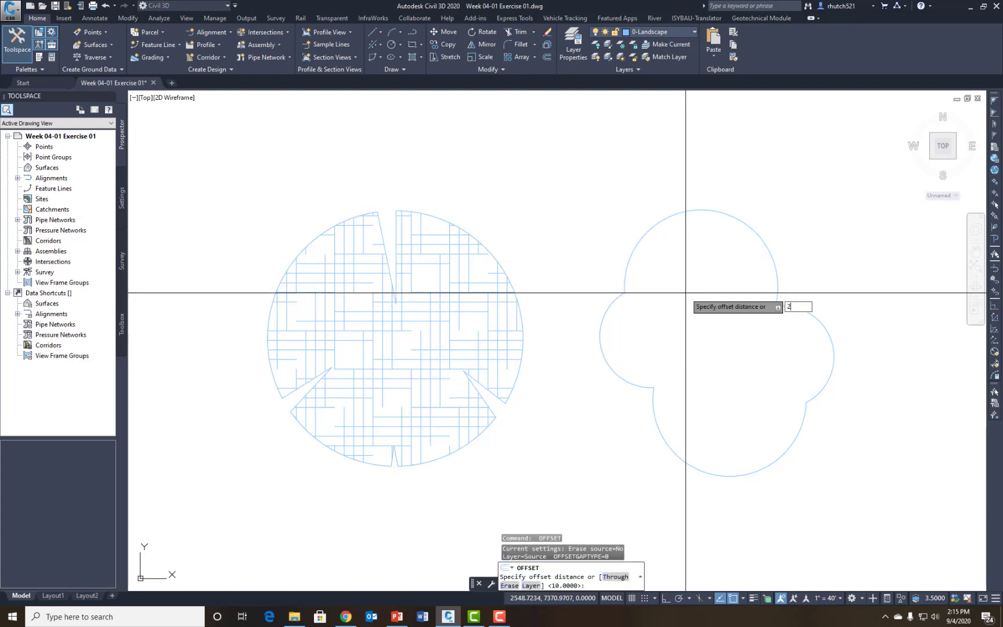
key("Return")
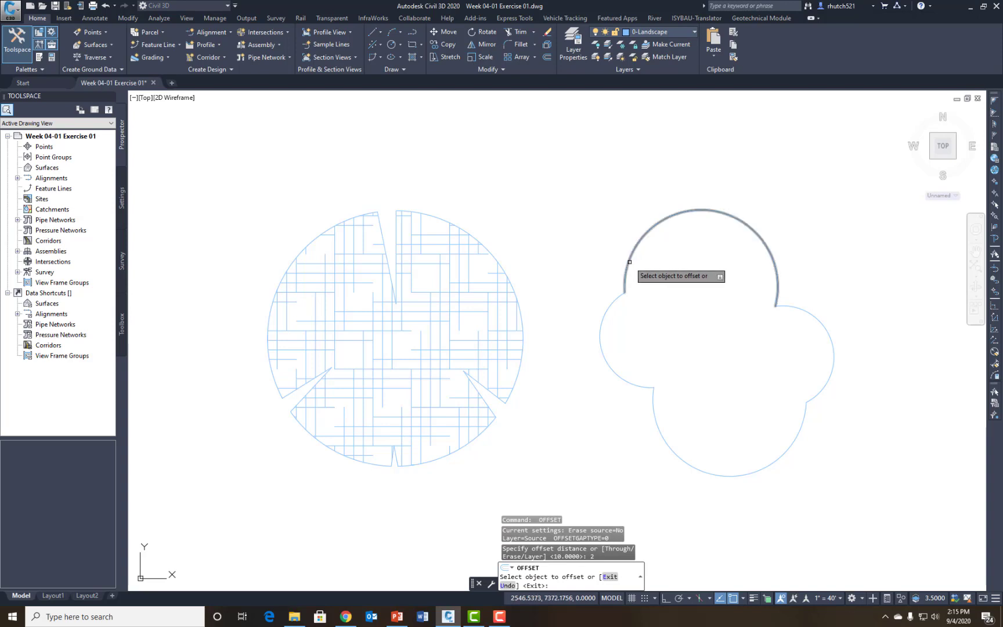
left_click(633, 259)
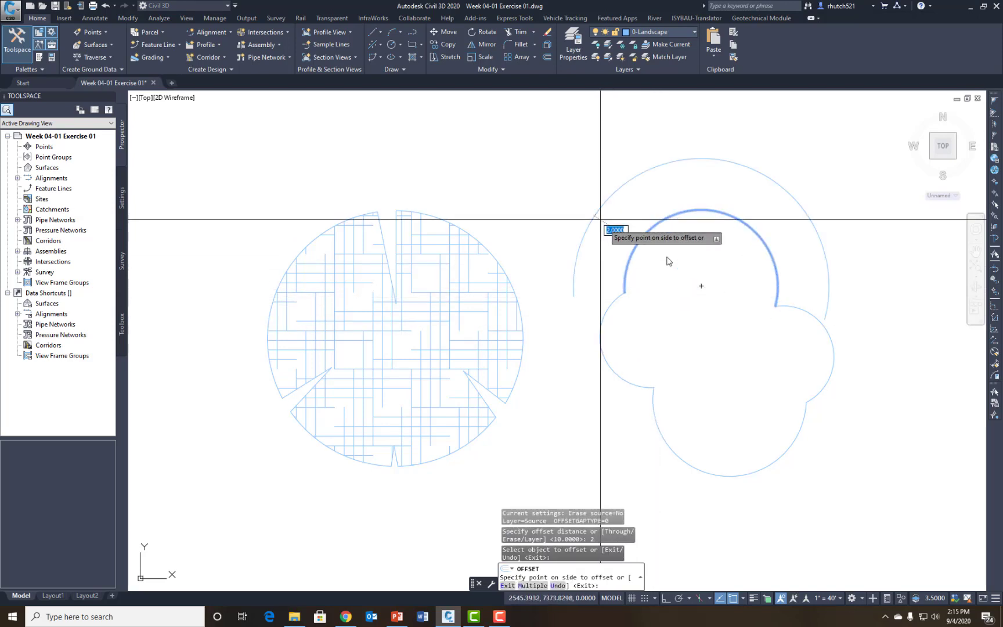
left_click(722, 242)
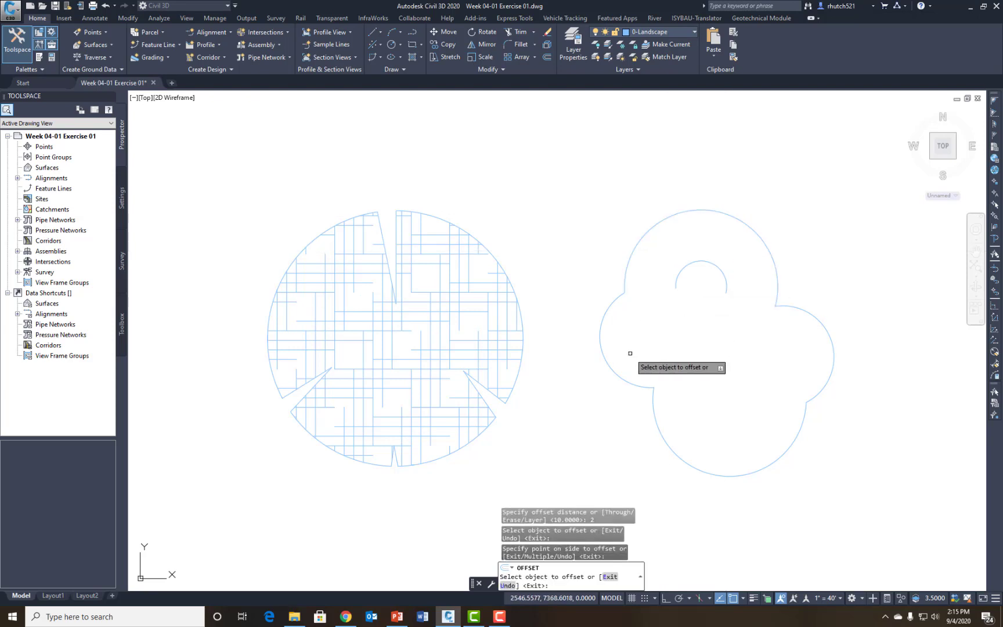
key("Return")
Offset the left arc of the four-lobed outline inward by 0.5.
key("Return")
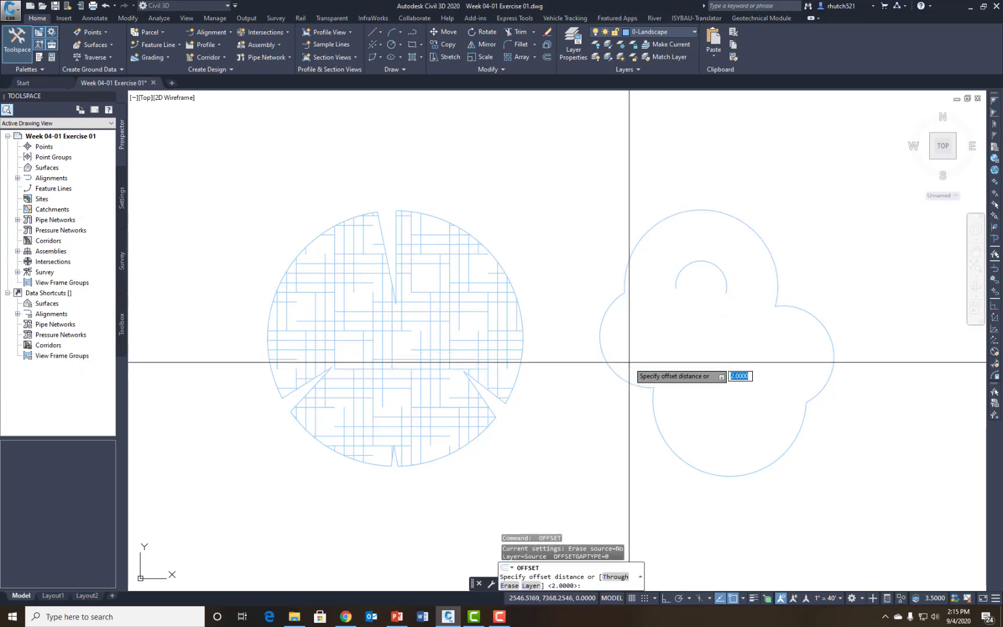
type(".5")
key("Return")
left_click(614, 377)
left_click(688, 338)
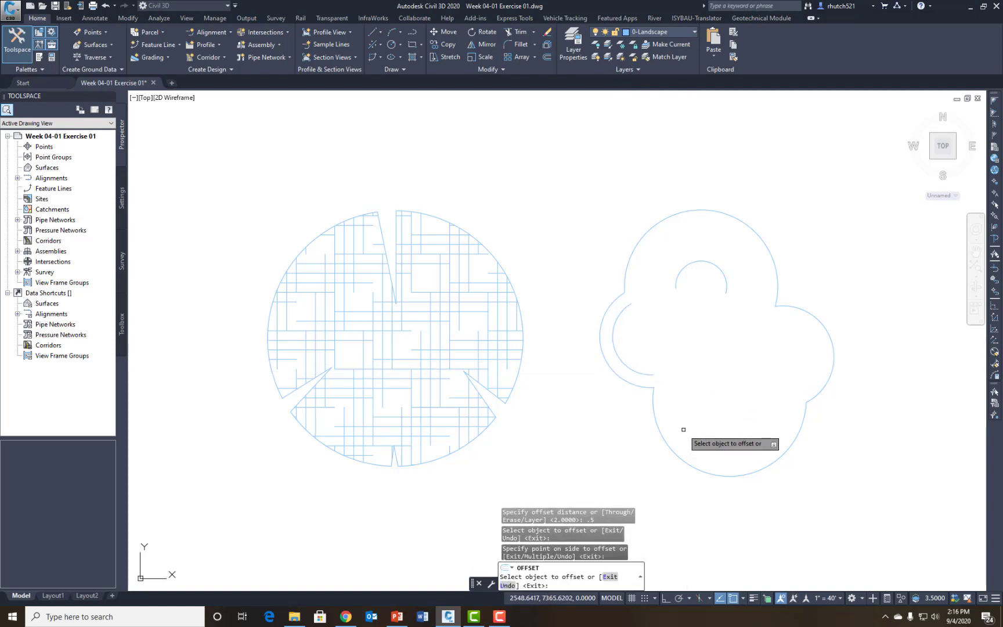
key("Return")
key("Return")
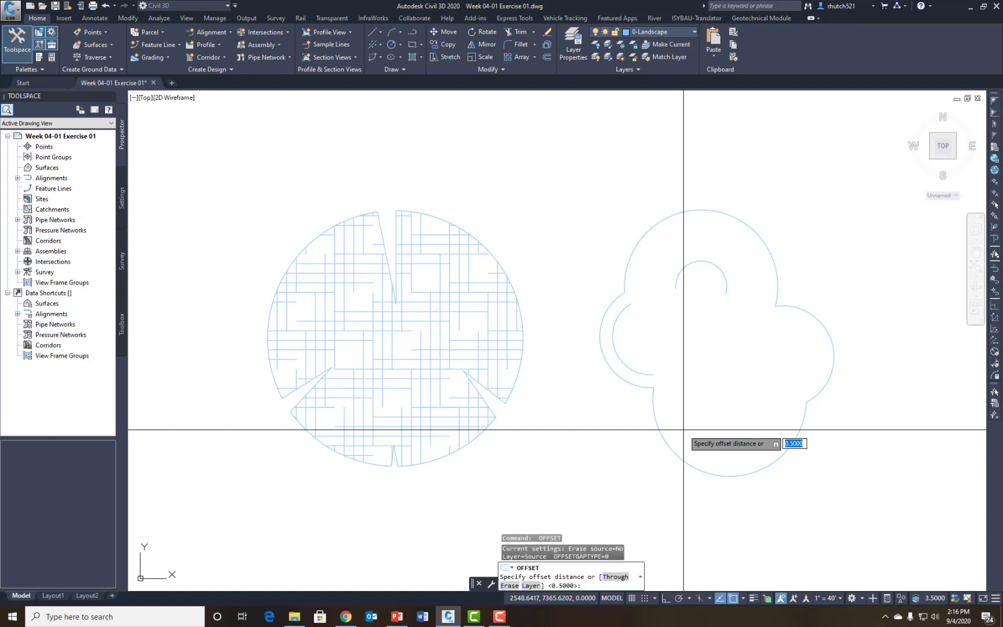
Offset the bottom arc of the four-lobed outline inward by 1.
type("1")
key("Return")
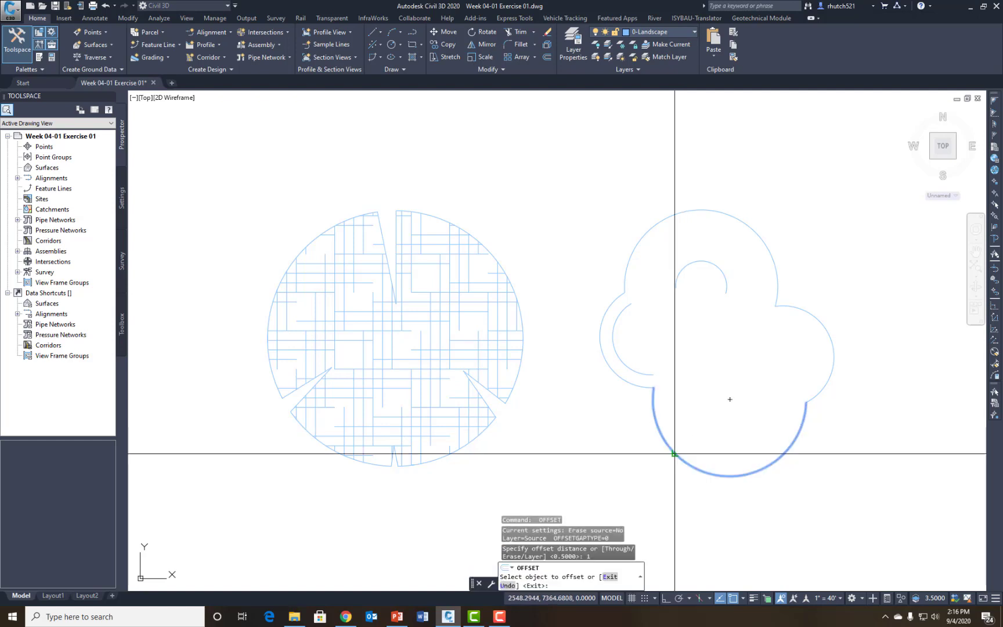
left_click(668, 407)
left_click(701, 381)
key("Return")
Offset the right arc of the four-lobed outline inward by 1.
key("Return")
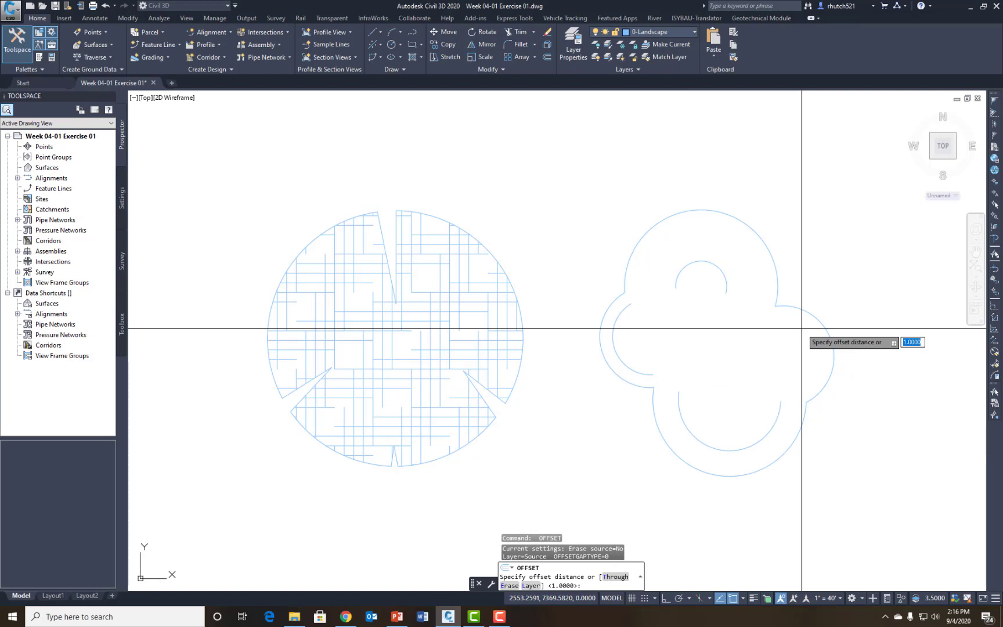
key("Return")
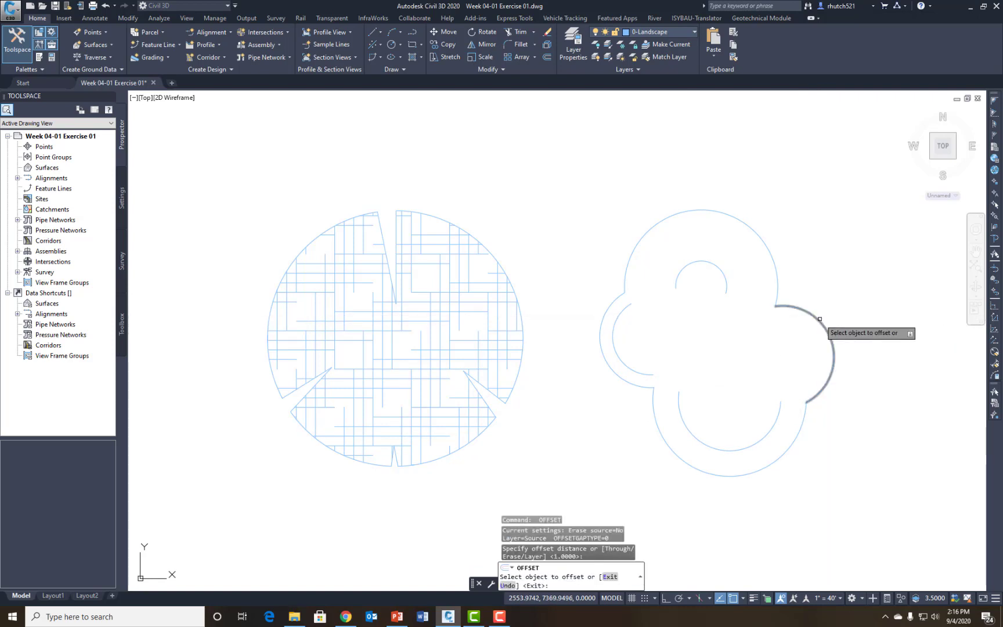
left_click(820, 319)
left_click(738, 356)
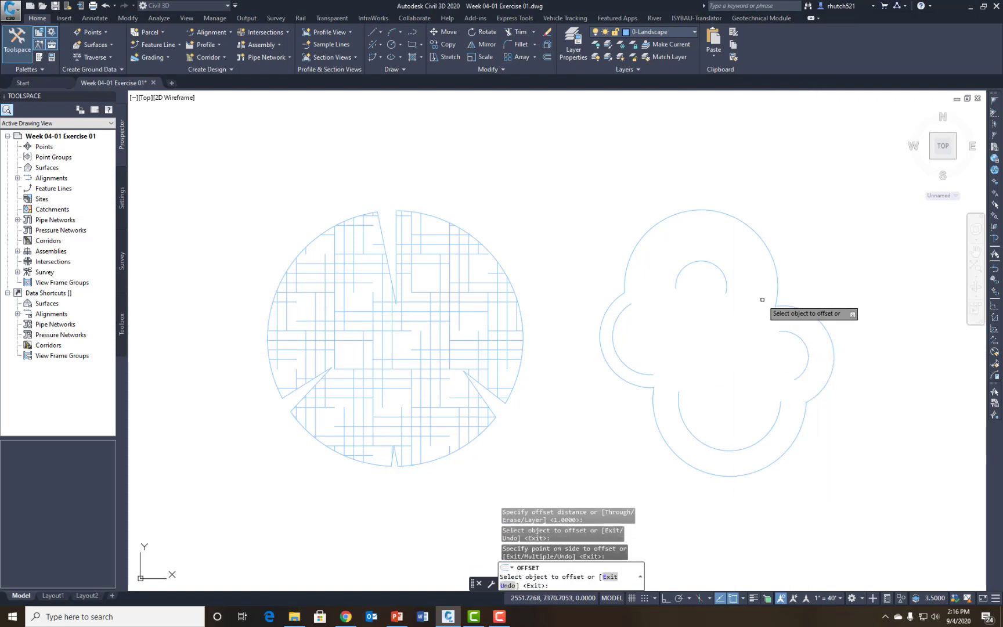
key("Escape")
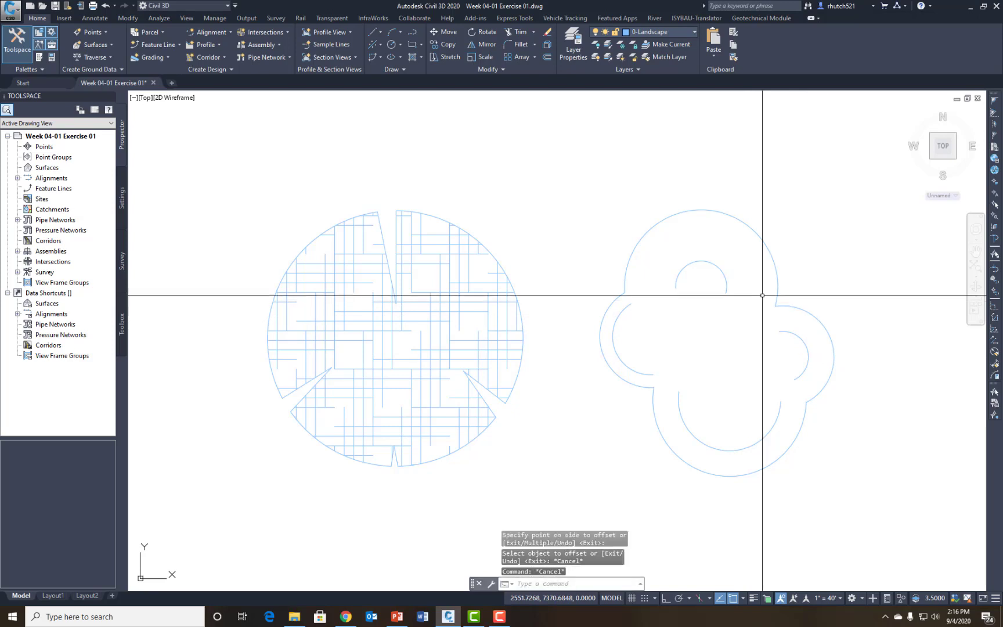
Try to join the inner left arc to the inner bottom arc with a fillet of radius 0.
left_click(520, 45)
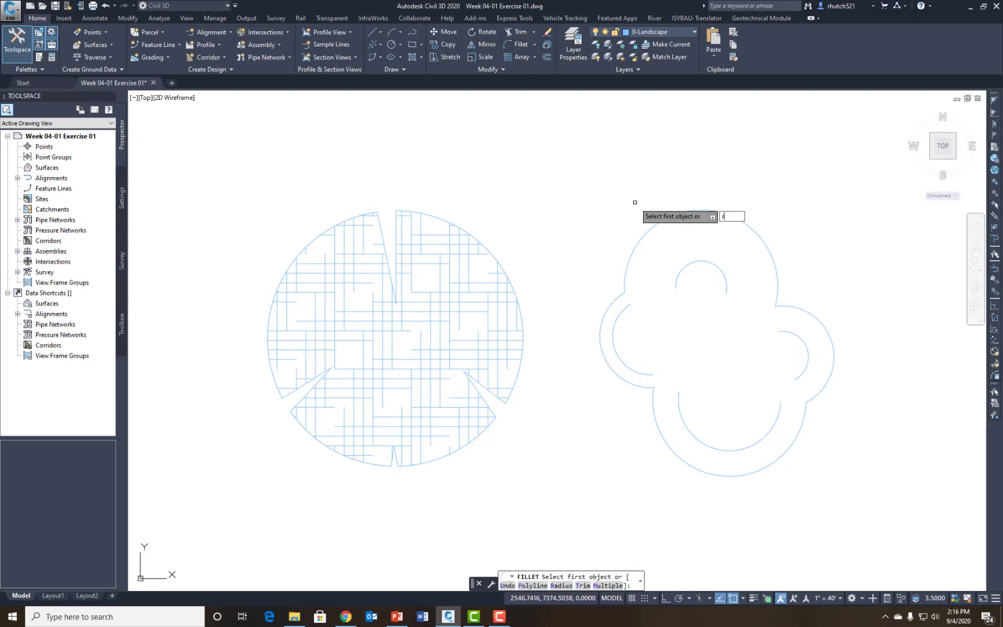
type("r")
key("Return")
type("0")
key("Return")
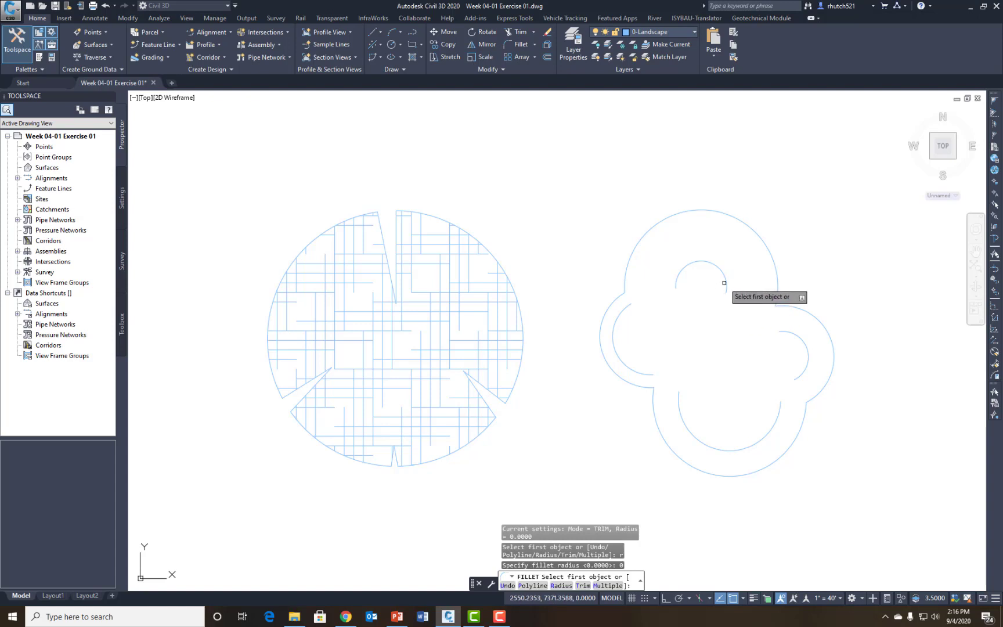
left_click(626, 306)
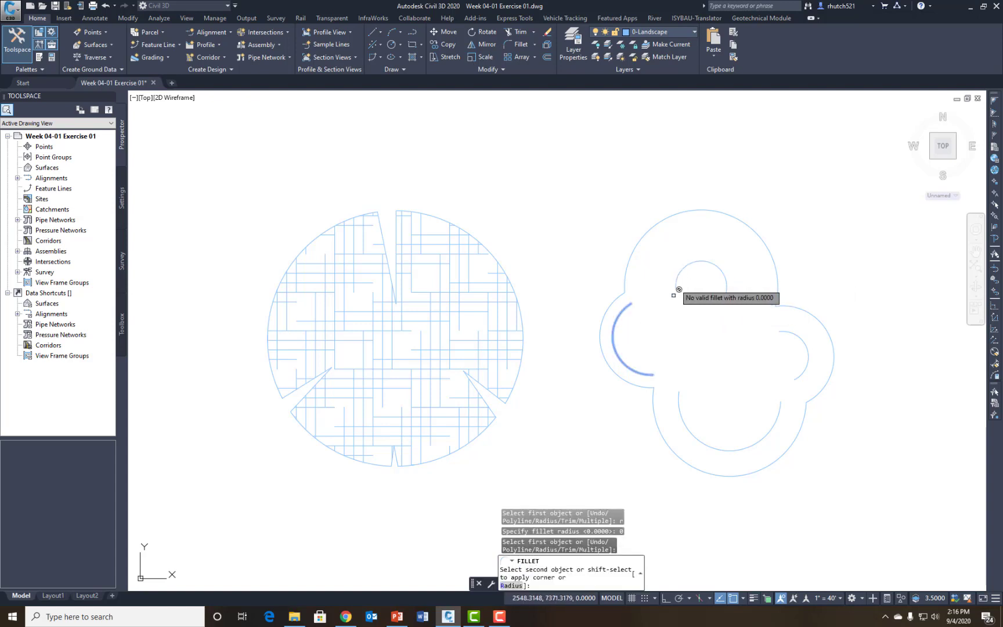
left_click(678, 393)
left_click(675, 393)
key("Escape")
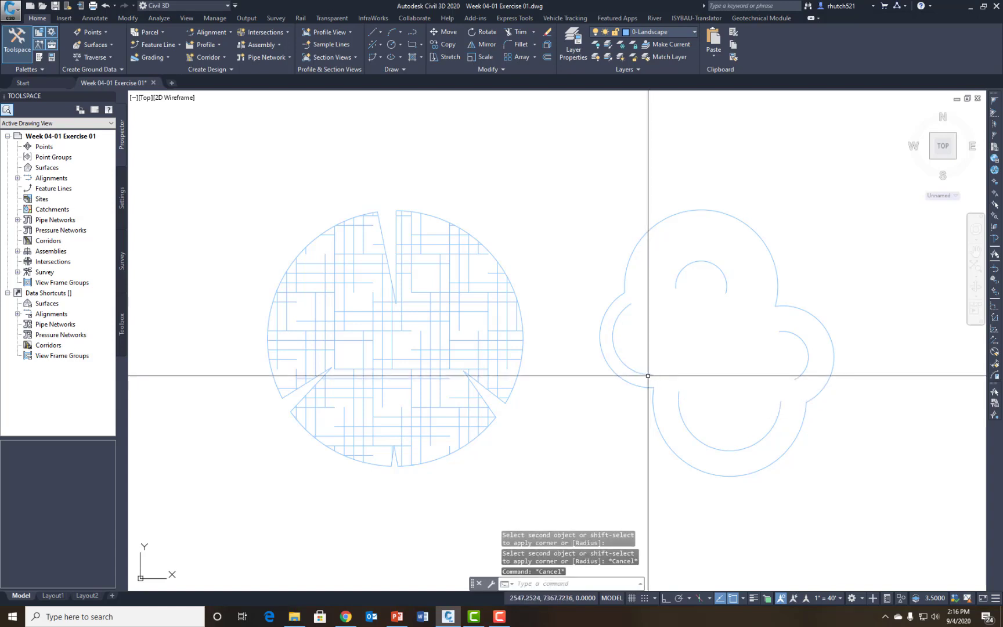
key("Return")
left_click(648, 374)
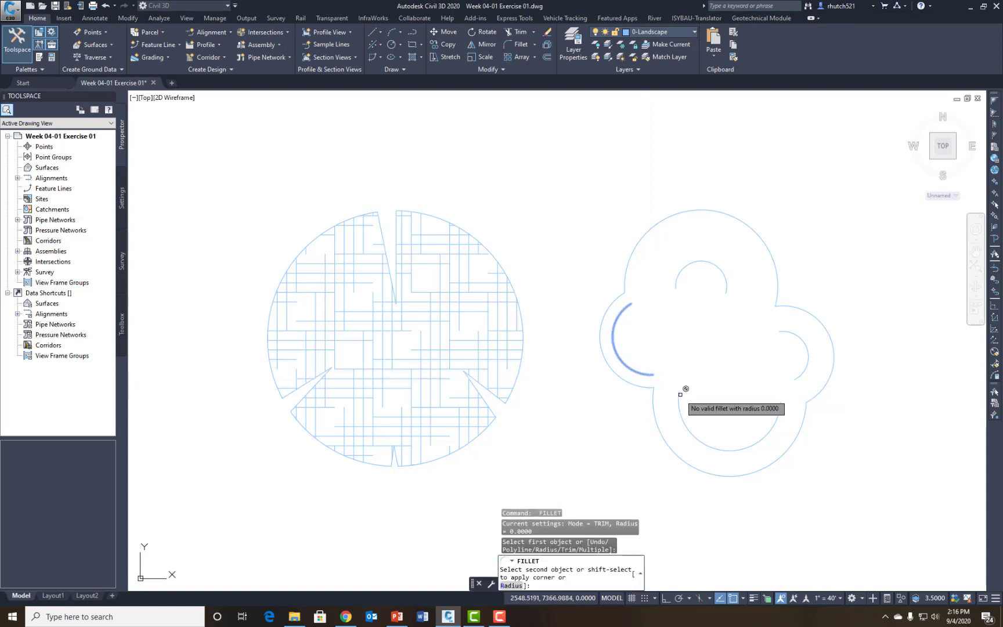
key("Escape")
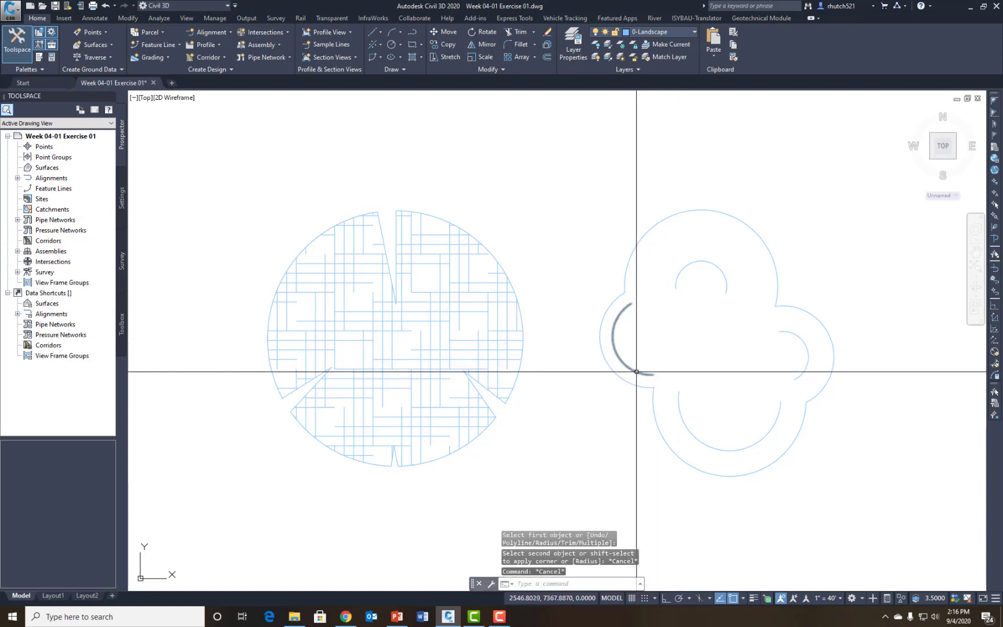
Move the inner left arc down toward the middle of the outline so it crosses the inner bottom arc.
left_click(644, 368)
type("m")
key("Return")
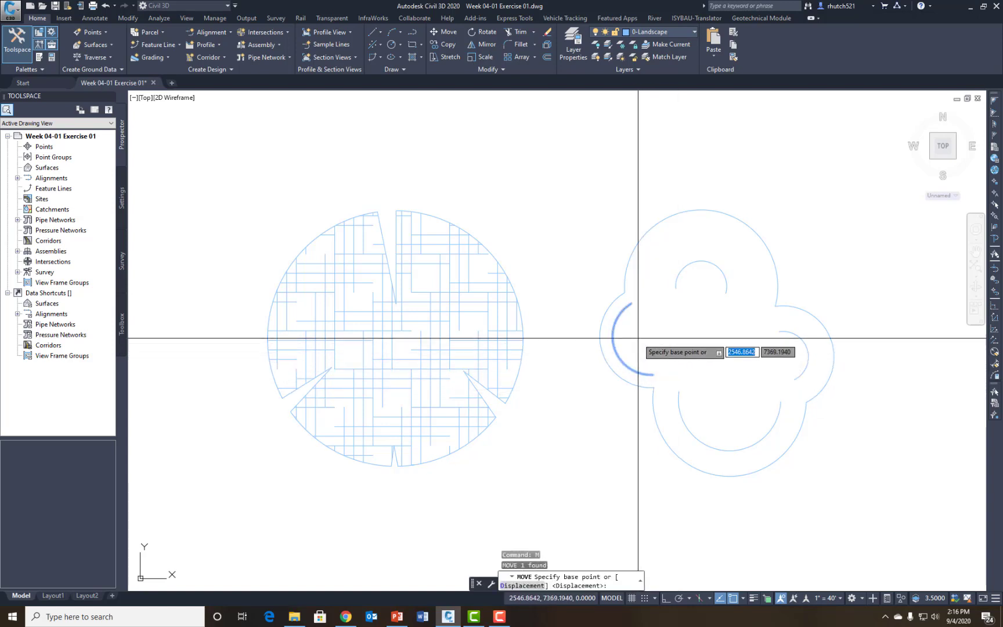
left_click(639, 340)
left_click(691, 364)
Move the small inner top arc down so it crosses the upper end of the relocated inner left arc.
left_click(716, 262)
left_click(677, 264)
key("Return")
left_click(696, 283)
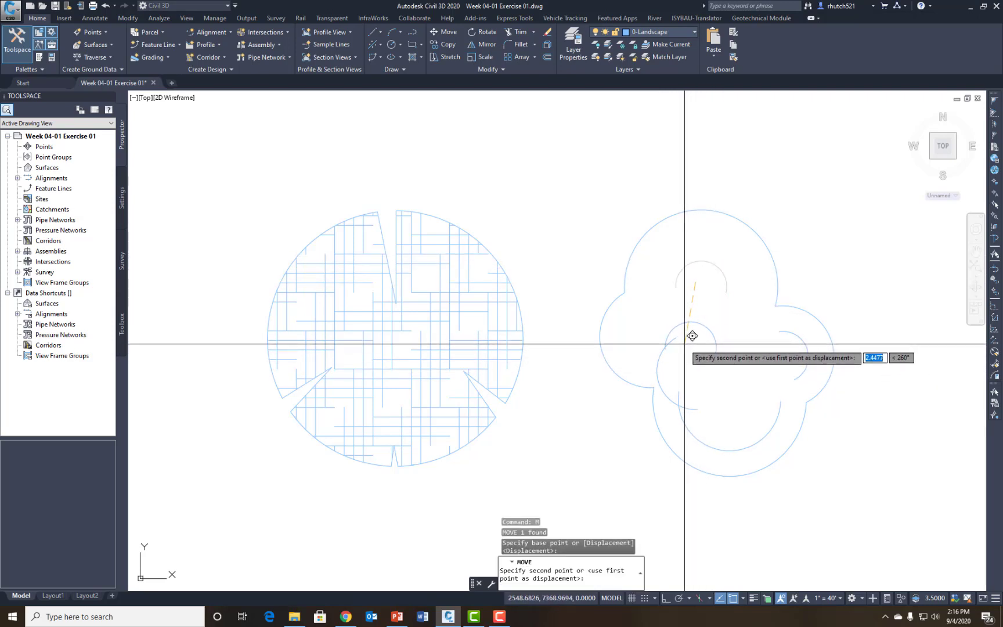
left_click(793, 339)
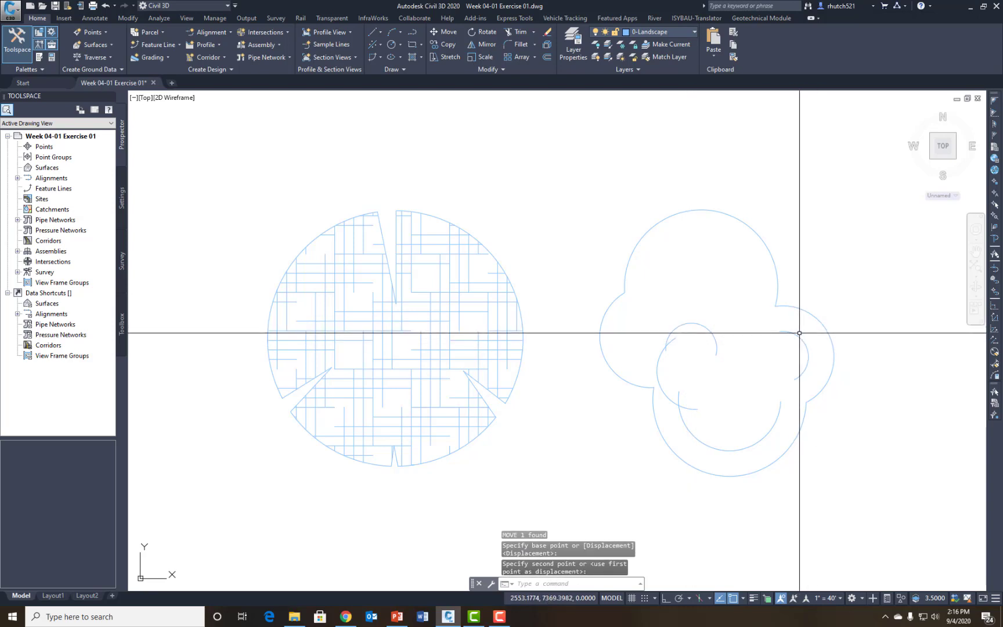
Move the inner right arc inward, placing it just beside the small top arc.
left_click(802, 337)
type("m")
key("Return")
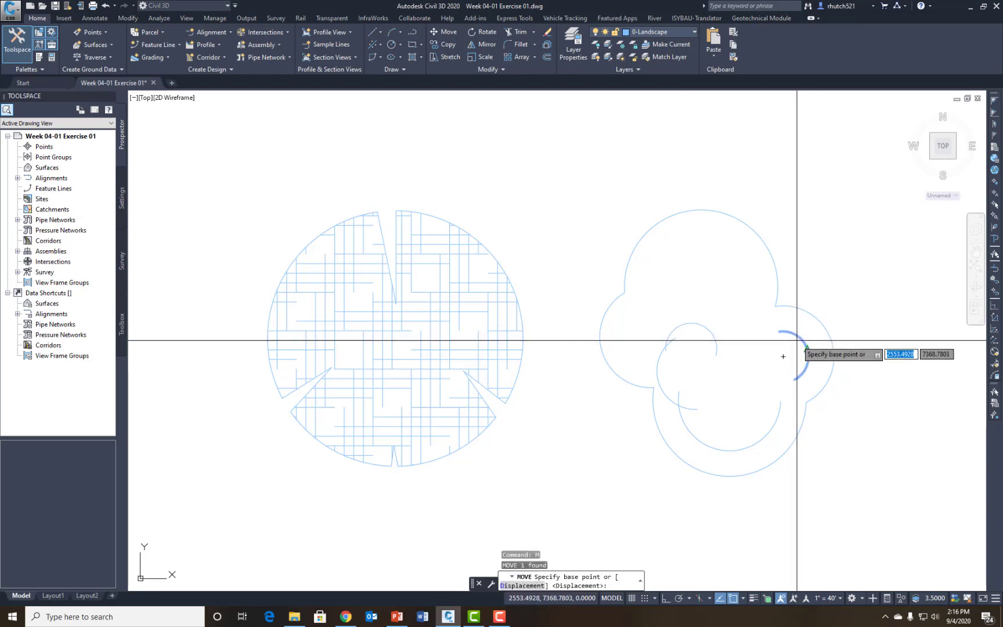
left_click(787, 355)
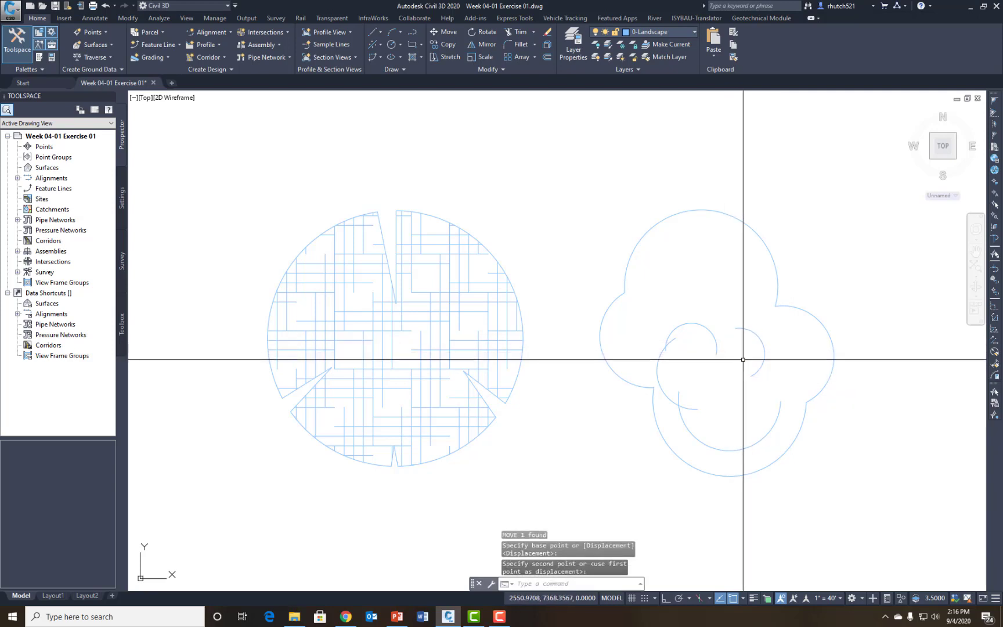
Stretch the inner bottom arc's right endpoint to the lower end of the inner right arc.
left_click(752, 377)
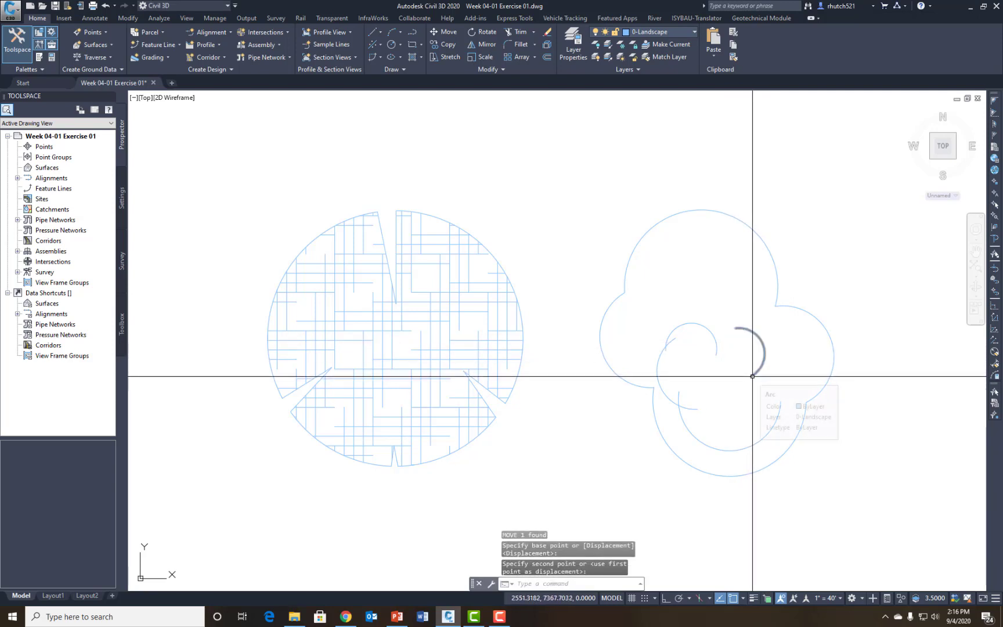
left_click(781, 401)
left_click(782, 401)
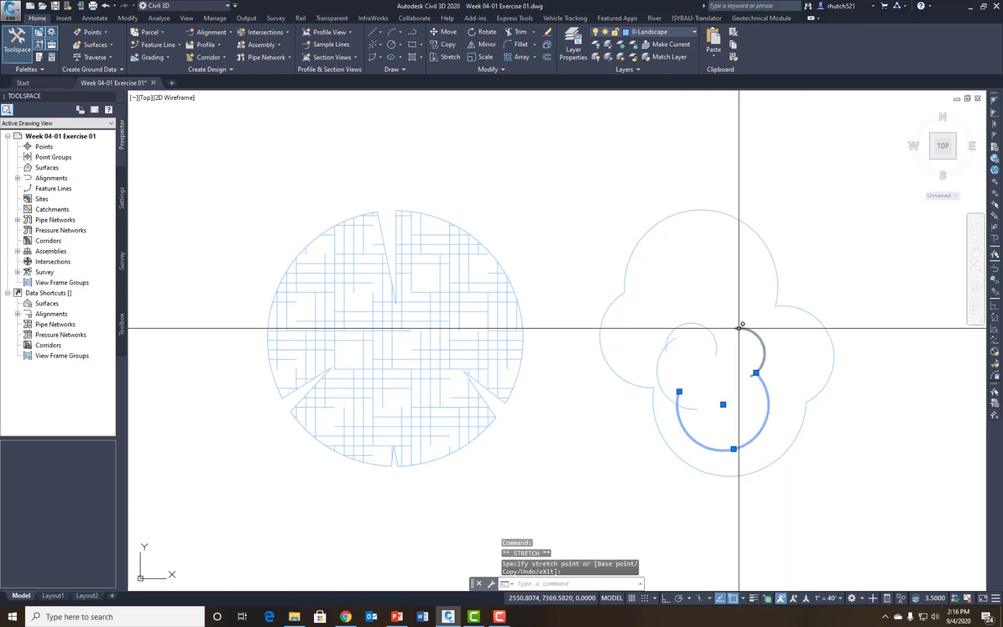
Stretch the inner right arc's upper endpoint onto the small top arc and clear the selection.
left_click(714, 338)
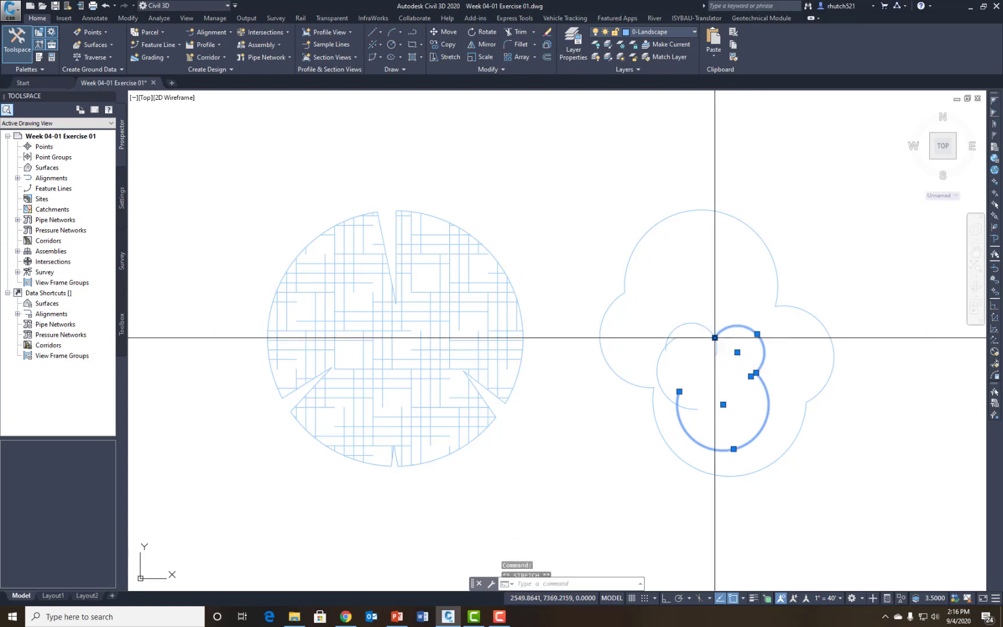
left_click(714, 337)
key("Escape")
key("Escape")
key("Escape")
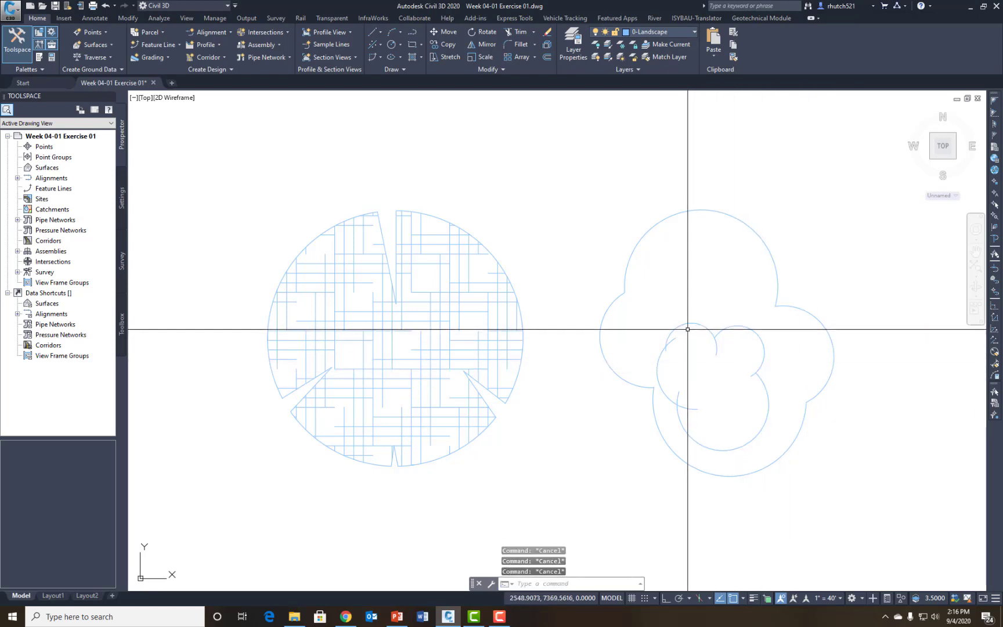
Trim the arc ends overlapping at the junctions of the inner outline, using all objects as cutting edges.
left_click(515, 34)
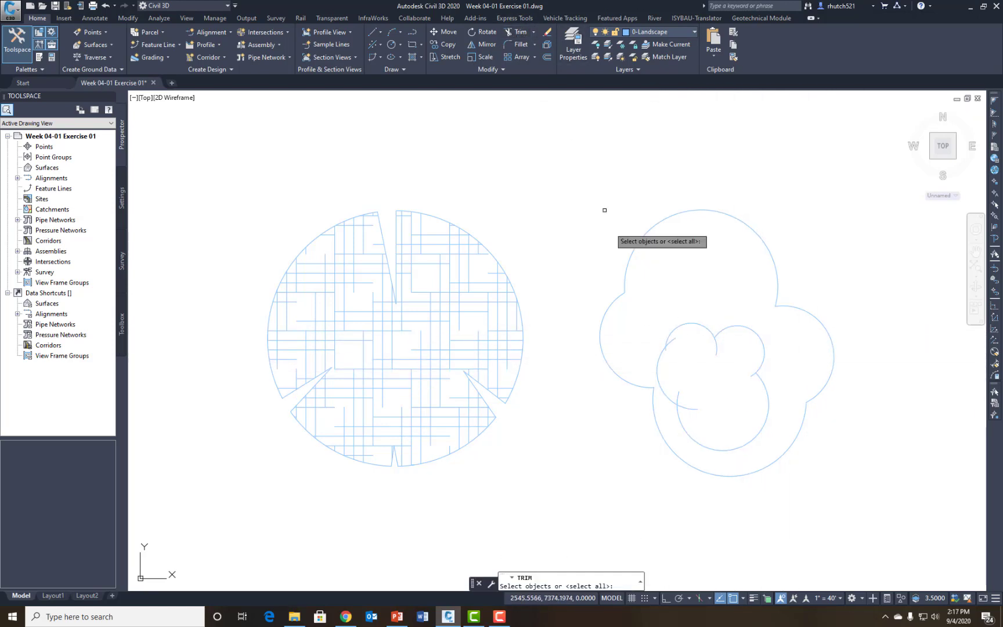
key("Return")
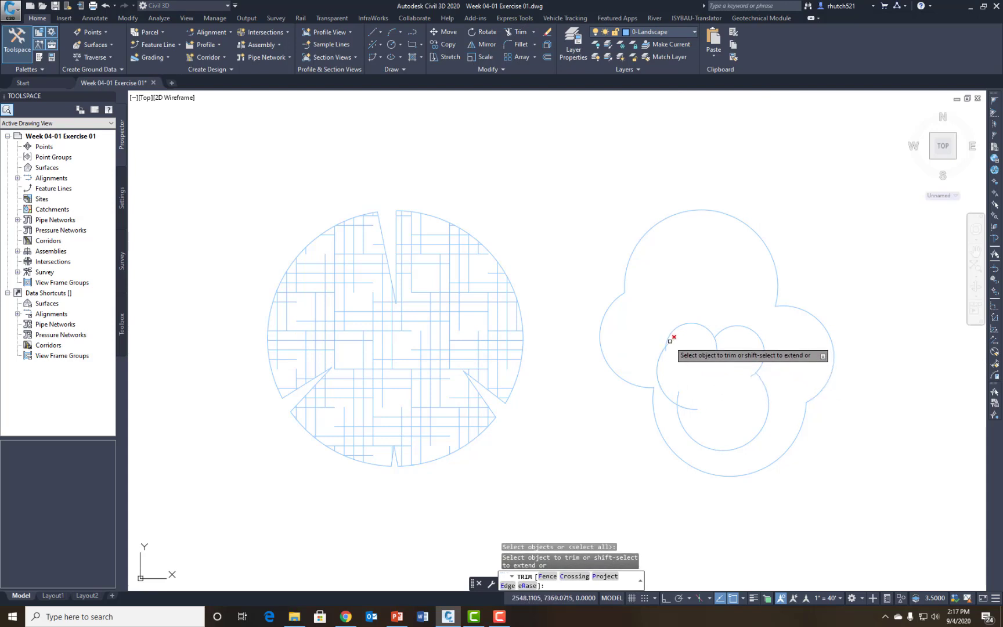
left_click(669, 345)
left_click(719, 349)
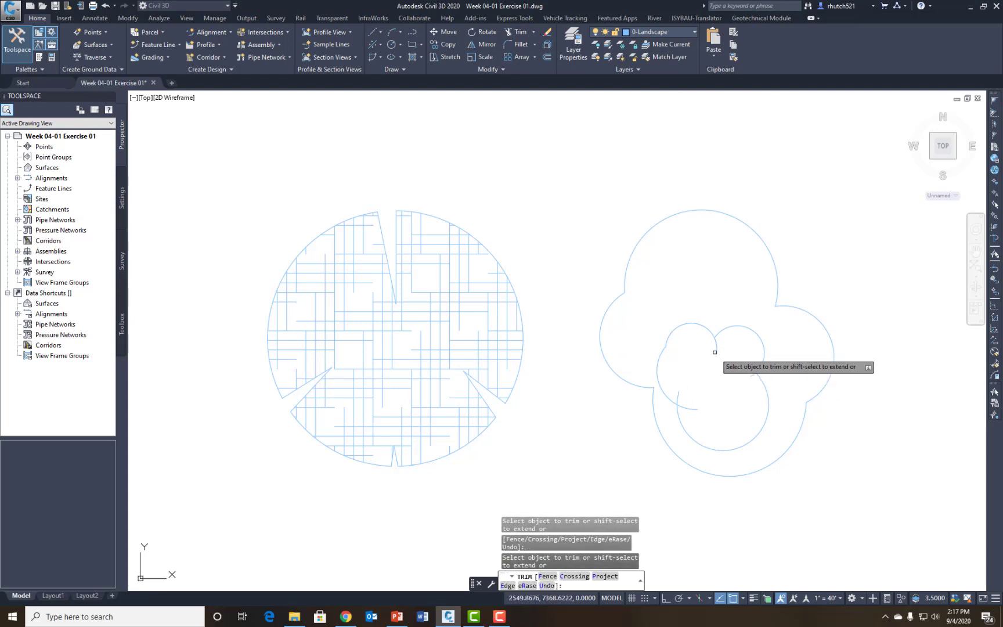
left_click(759, 370)
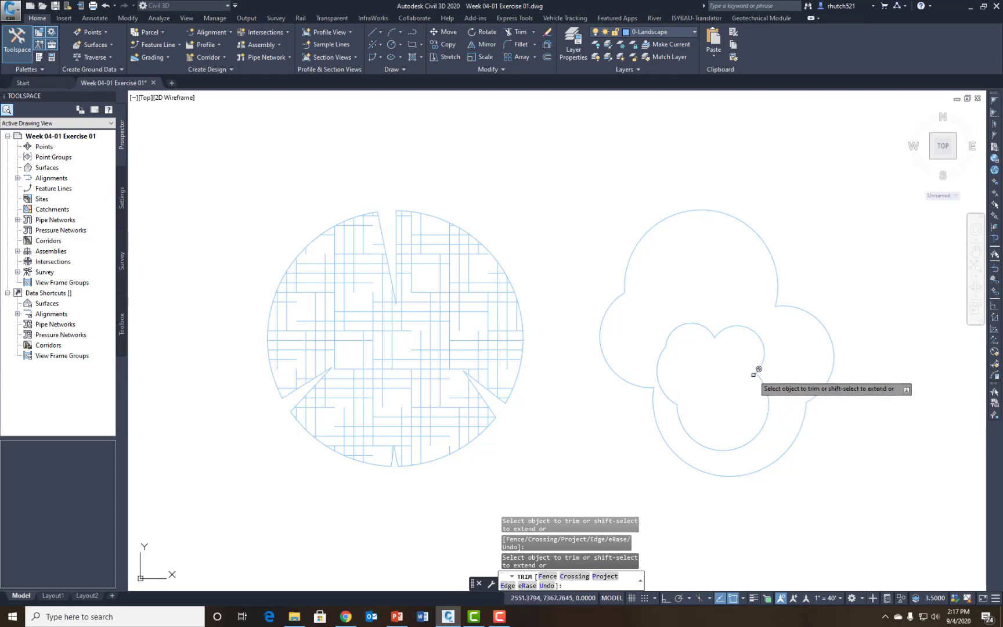
key("Return")
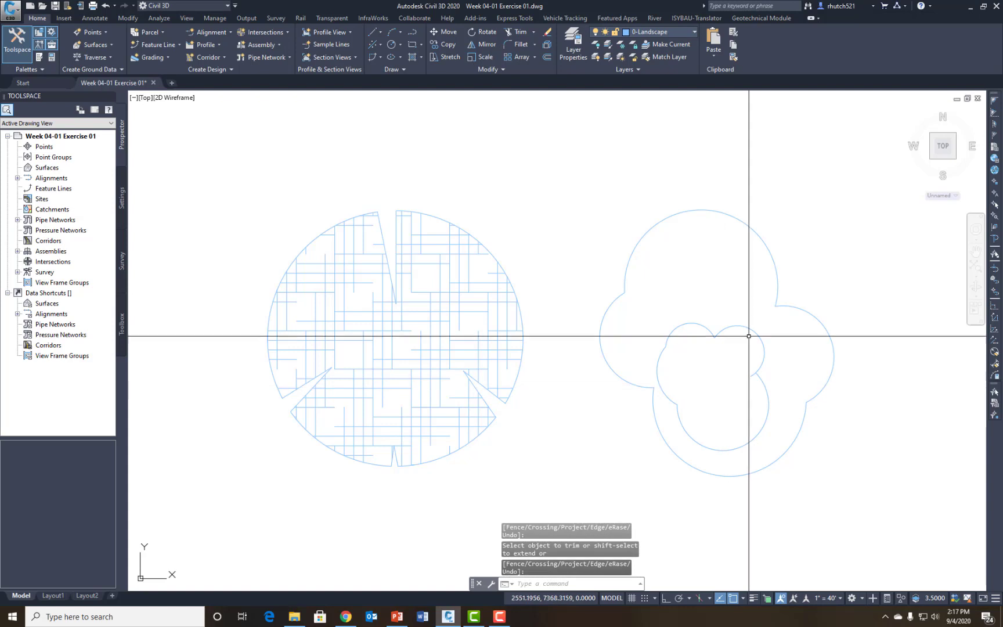
Close the corner between the inner right and bottom arcs with a fillet of radius 0.
left_click(518, 44)
type("r")
key("Return")
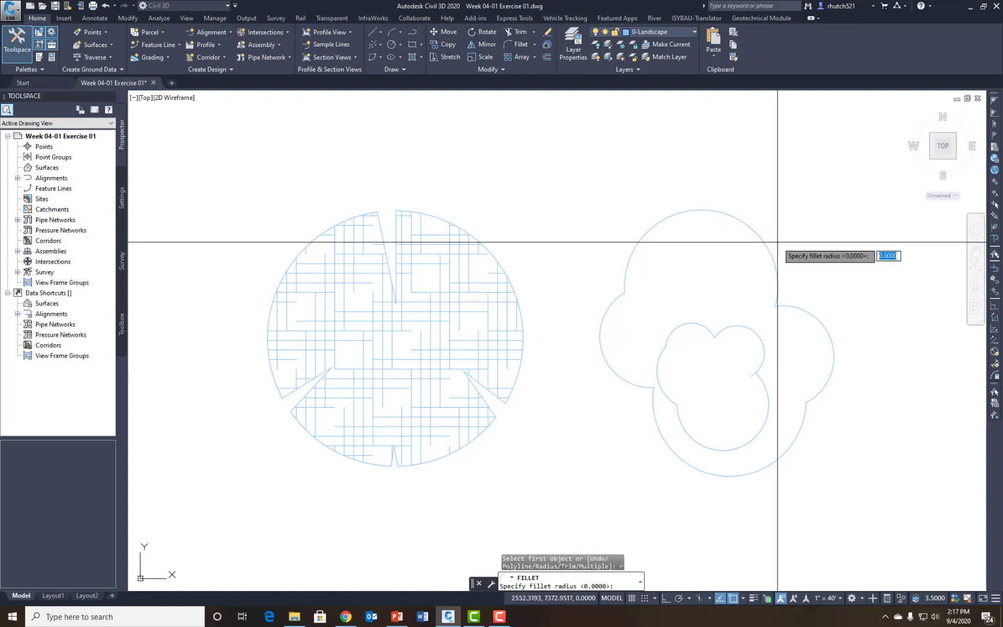
type("0")
key("Return")
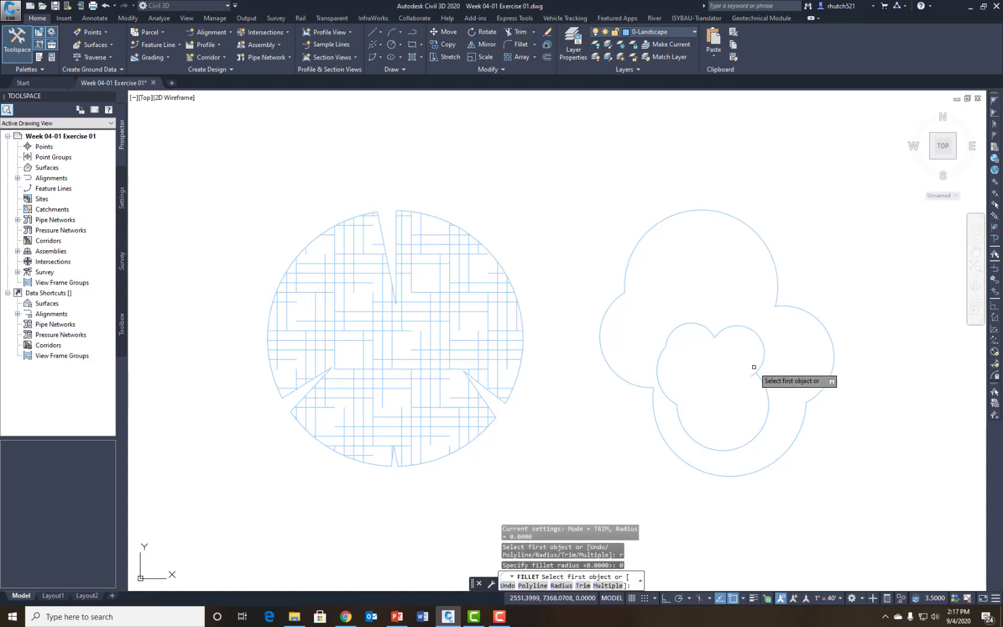
left_click(761, 375)
left_click(761, 377)
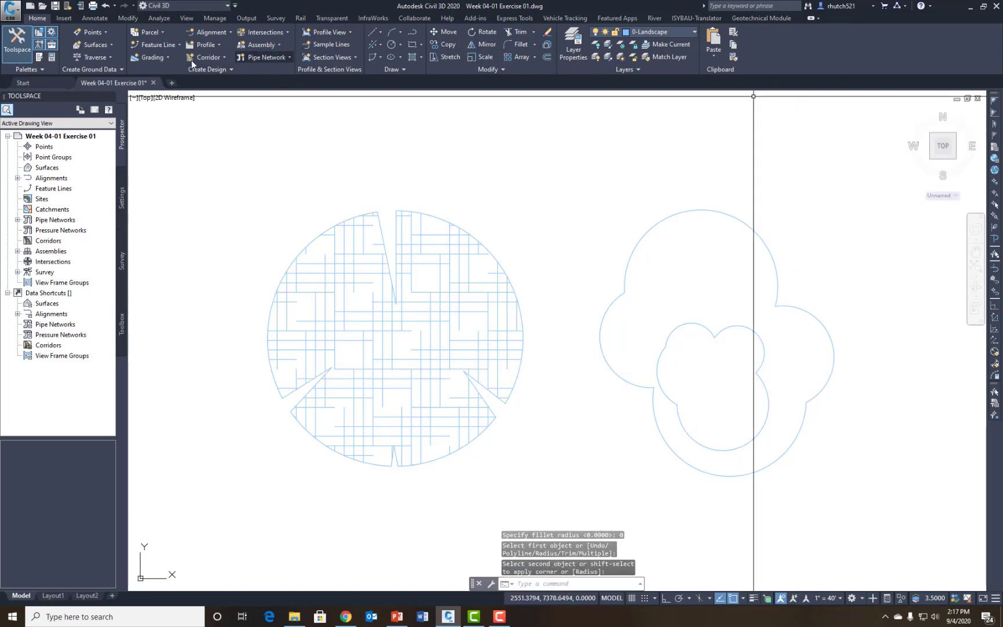
Hatch the area between the outer and inner outlines with the HOUND pattern at scale 6.
left_click(412, 58)
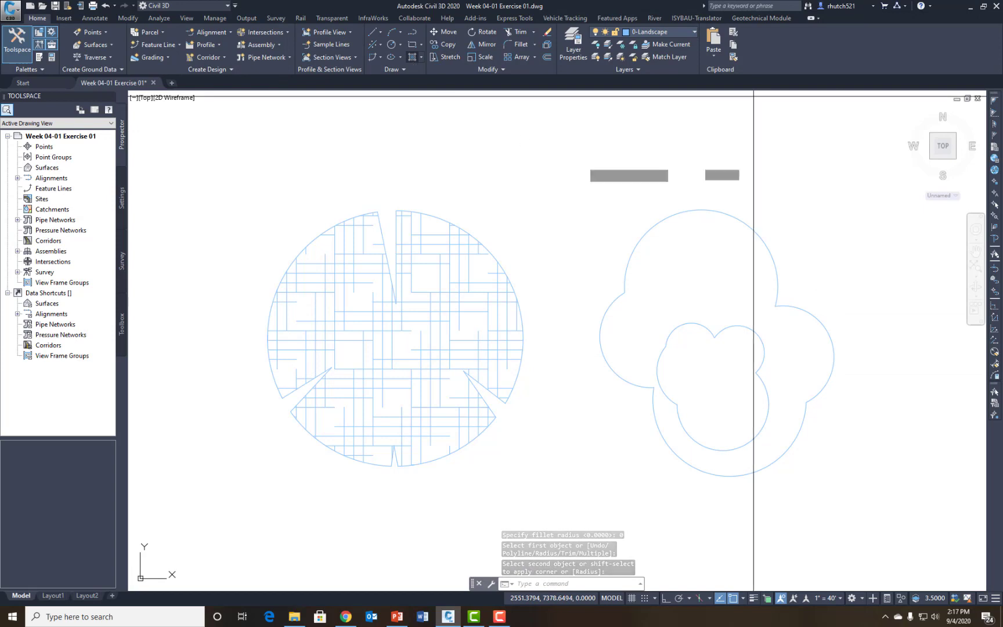
left_click(694, 299)
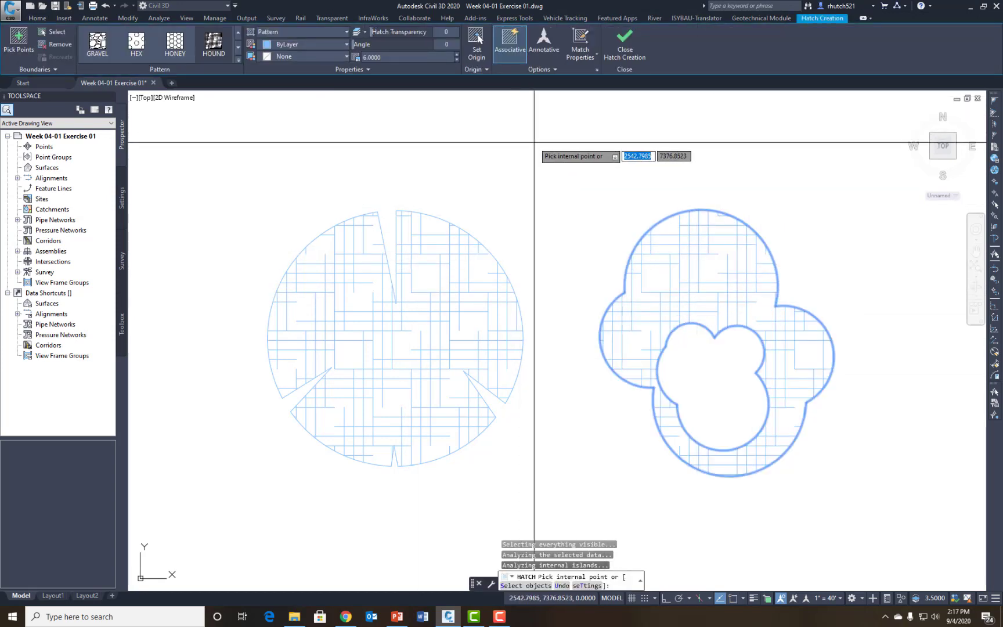
key("Return")
Hatch the inner outline with the HOUND pattern at scale 4, rotated so its lines run diagonally.
left_click(413, 57)
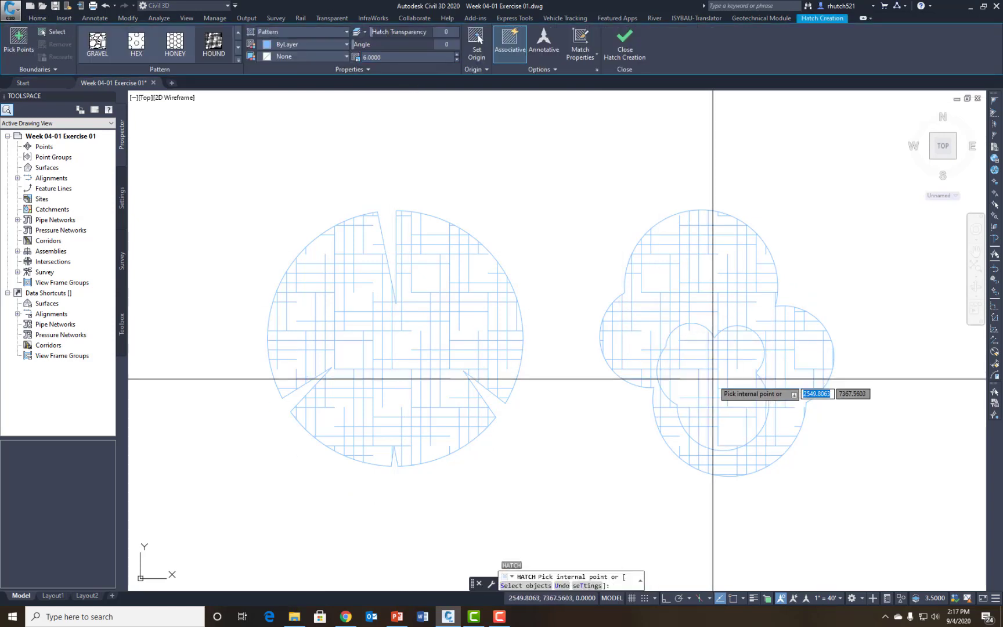
left_click(388, 57)
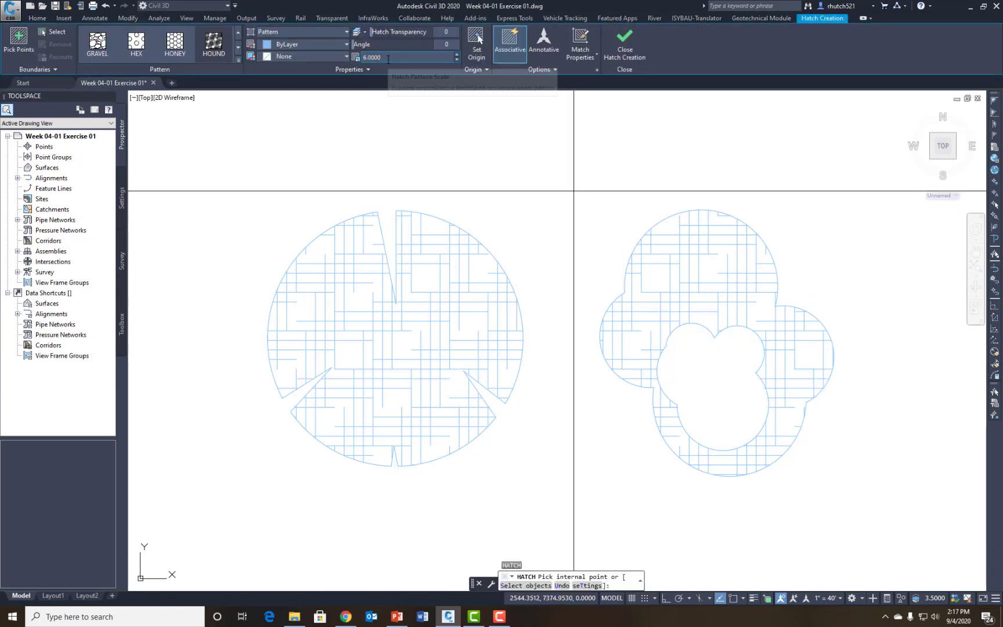
type("4")
key("Return")
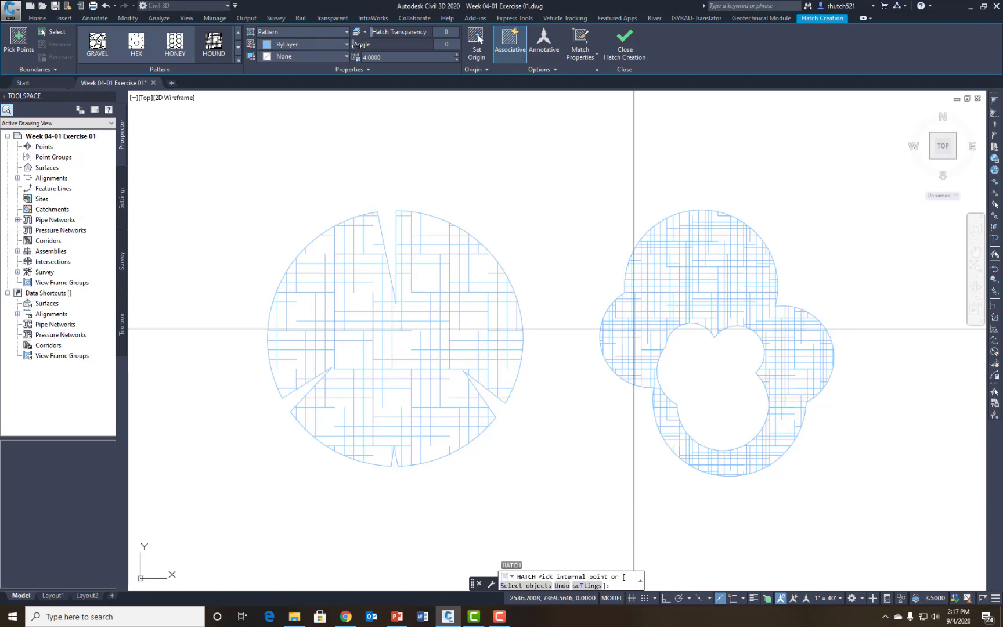
left_click(712, 363)
key("Return")
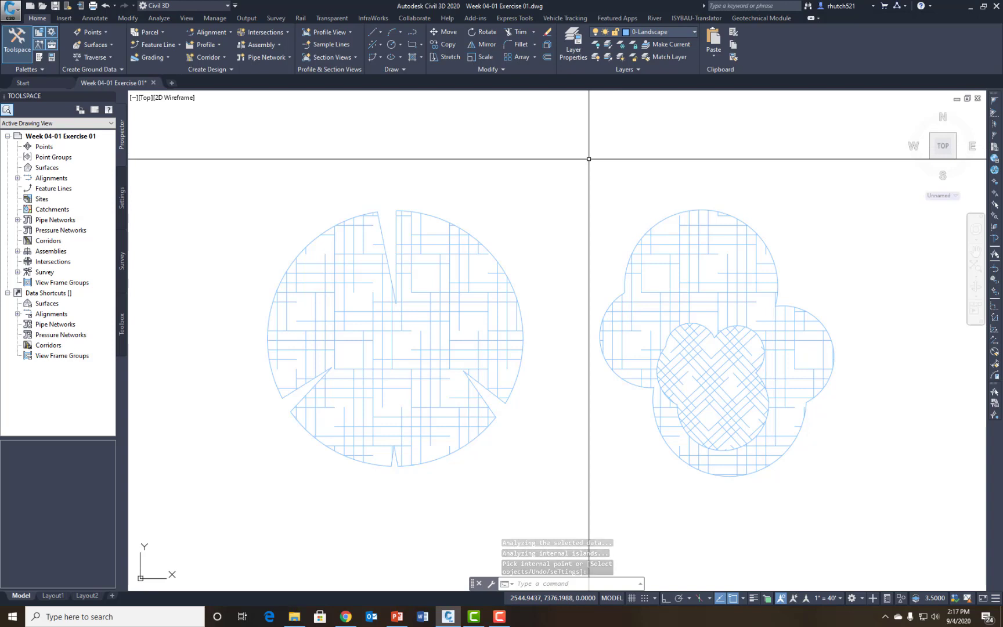
Start writing a block (WBLOCK) from objects and select the whole four-lobed symbol with its outlines and both hatches.
type("WBLo")
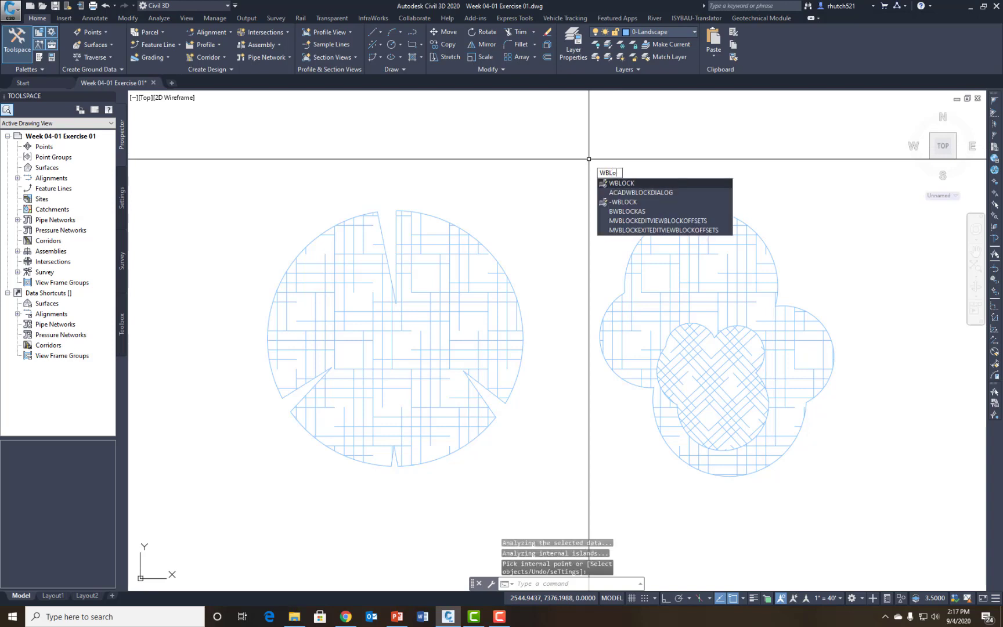
type("CI")
key("BackSpace")
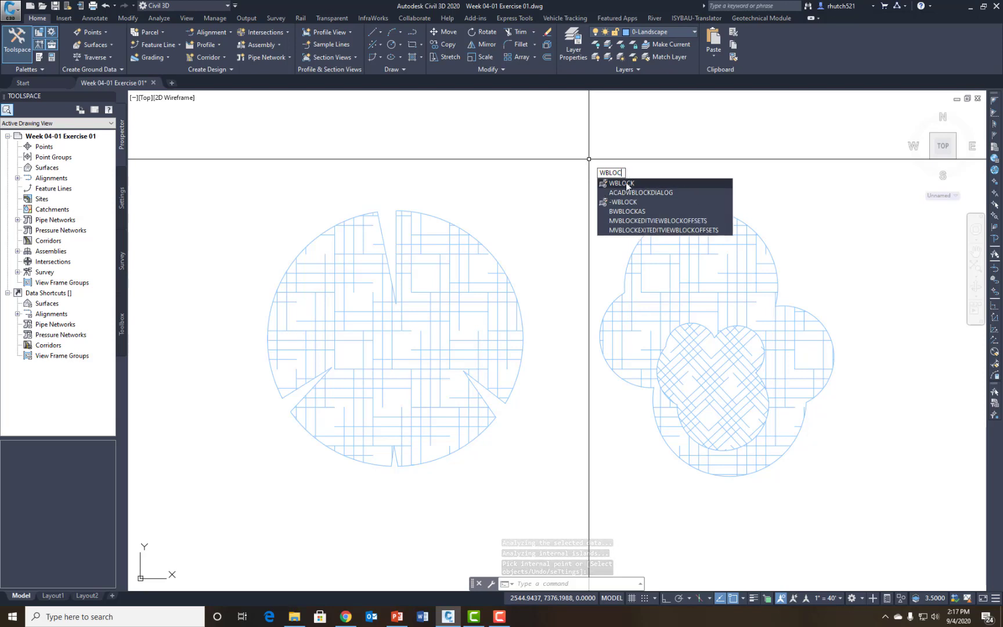
key("Return")
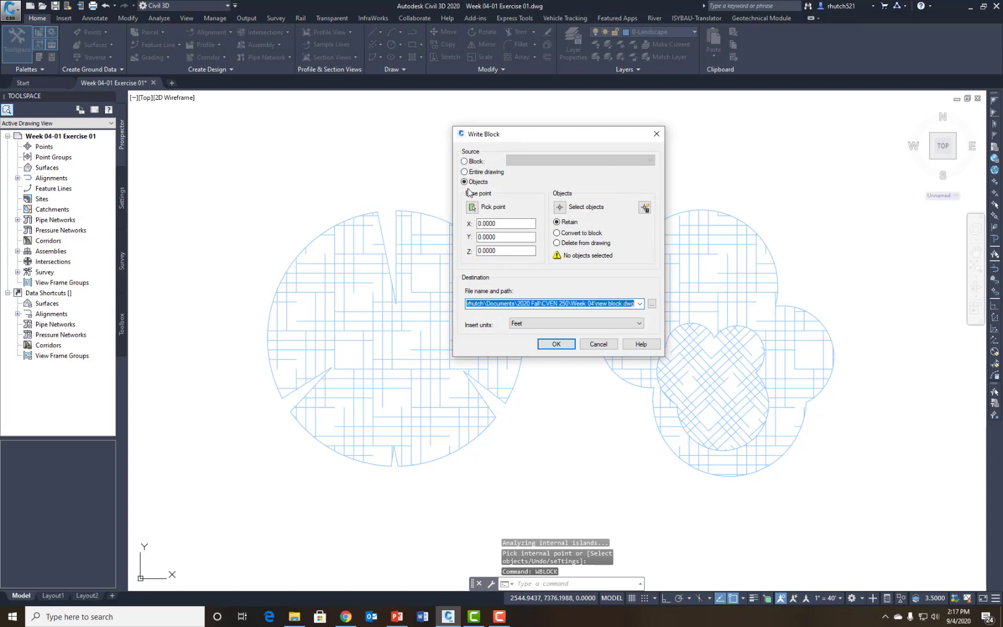
left_click(561, 207)
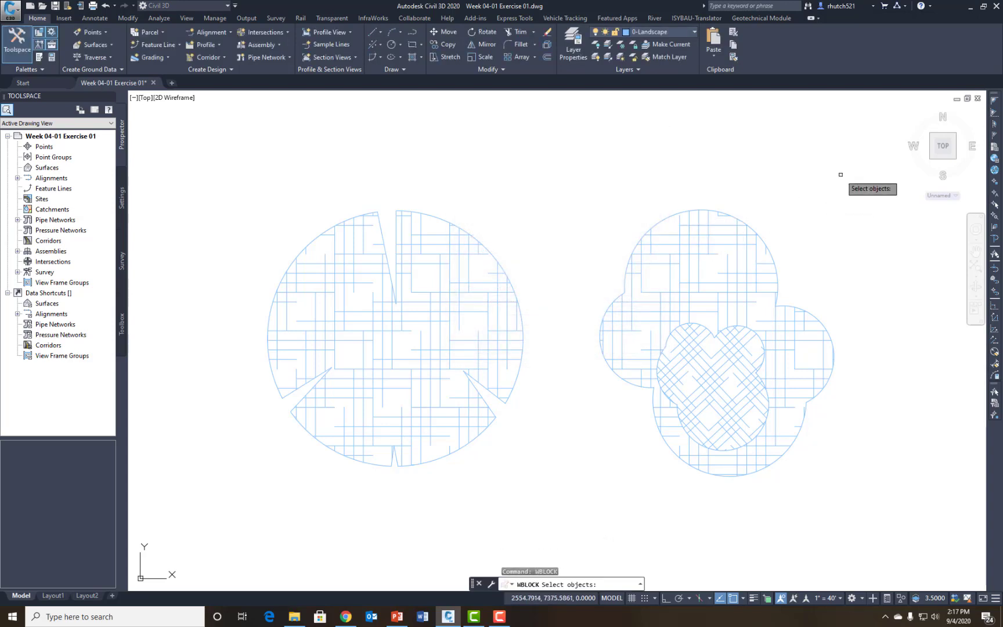
left_click(583, 138)
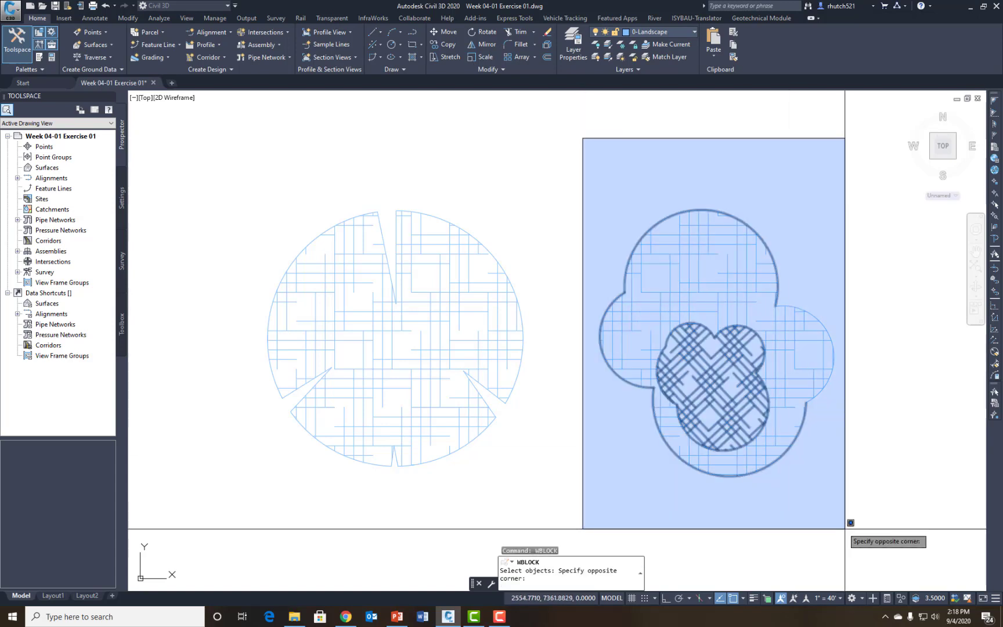
left_click(876, 518)
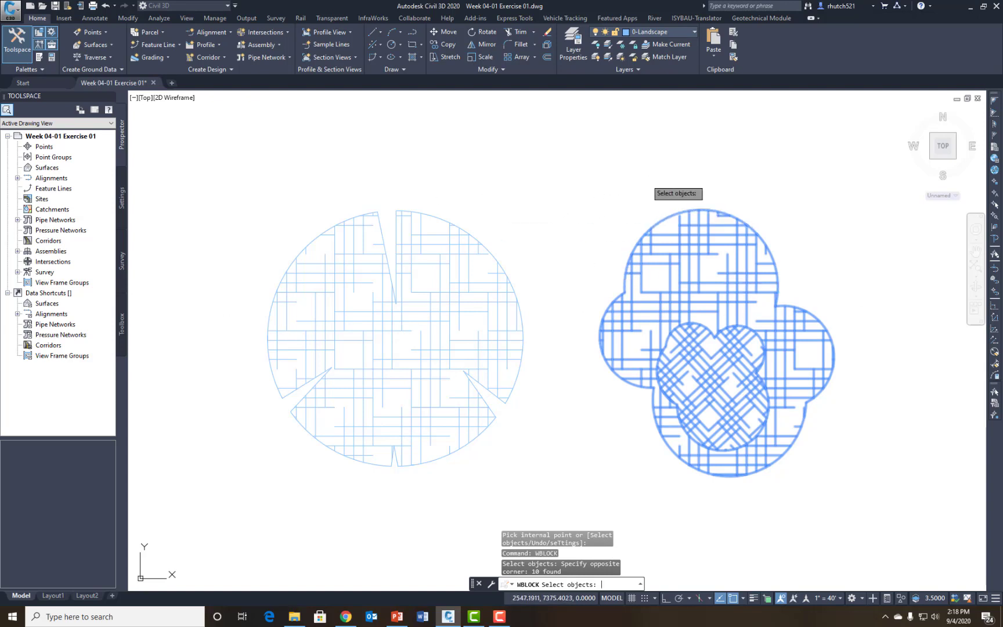
key("Return")
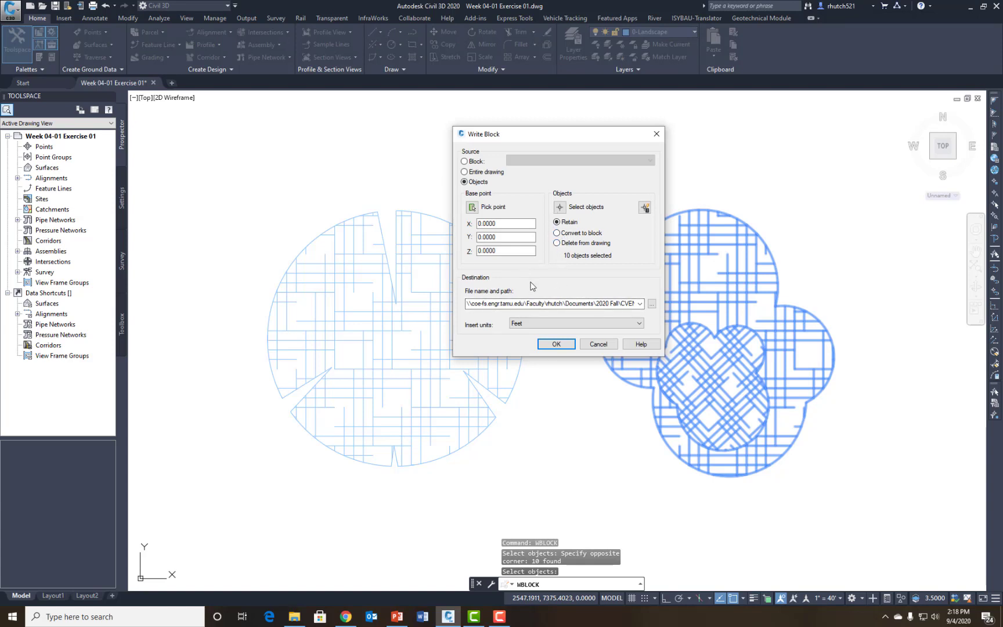
Set the block's destination to a file named Week 04-01 Tree Canopy in the Week 04 folder.
left_click(651, 304)
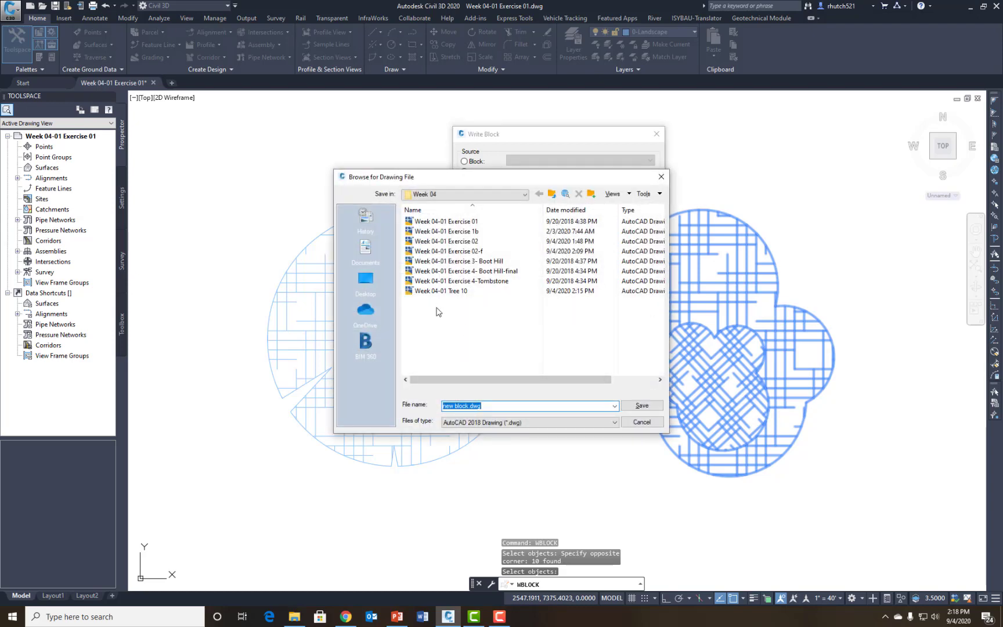
left_click(447, 291)
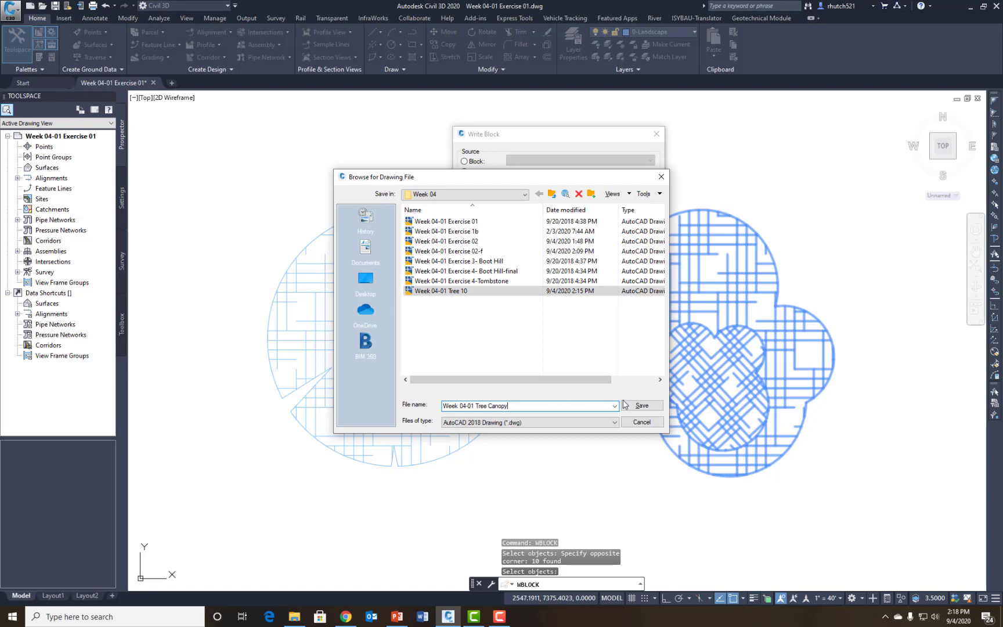
left_click(639, 407)
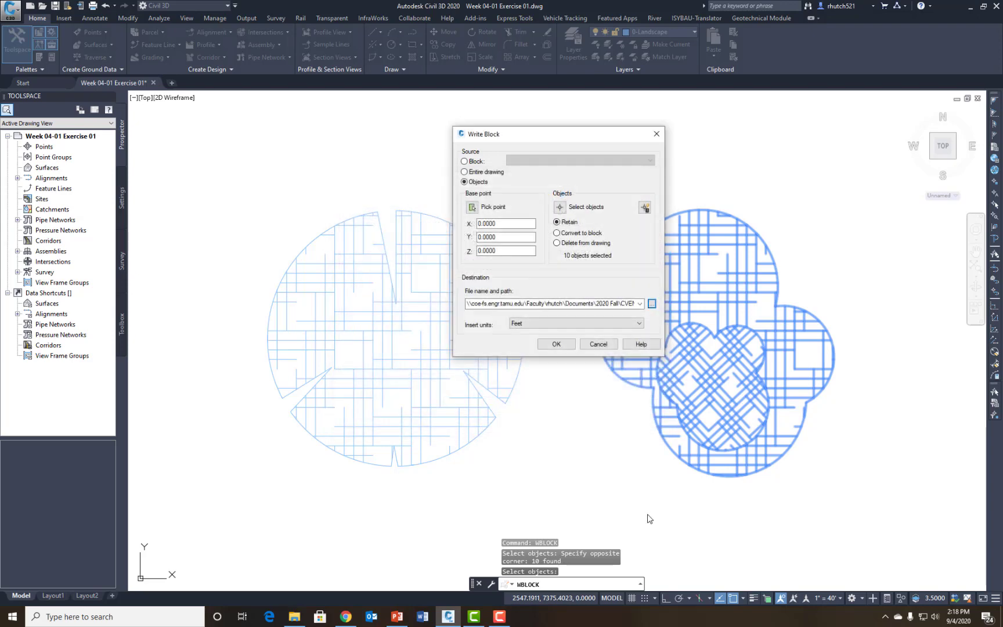
Use the upper notch of the inner outline as the base point and write the block without AutoCAD Map information.
left_click(471, 208)
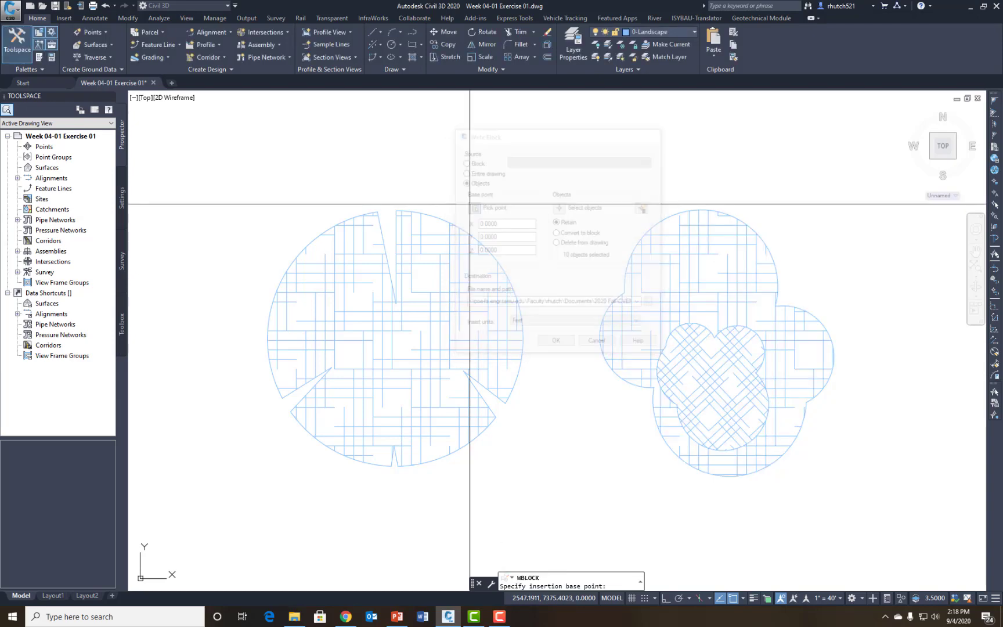
left_click(715, 338)
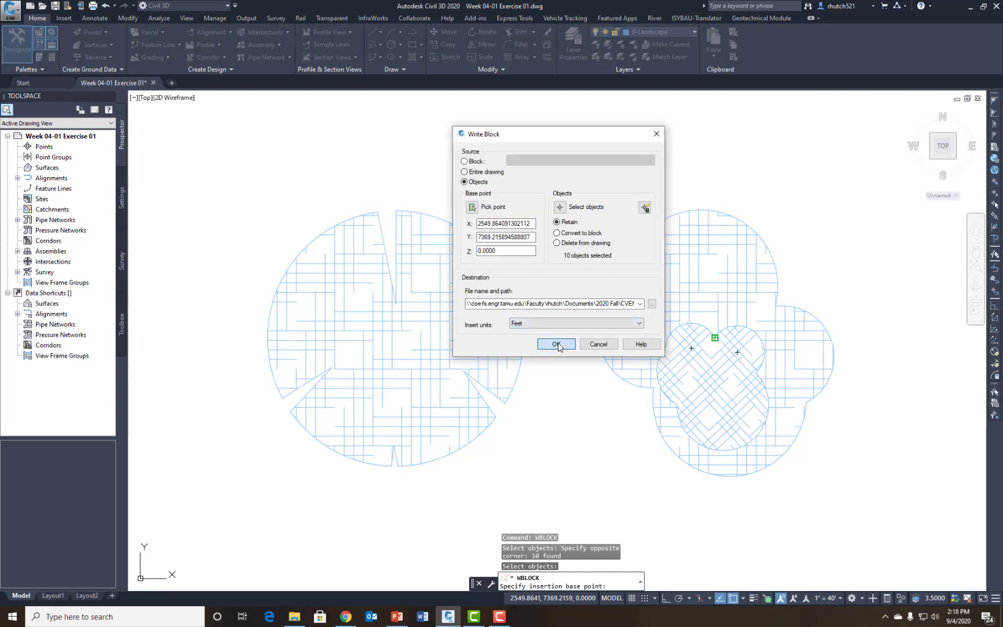
left_click(557, 344)
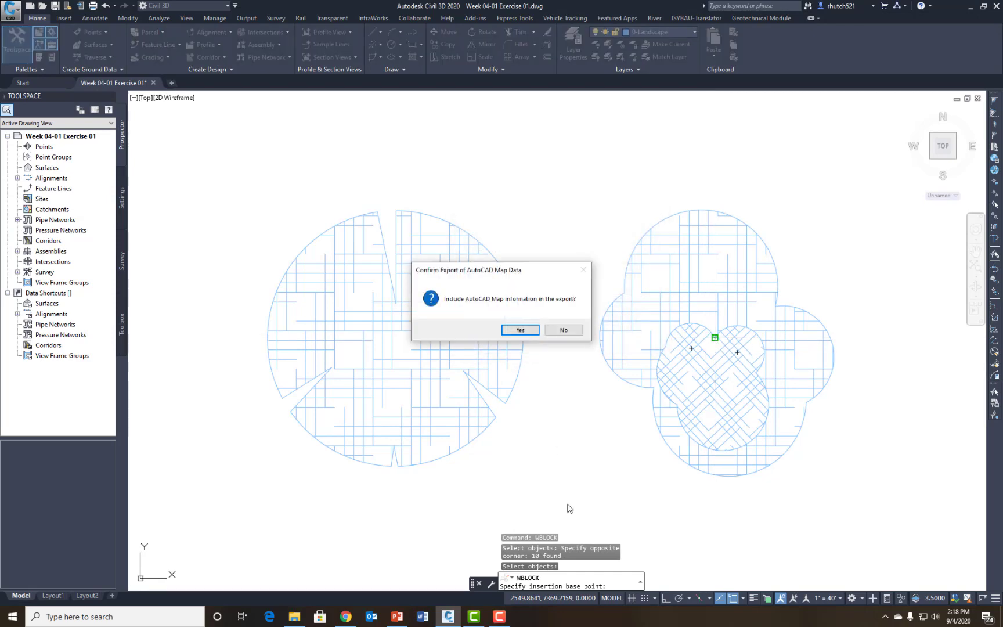
left_click(555, 330)
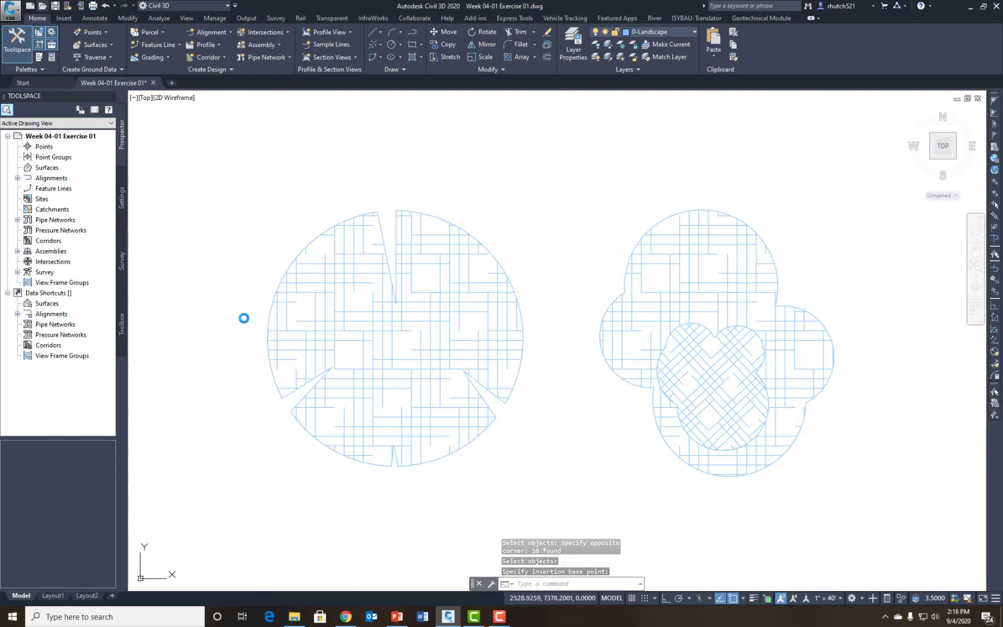
Open the drawing Week 04-01 Exercise 1b from the Week 04 folder.
left_click(466, 232)
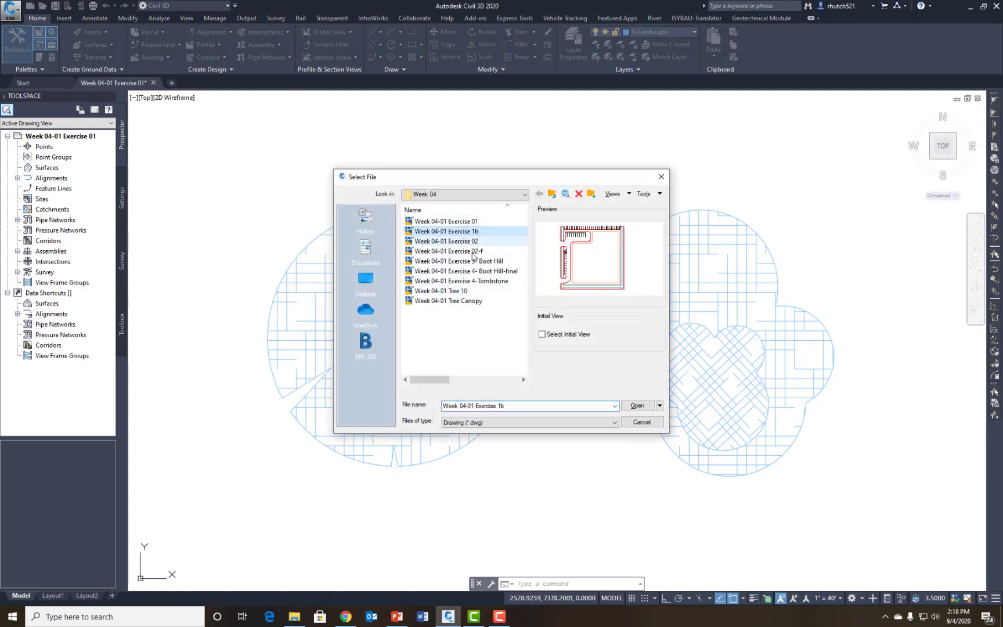
left_click(639, 405)
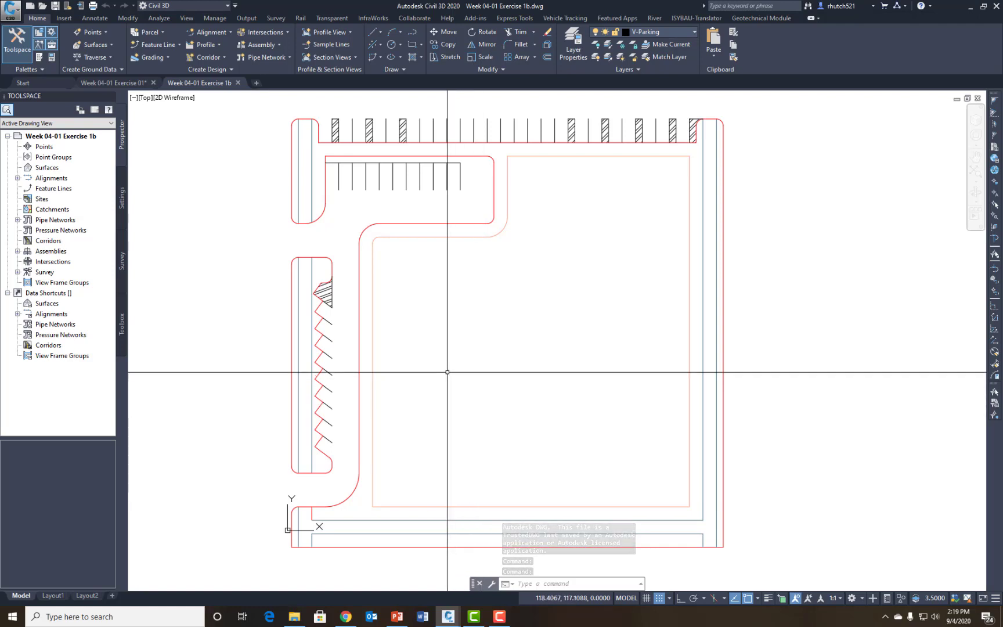
Insert the Week 04-01 Tree 10 drawing as a block inside the lower-left corner of the orange outline.
type("NSERT")
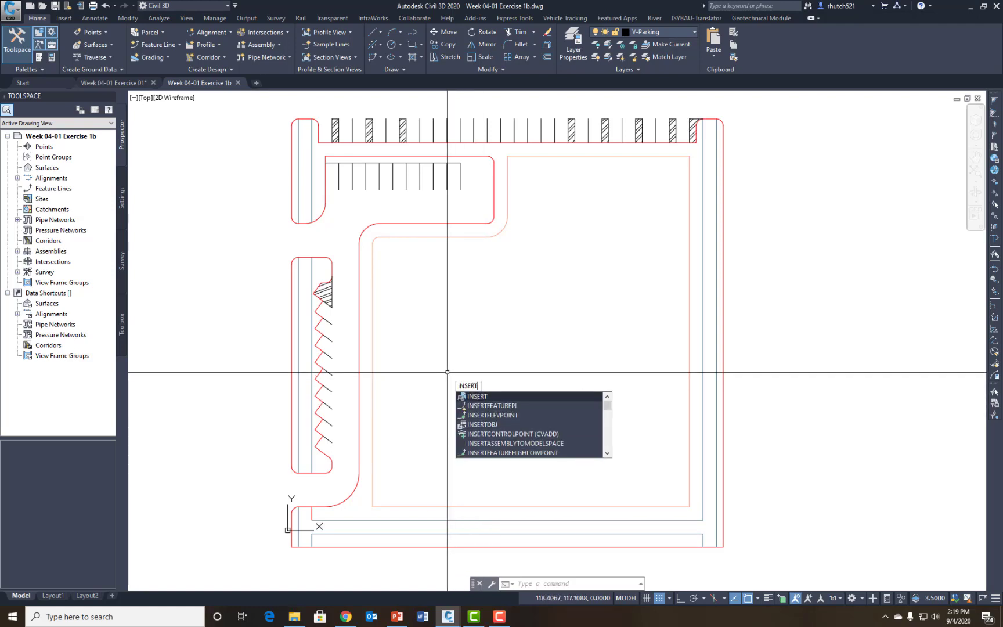
key("Return")
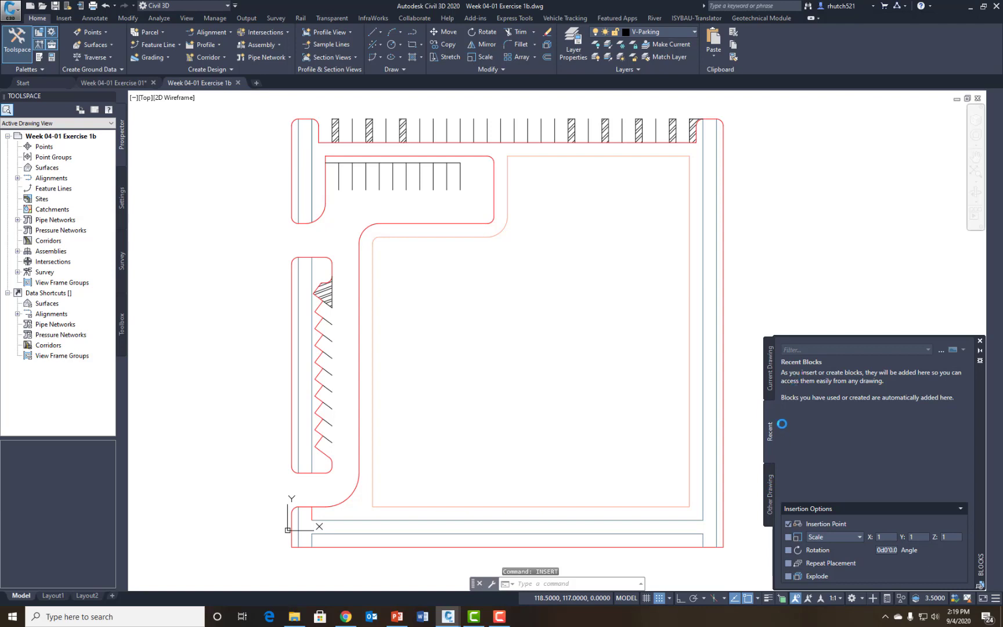
left_click(941, 350)
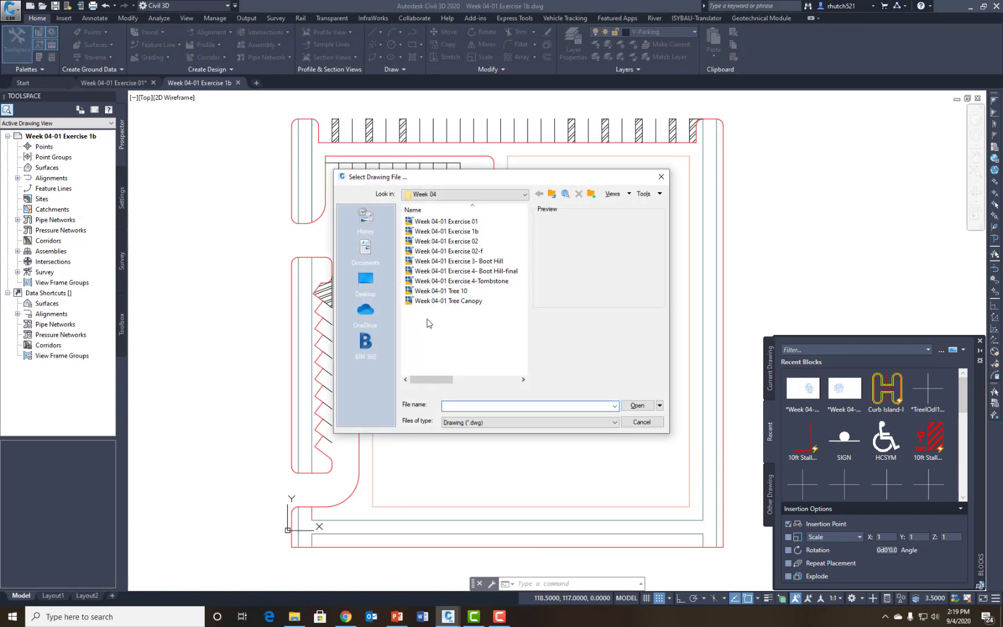
left_click(459, 291)
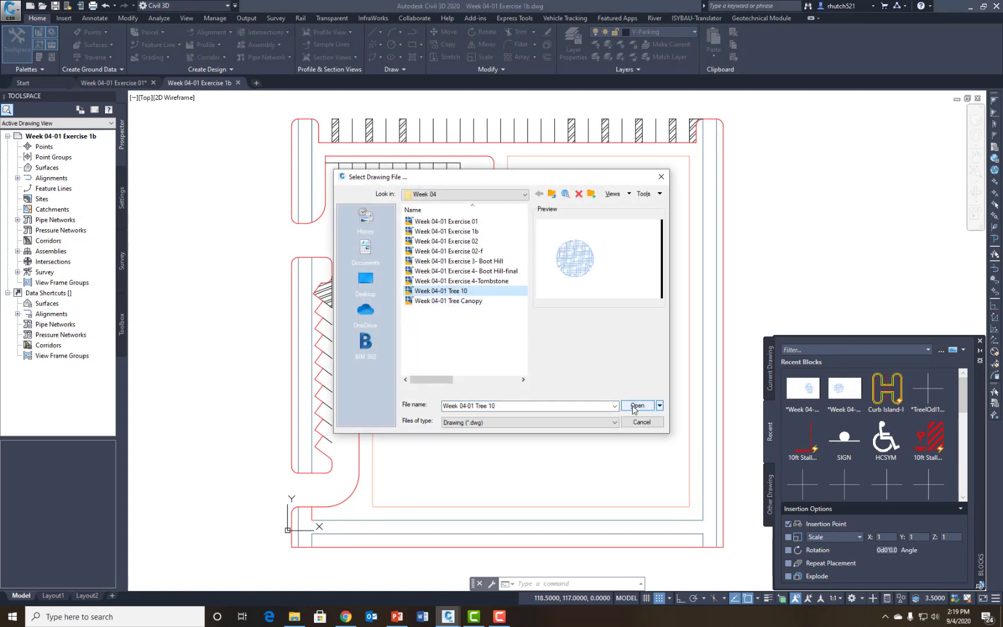
left_click(636, 406)
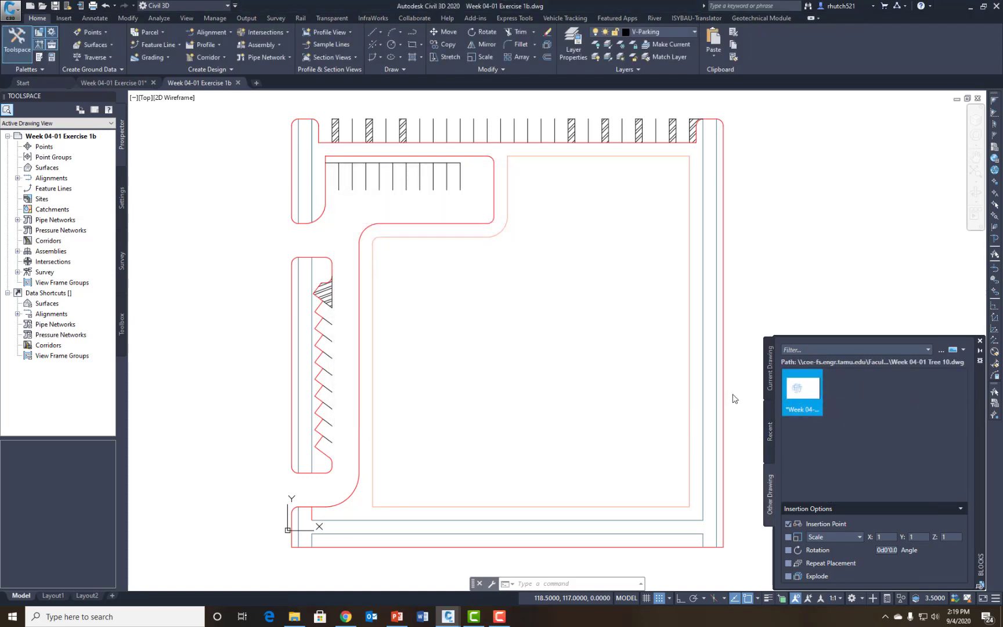
left_click(799, 396)
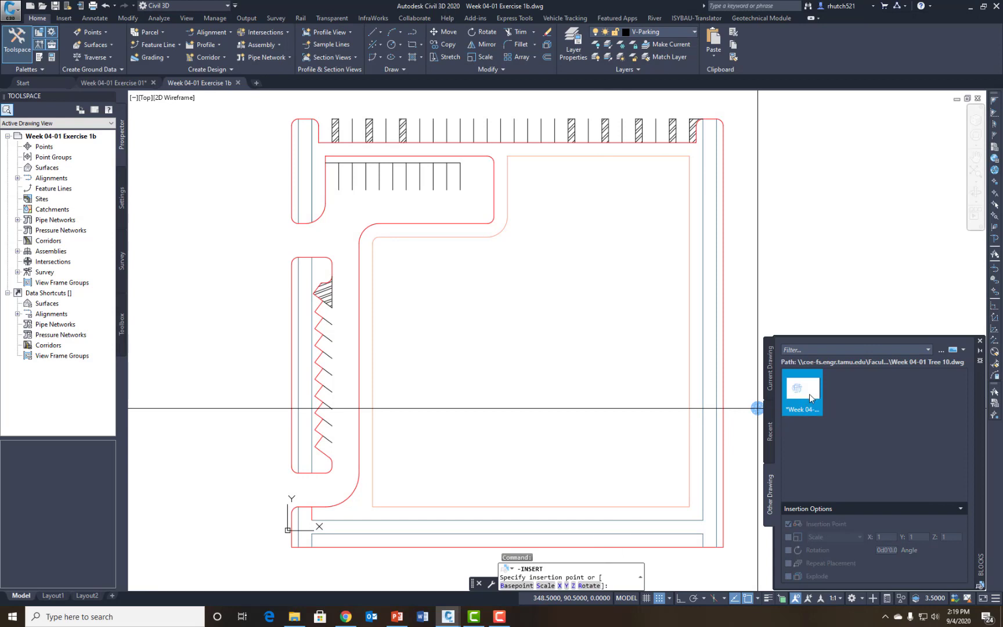
left_click(391, 491)
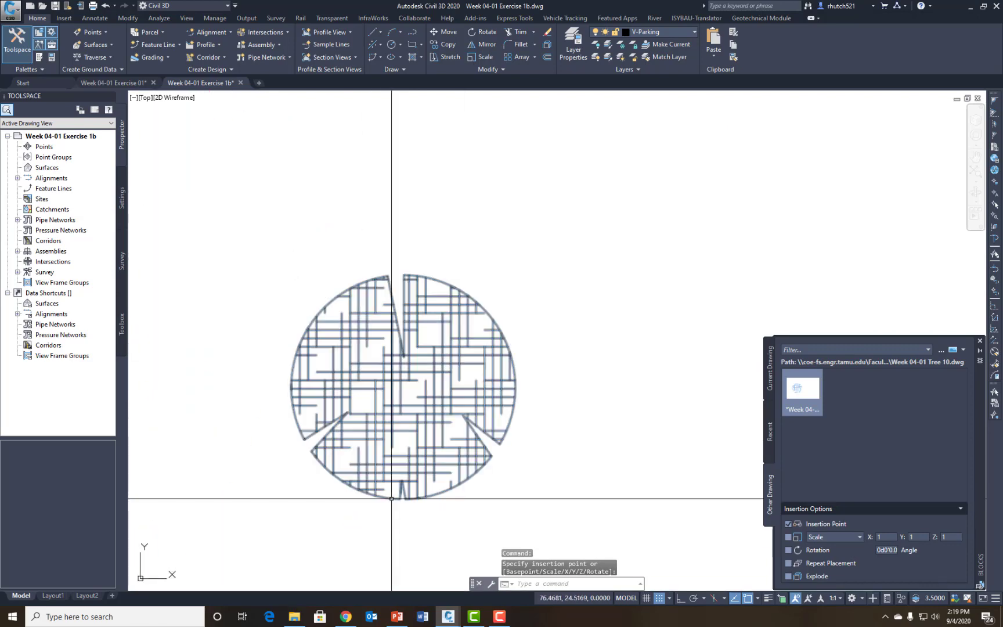
Move the inserted tree block by its grip closer to the left edge of the orange outline, near the lower corner.
left_click(393, 498)
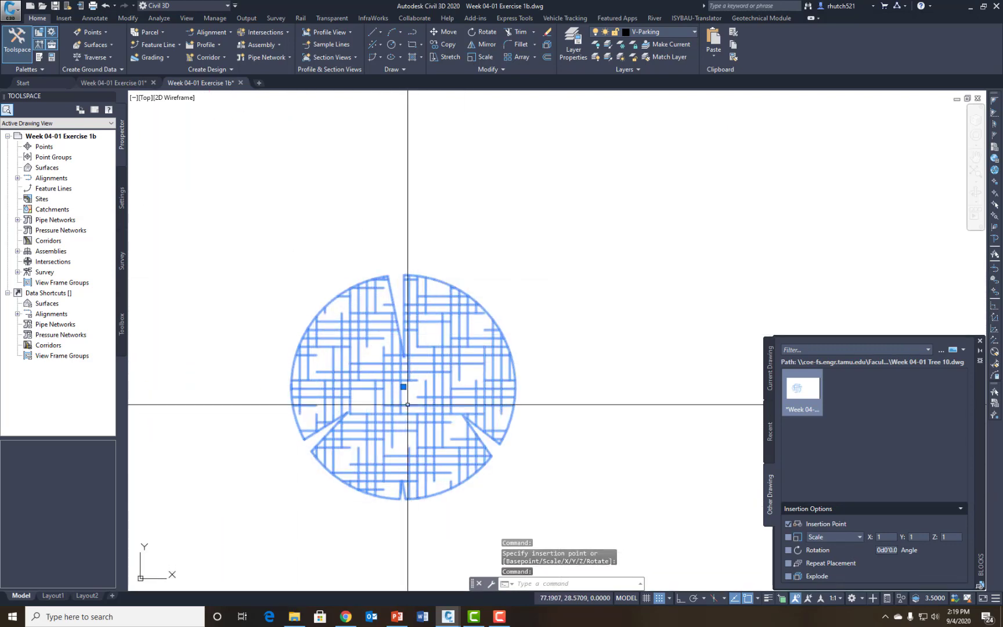
scroll(407, 406, "down", 2)
scroll(406, 395, "up", 3)
left_click(381, 344)
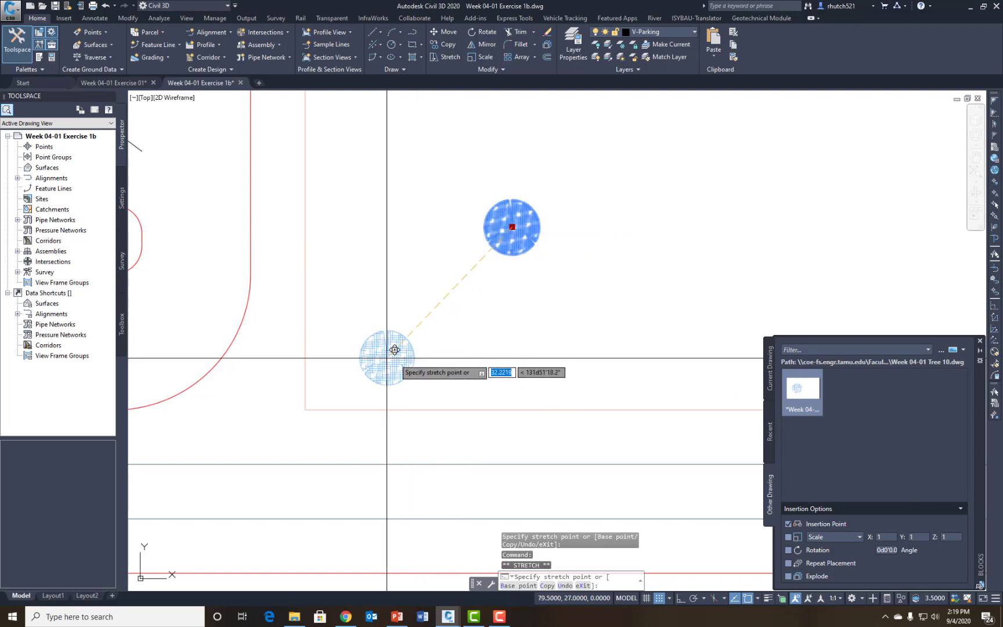
left_click(356, 357)
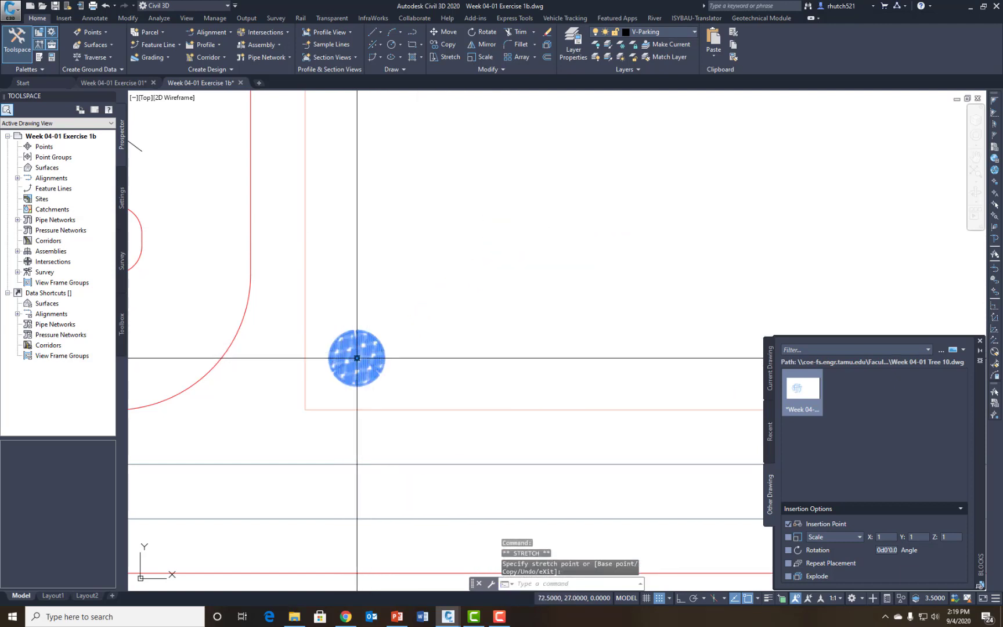
Grip-copy the tree with ortho on, placing nine copies in a vertical row along the left edge of the orange outline.
left_click(357, 358)
right_click(414, 314)
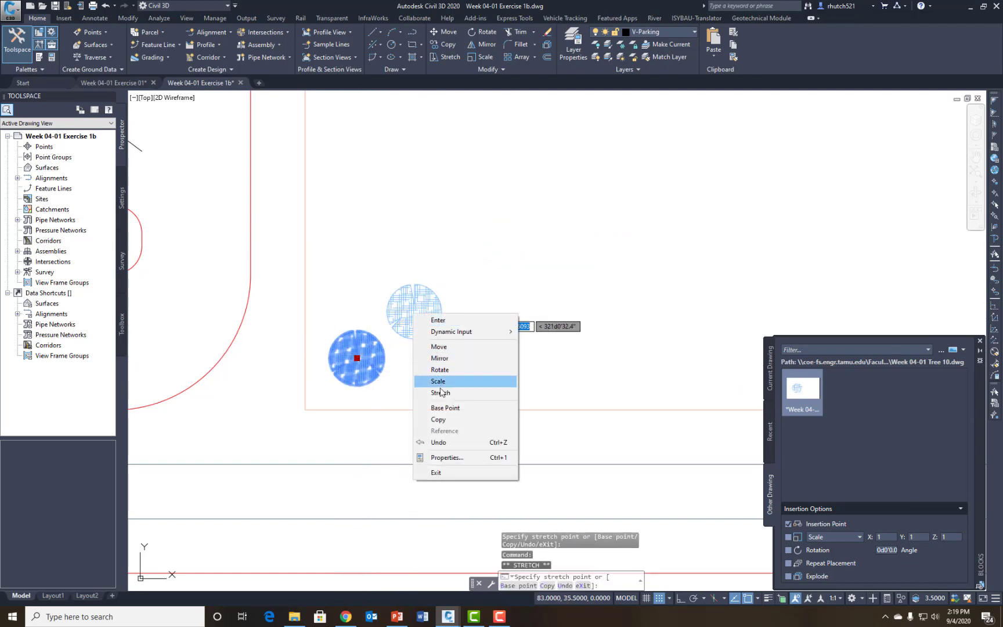
left_click(441, 422)
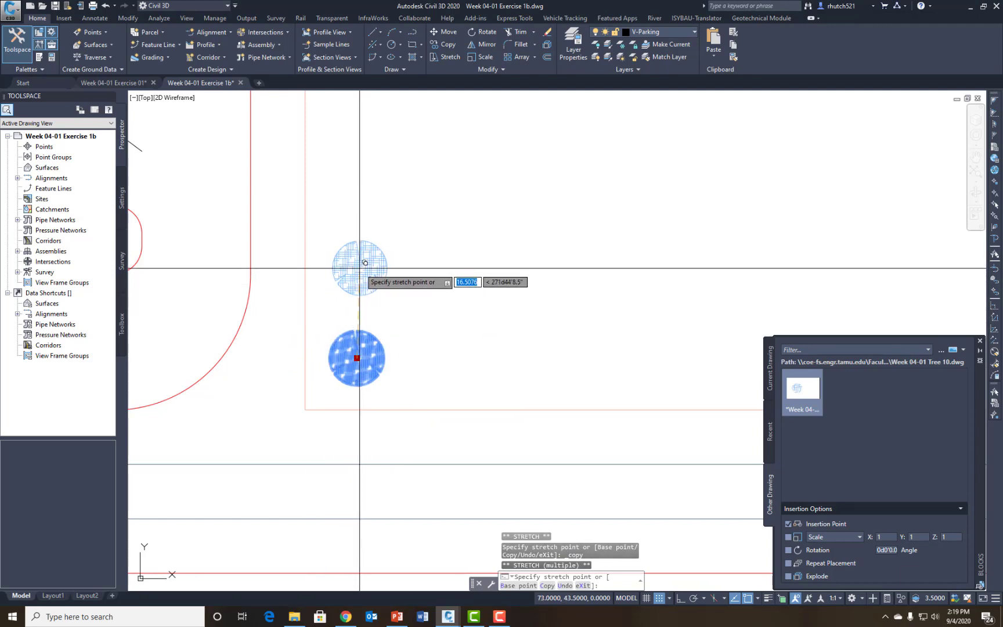
key("F8")
left_click(358, 279)
left_click(363, 188)
middle_click_drag(358, 113, 359, 266)
left_click(353, 252)
middle_click_drag(352, 171, 358, 251)
left_click(361, 247)
middle_click_drag(384, 179, 404, 348)
left_click(397, 323)
left_click(396, 187)
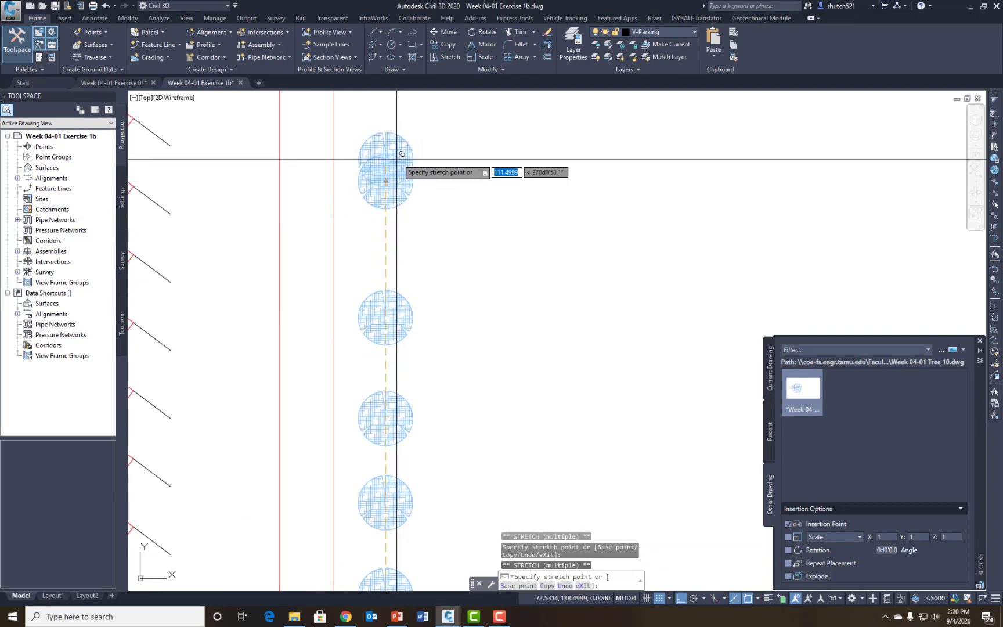
middle_click_drag(410, 189, 432, 398)
left_click(411, 281)
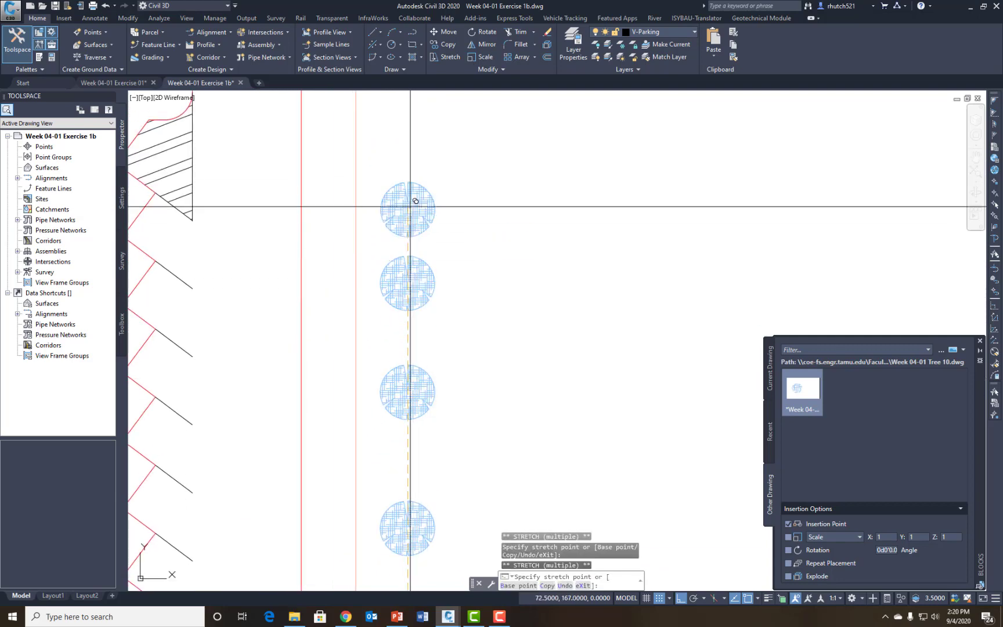
scroll(410, 154, "down", 3)
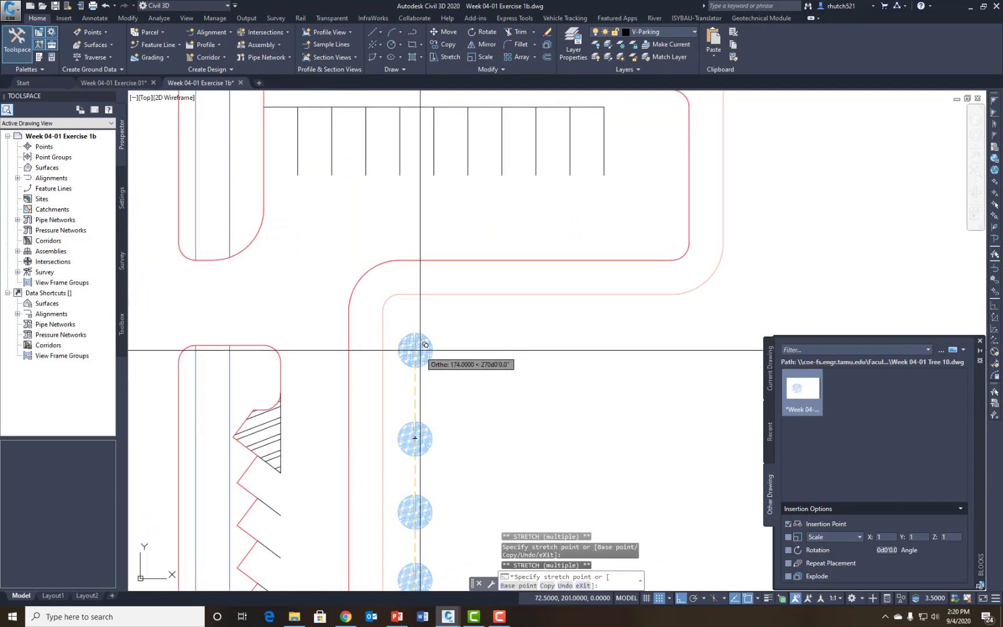
scroll(410, 336, "down", 5)
key("Escape")
key("Escape")
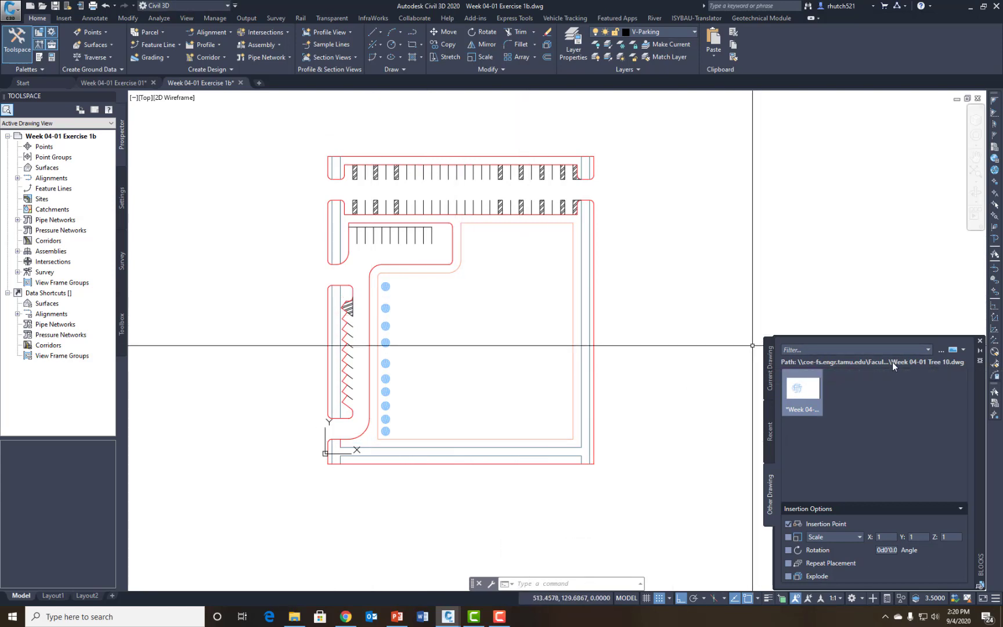
Load the drawing Week 04-01 Tree Canopy from the Week 04 folder as the source for block insertion.
left_click(982, 342)
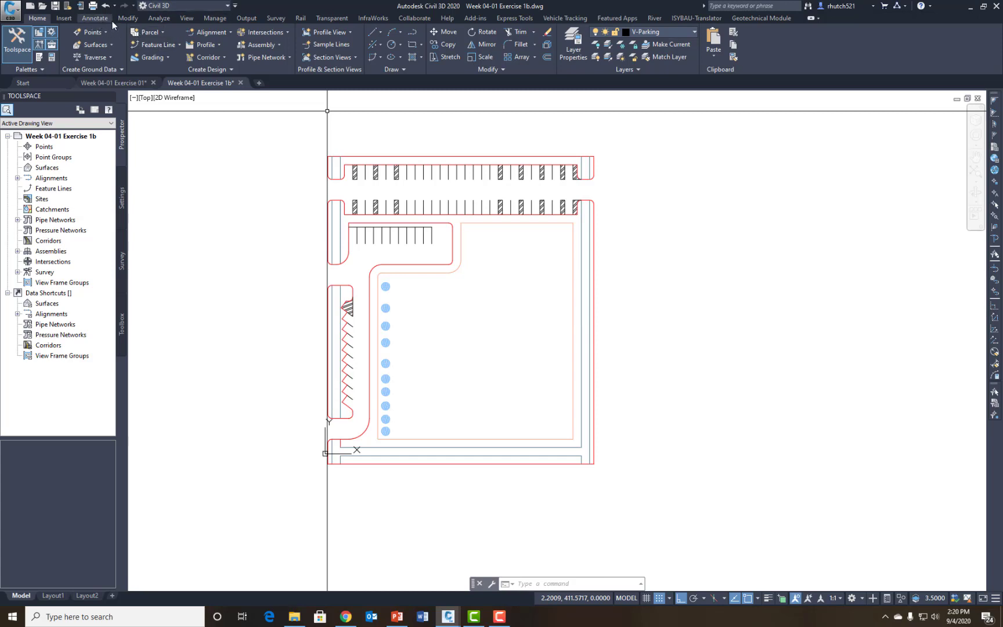
left_click(64, 18)
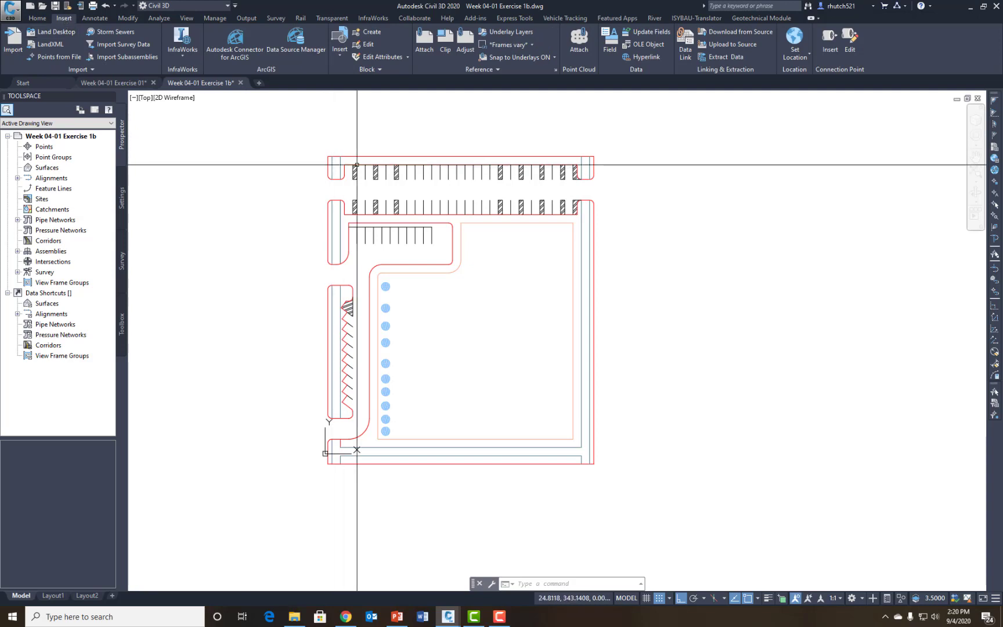
left_click(335, 42)
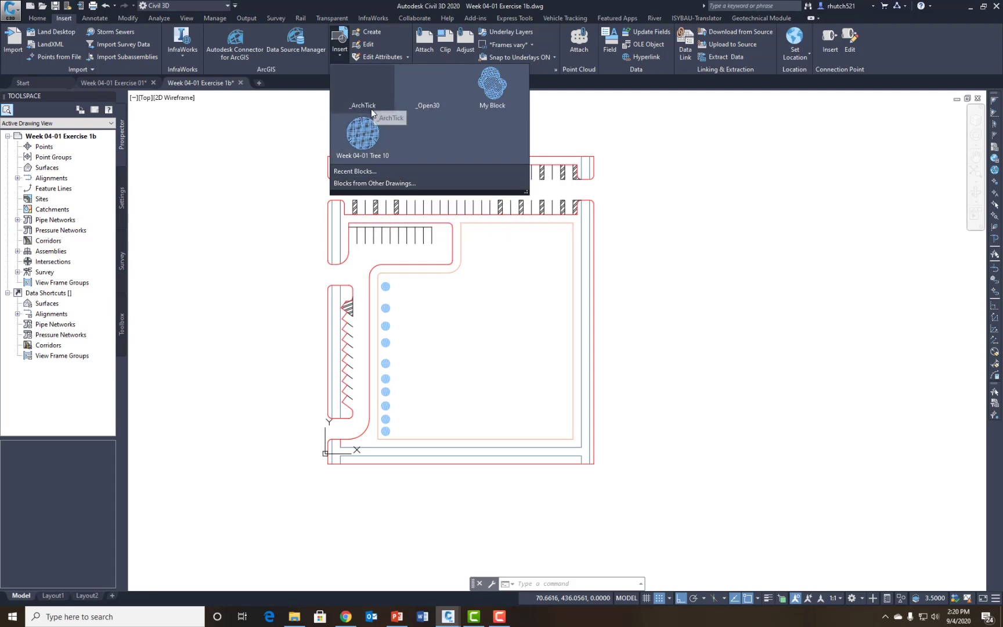
left_click(345, 172)
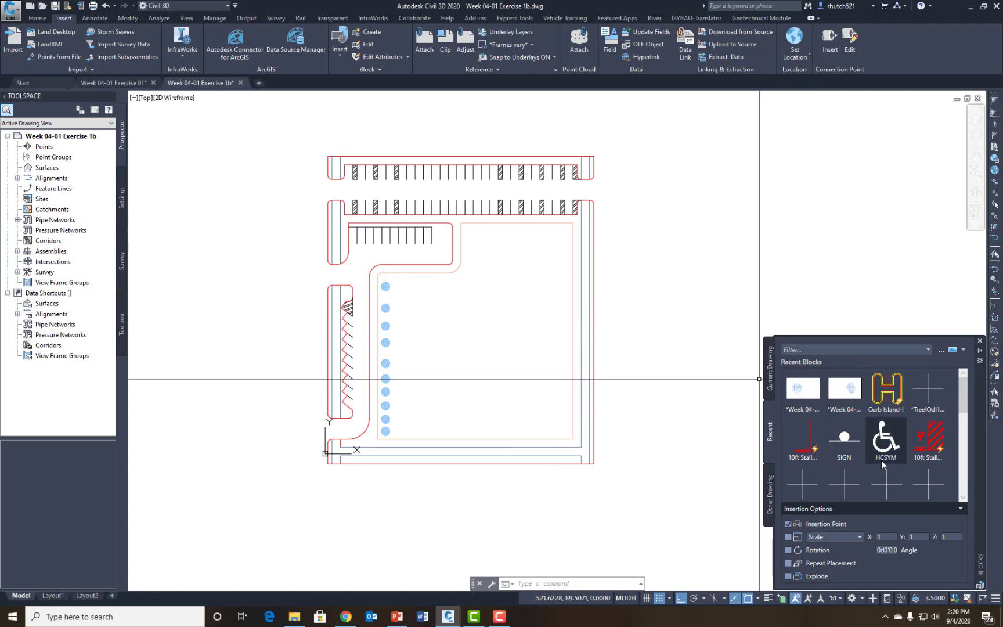
left_click(942, 352)
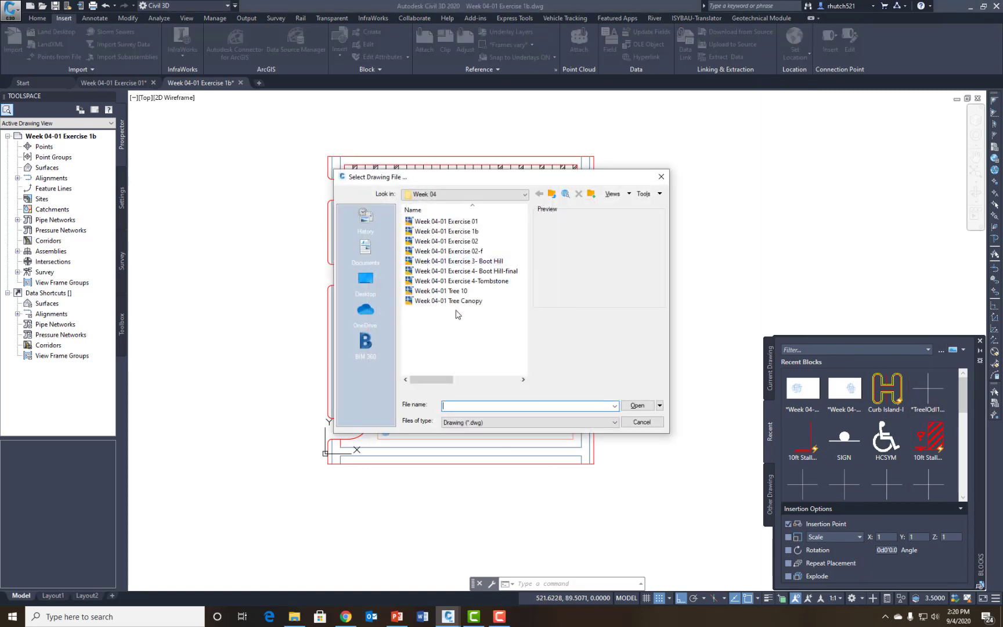
left_click(455, 301)
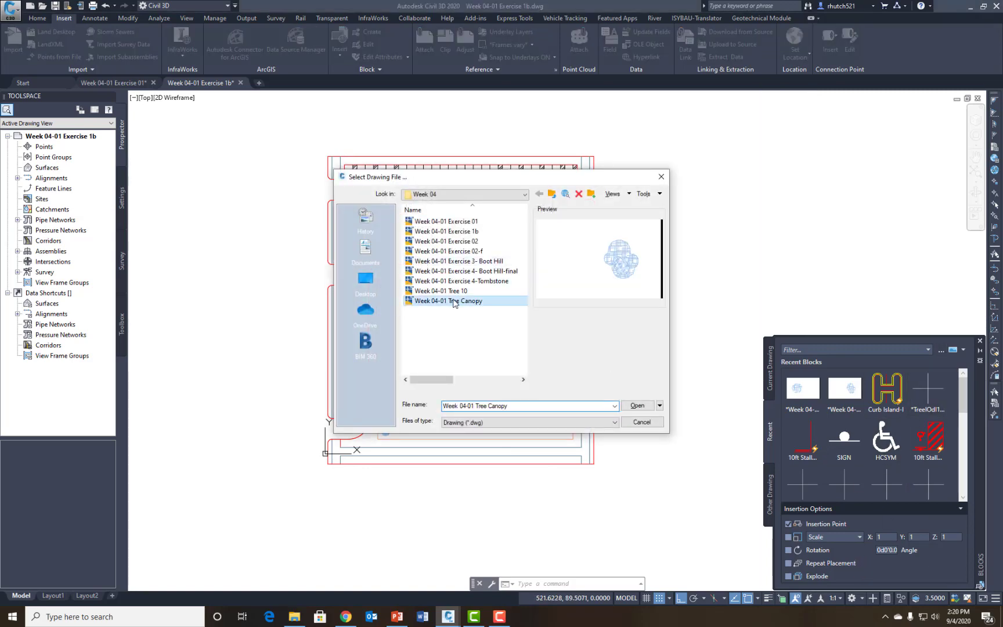
left_click(639, 410)
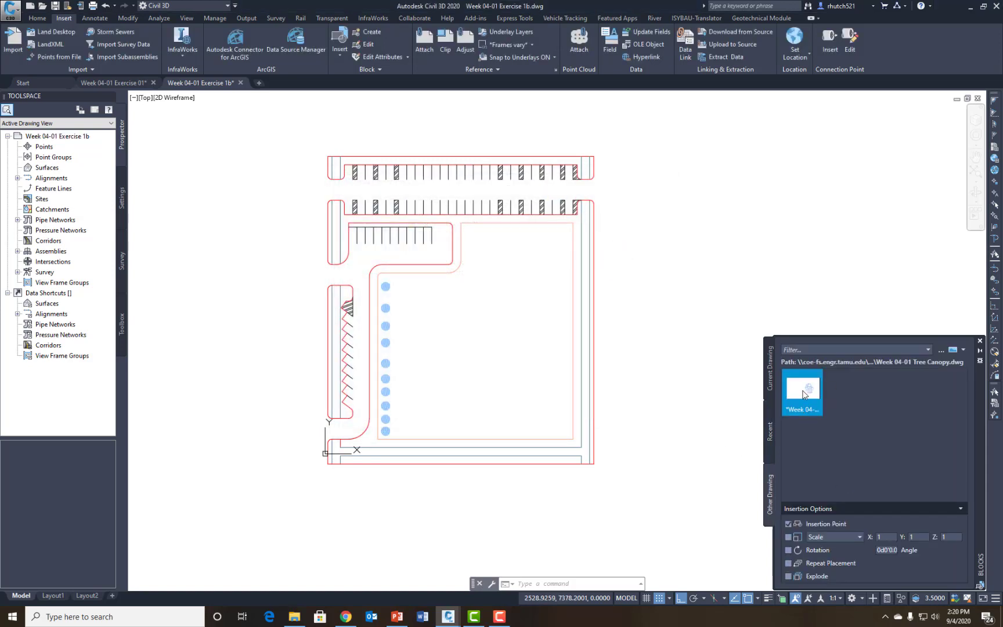
Insert the Week 04-01 Tree Canopy block near the orange outline's bottom edge, a short distance right of the lowest tree in the vertical row.
left_click(810, 395)
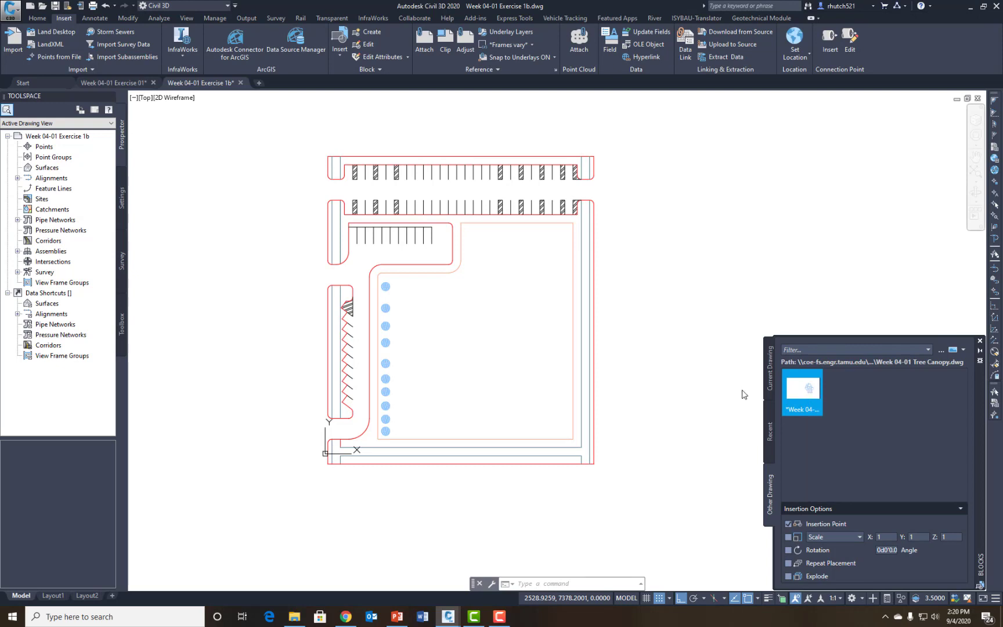
left_click(422, 431)
scroll(425, 430, "up", 3)
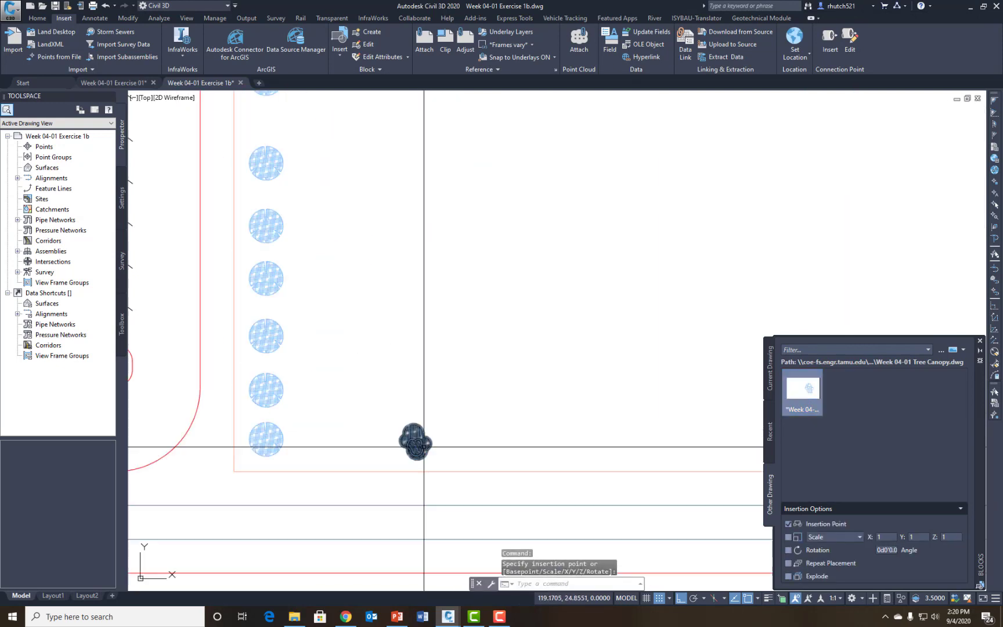
scroll(506, 398, "down", 3)
Copy the tree canopy block twice horizontally to the right with ortho on, forming a row along the orange outline's bottom edge.
left_click(473, 413)
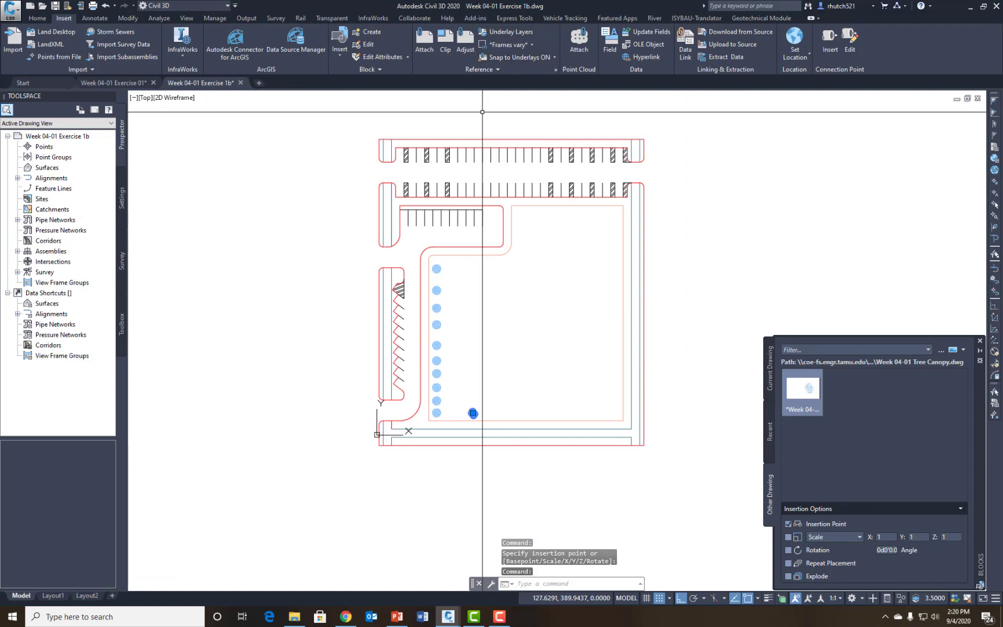
left_click(41, 20)
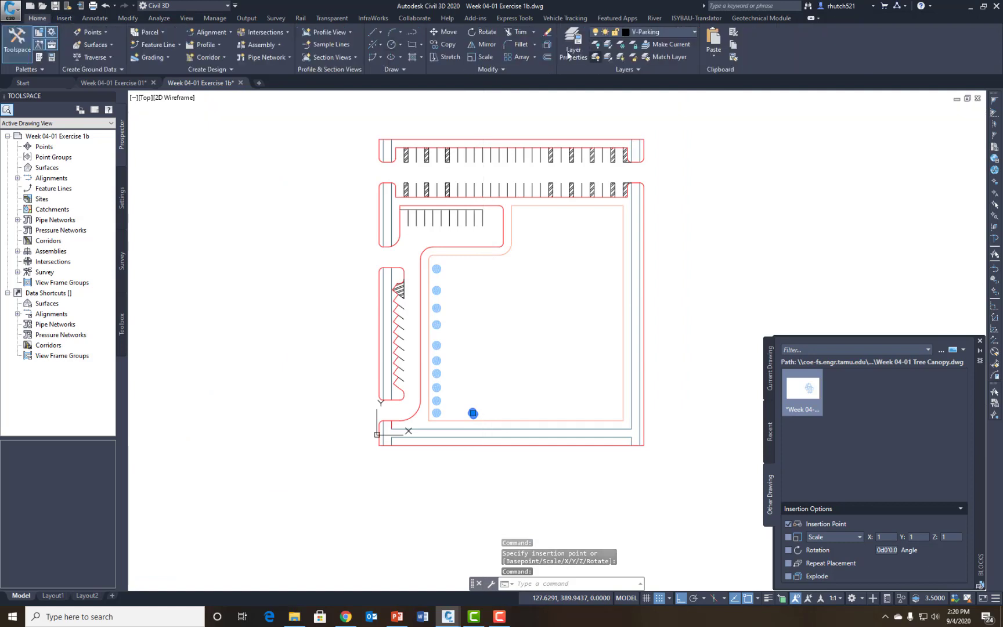
left_click(454, 44)
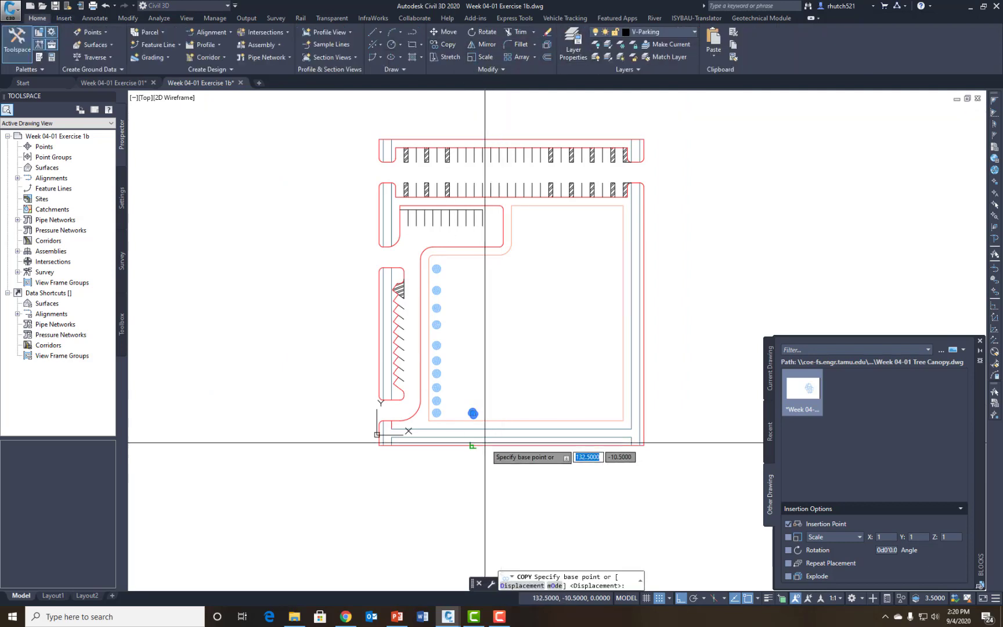
left_click(474, 413)
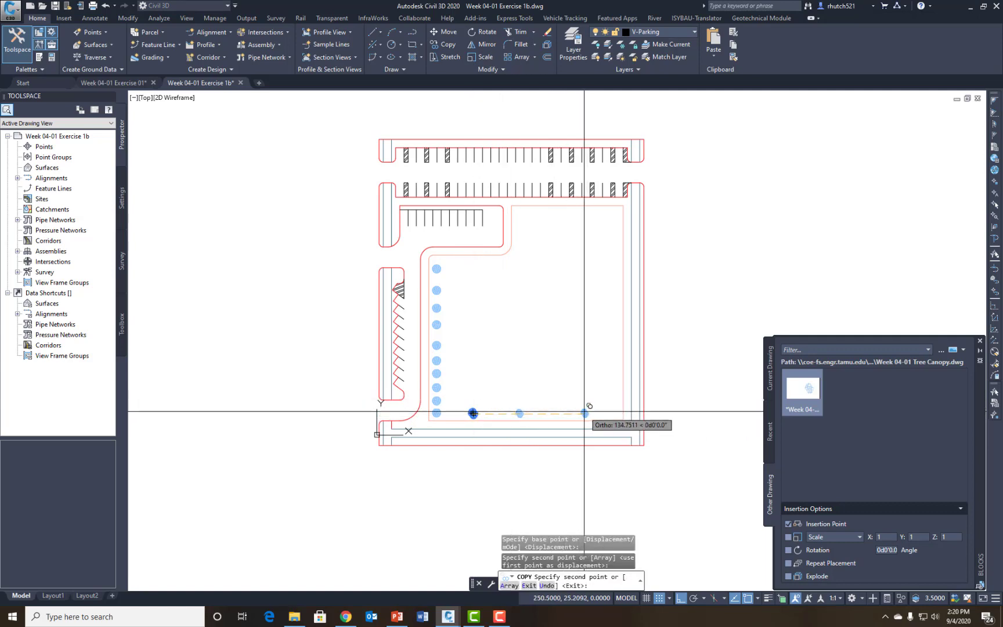
left_click(577, 414)
key("Escape")
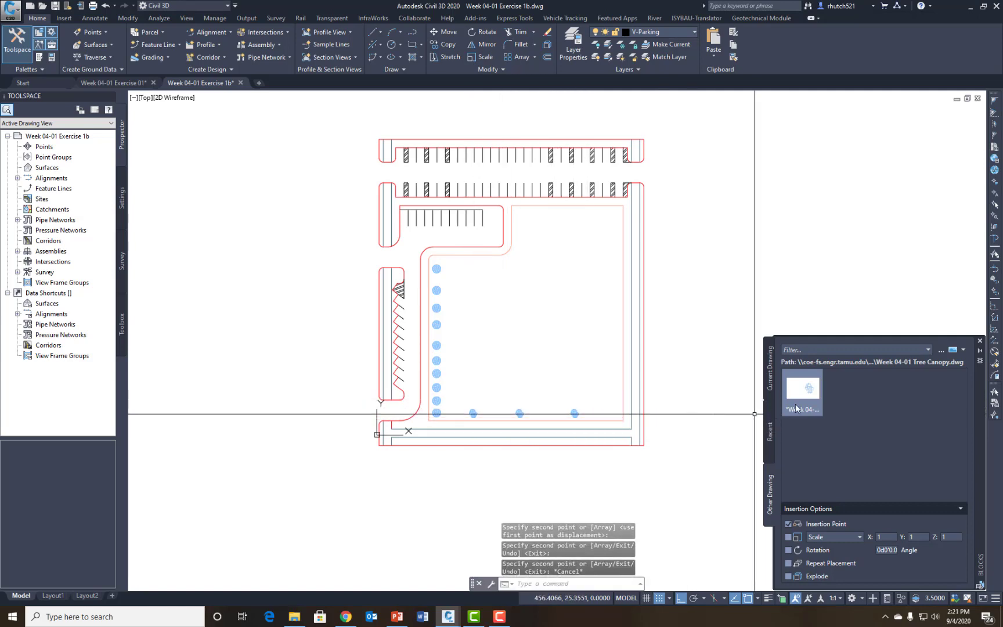
Insert another Week 04-01 Tree Canopy block directly above the leftmost canopy tree, at about 115.5, 54.5.
left_click(807, 390)
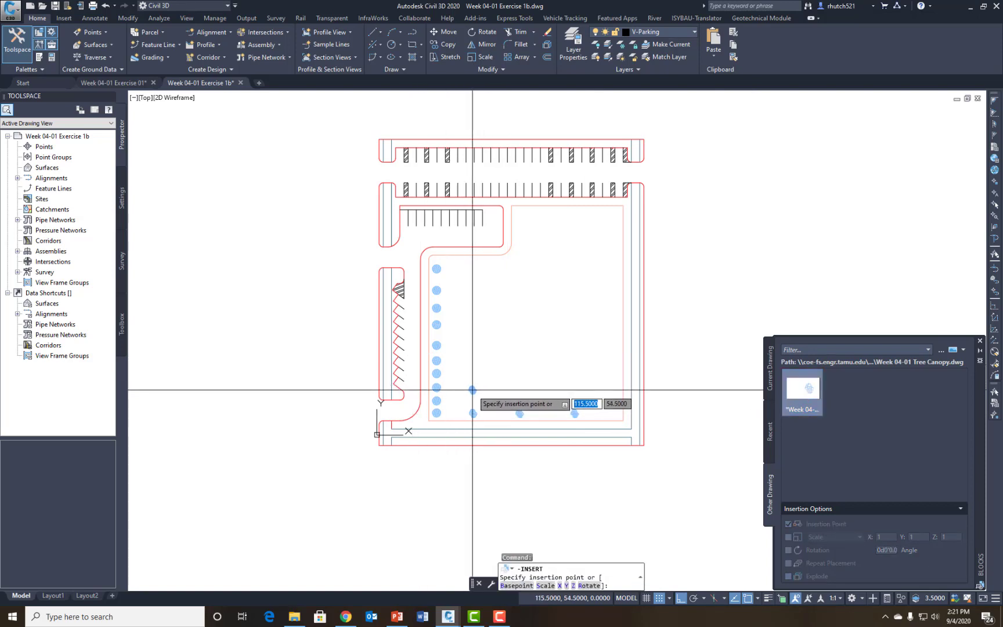
left_click(472, 390)
key("Escape")
key("Escape")
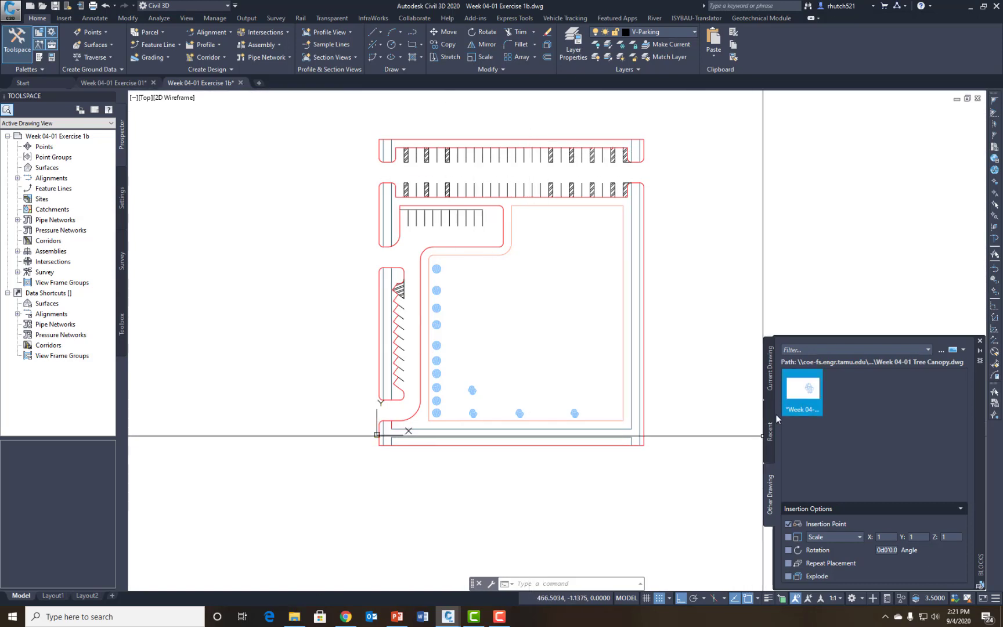
Review the blocks defined in the current drawing and close the Blocks palette.
left_click(773, 389)
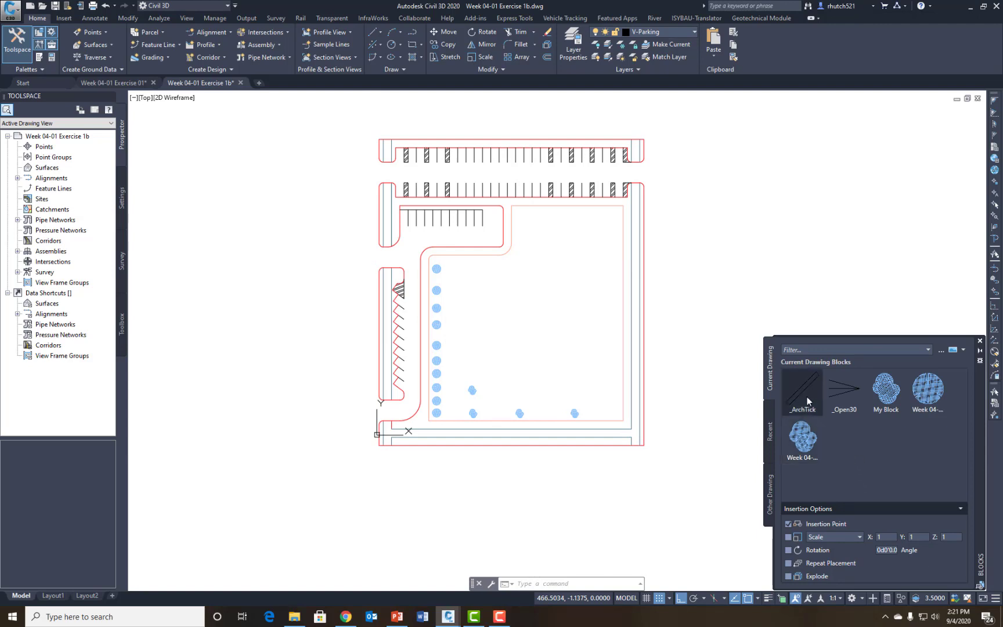
mouse_move(843, 399)
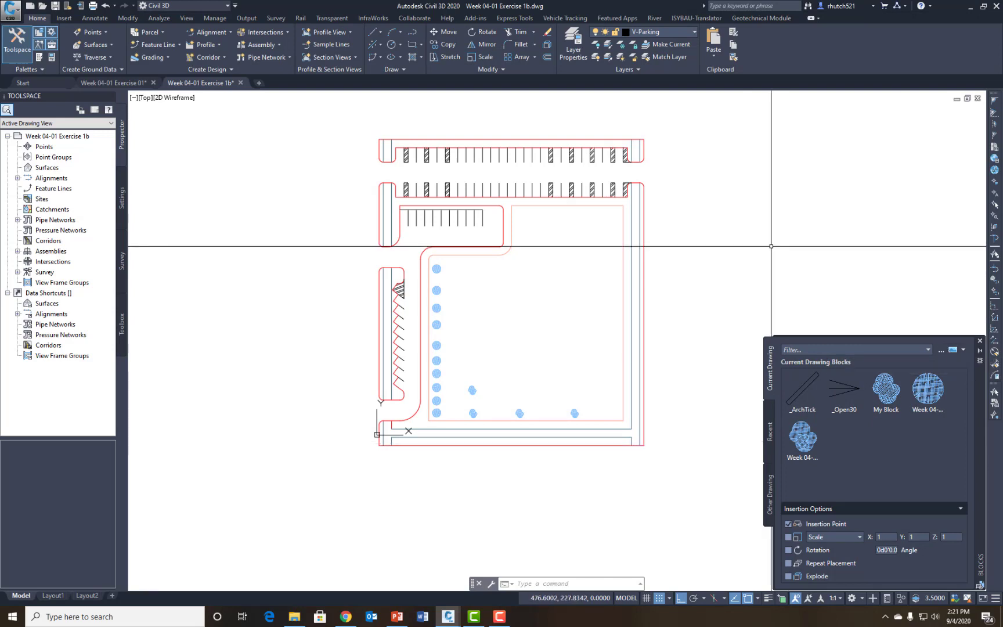
key("Escape")
key("Escape")
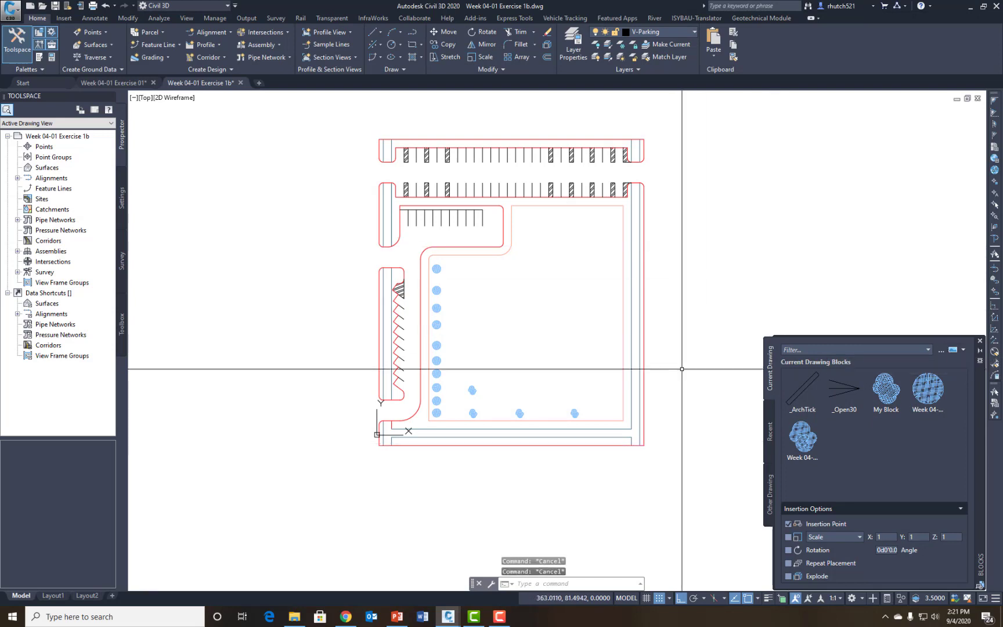
left_click(980, 342)
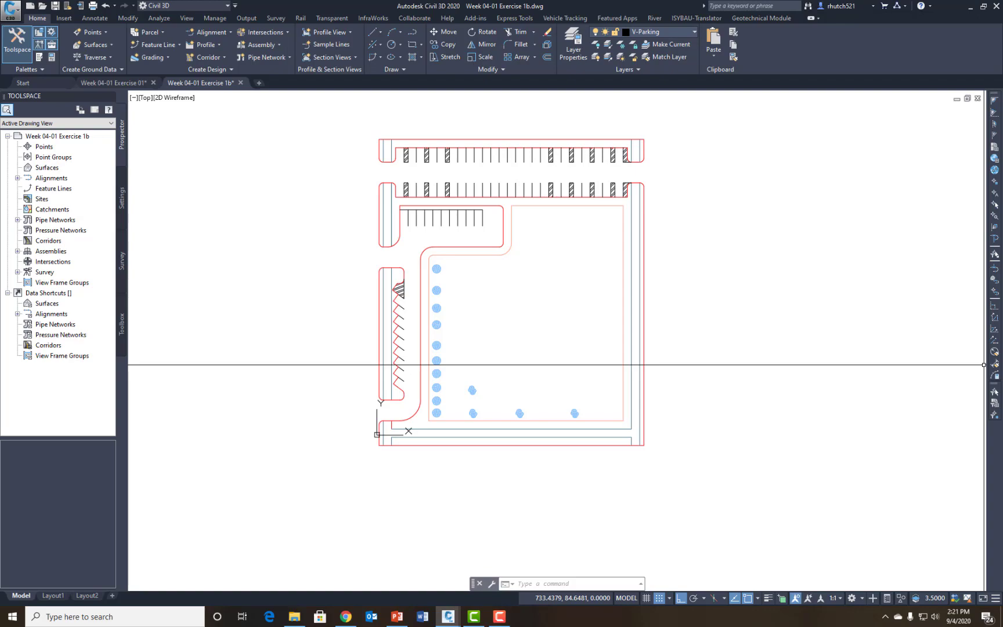